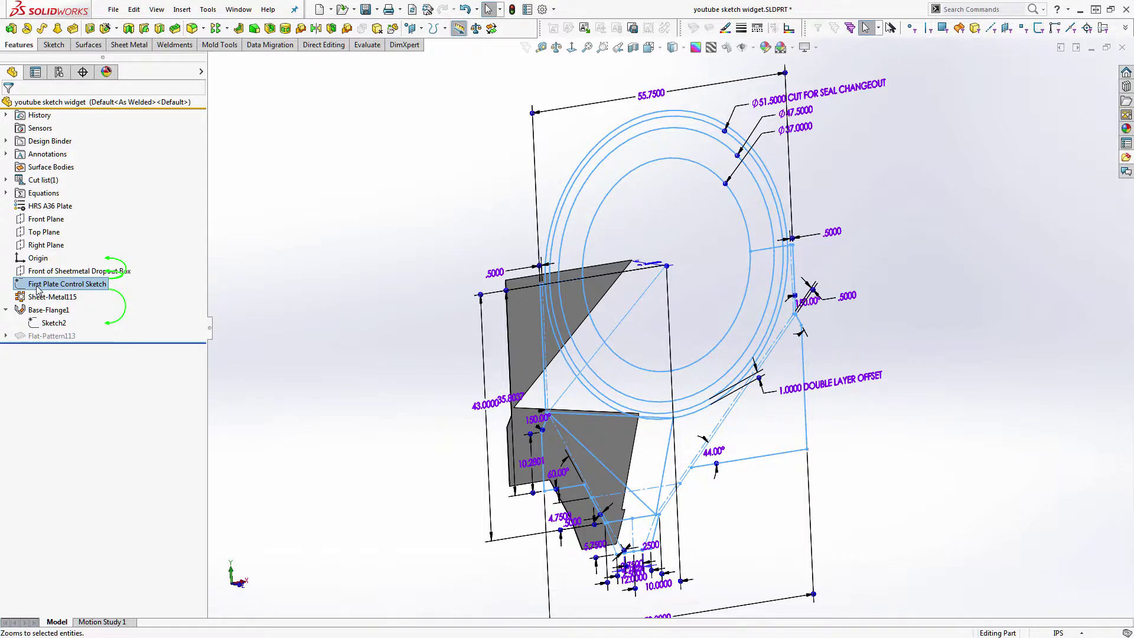
# Step: Open the First Plate Control Sketch for editing, view its dimensioned geometry face-on, and close the sketch
pyautogui.rightClick(37, 289)
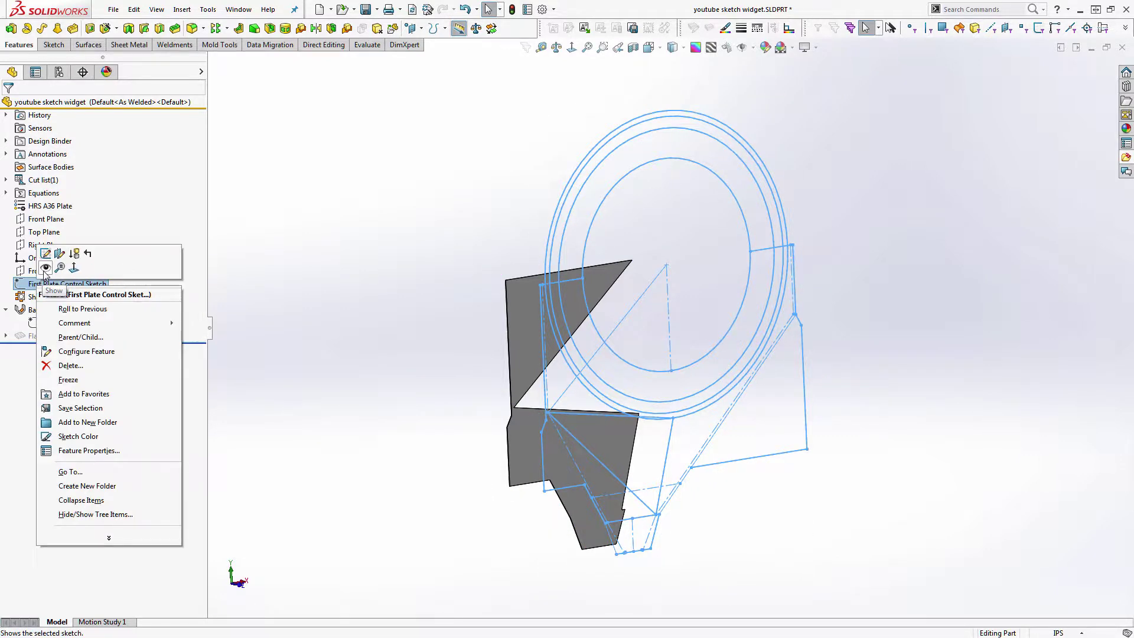
pyautogui.click(45, 253)
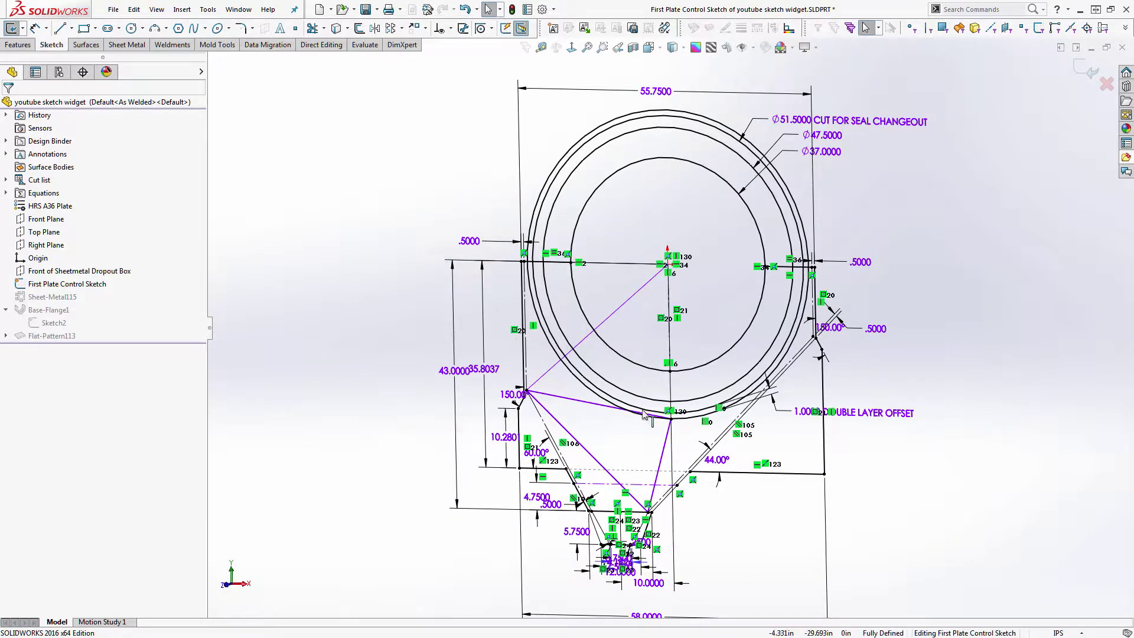
pyautogui.click(572, 48)
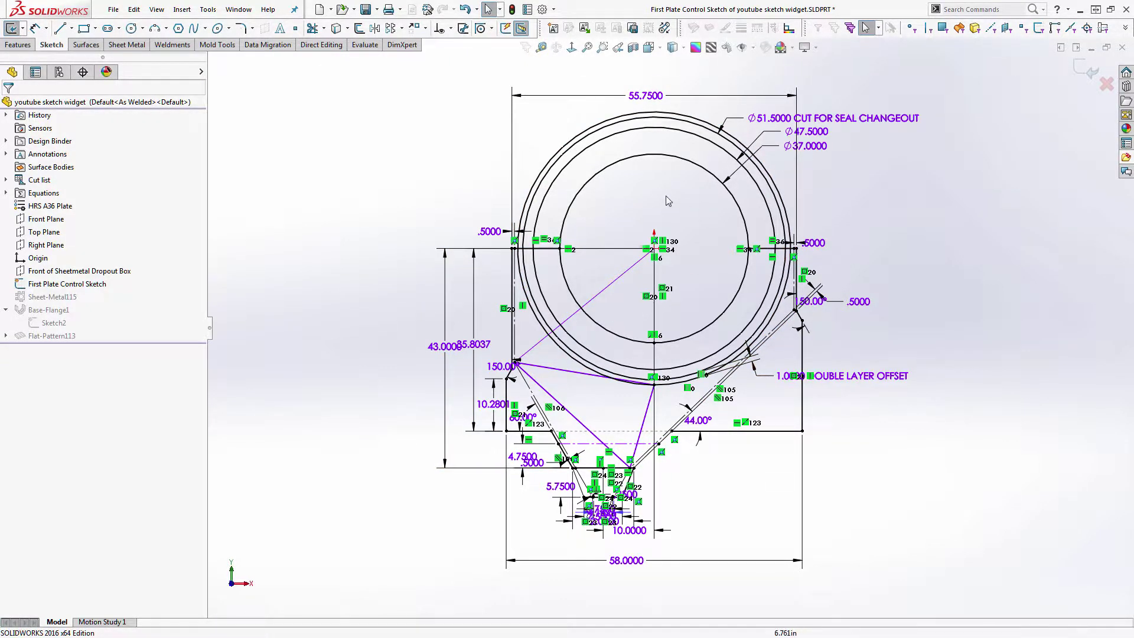
pyautogui.moveTo(485, 245); pyautogui.dragTo(1009, 100, button='middle')
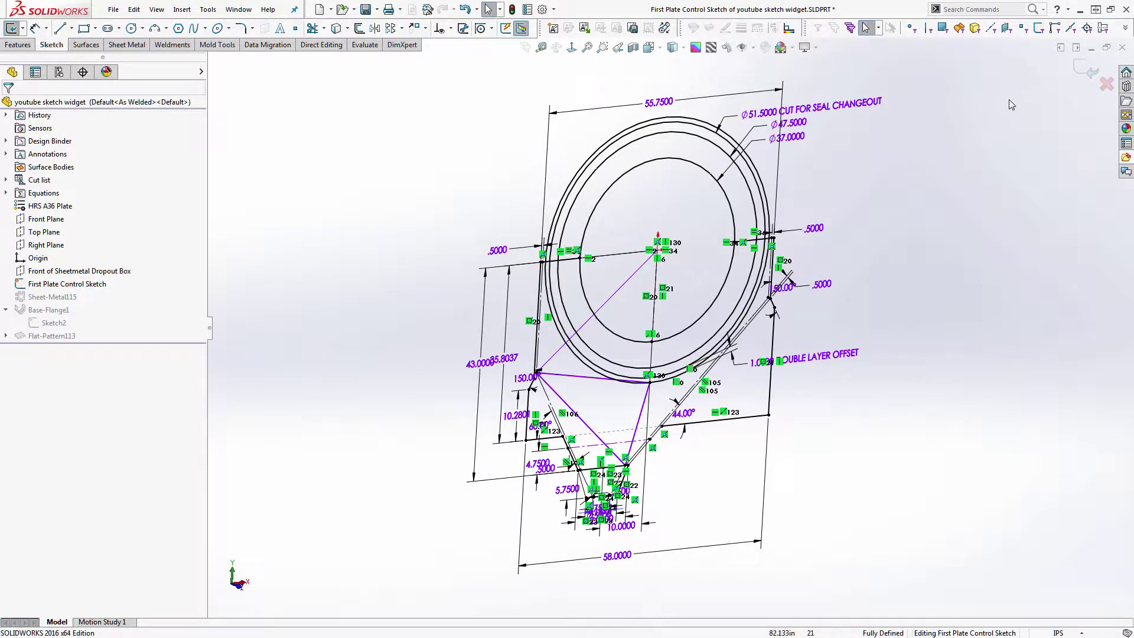
pyautogui.click(1083, 72)
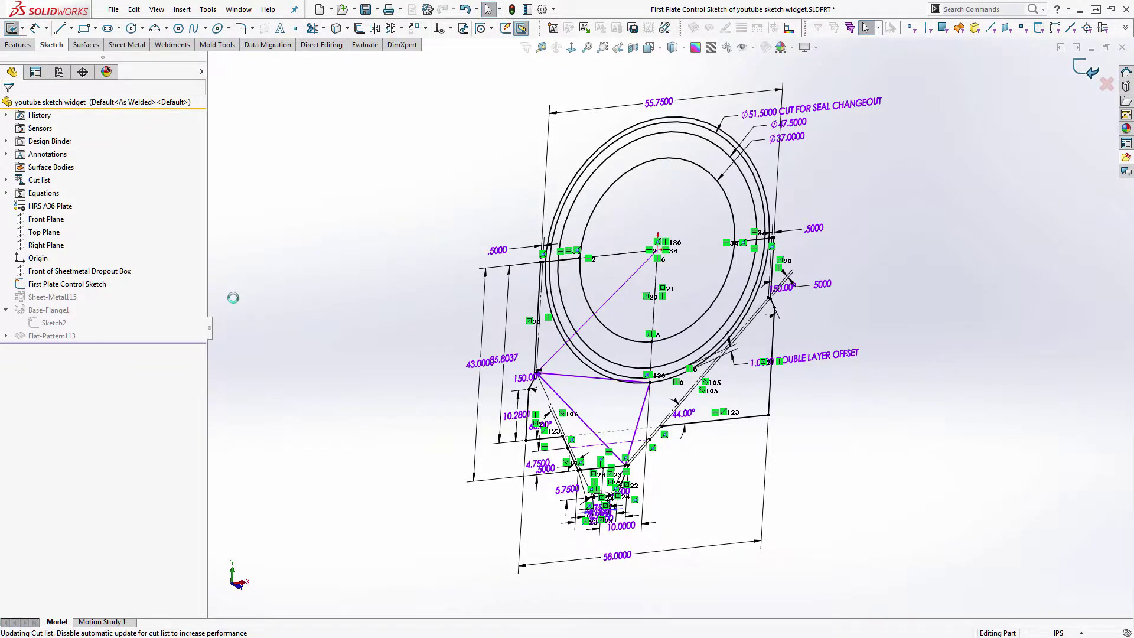
# Step: Open Sketch2 for editing and temporarily show the First Plate Control Sketch to compare their geometry, hiding it again
pyautogui.click(47, 323)
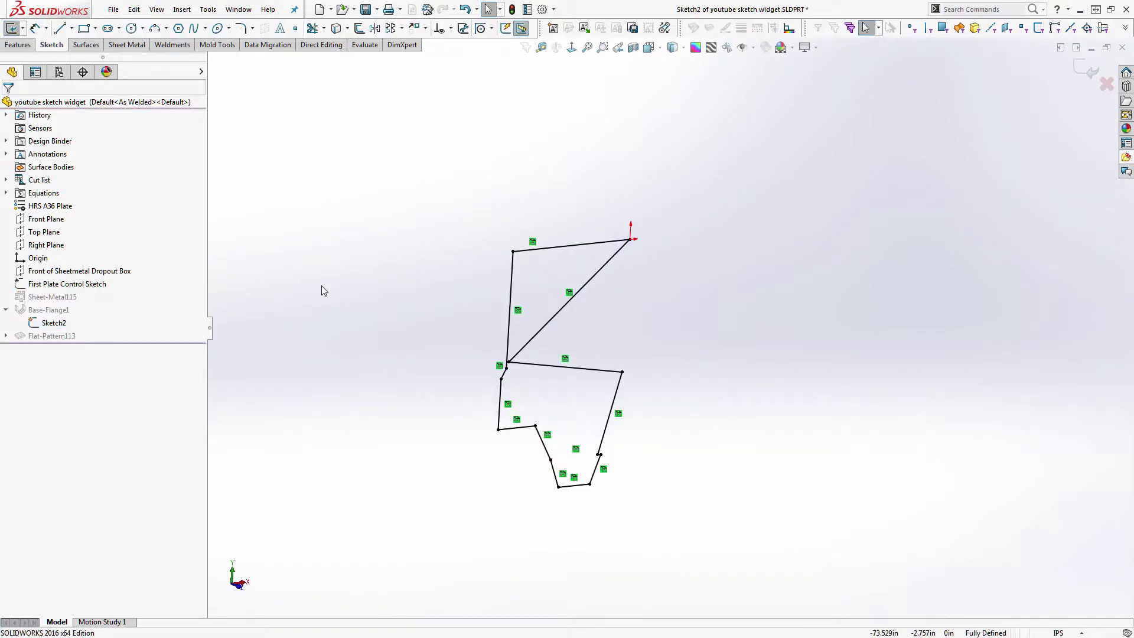
pyautogui.click(83, 286)
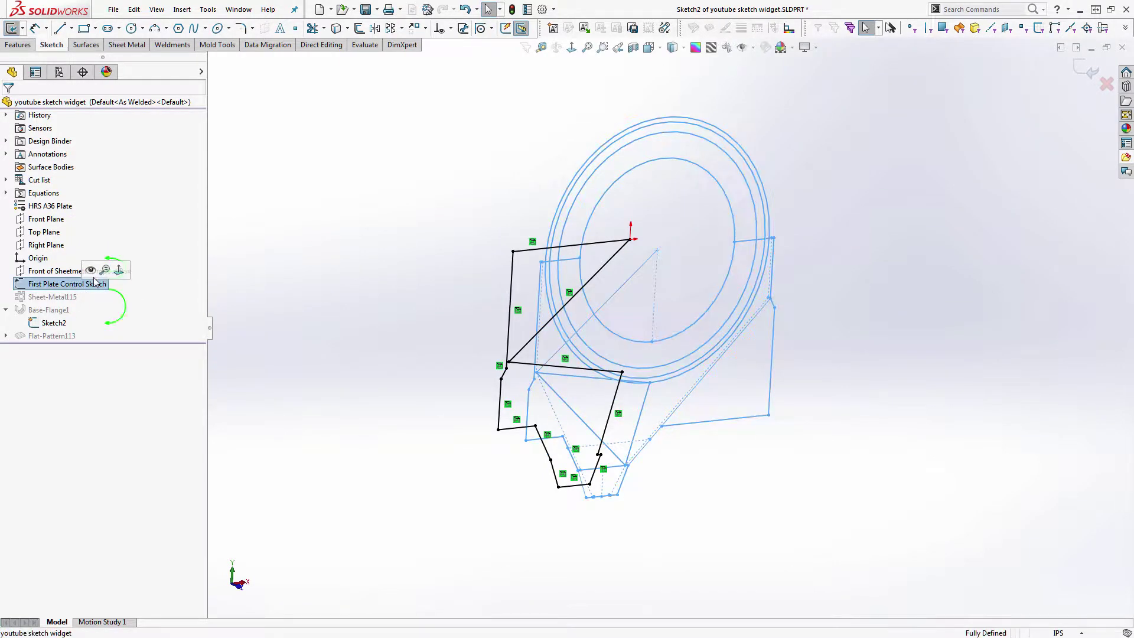
pyautogui.click(119, 270)
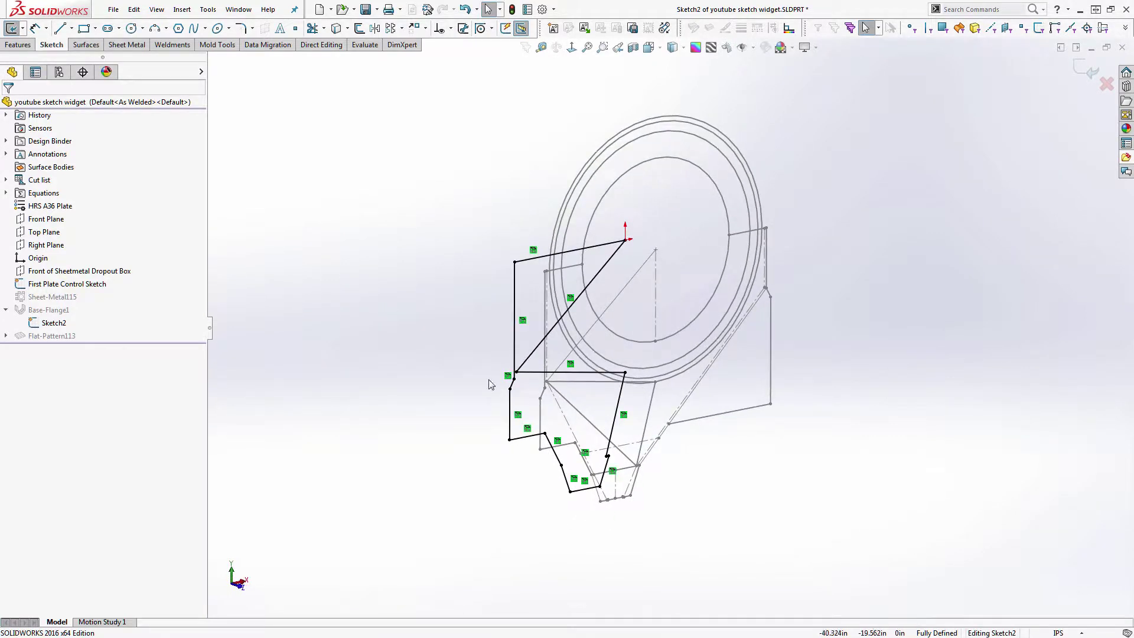
pyautogui.scroll(-3, 726, 366)
pyautogui.moveTo(673, 352)
pyautogui.mouseDown(button='middle')
pyautogui.moveTo(691, 337)
pyautogui.moveTo(711, 352)
pyautogui.moveTo(726, 321)
pyautogui.mouseUp(button='middle')
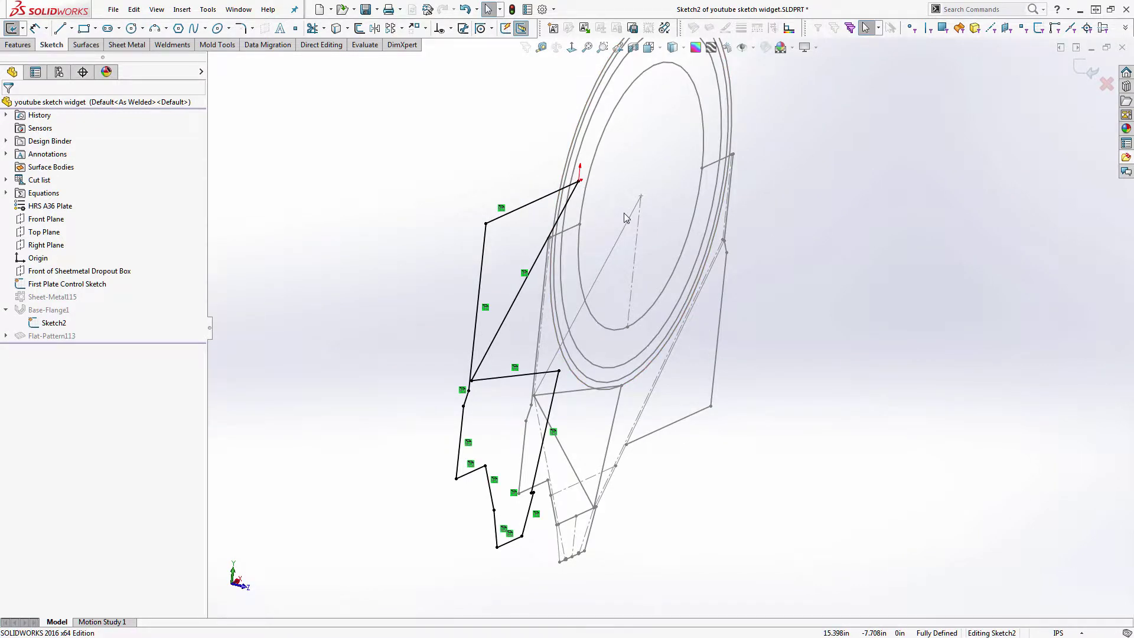
pyautogui.moveTo(558, 278)
pyautogui.mouseDown(button='middle')
pyautogui.moveTo(571, 263)
pyautogui.moveTo(525, 274)
pyautogui.moveTo(502, 261)
pyautogui.mouseUp(button='middle')
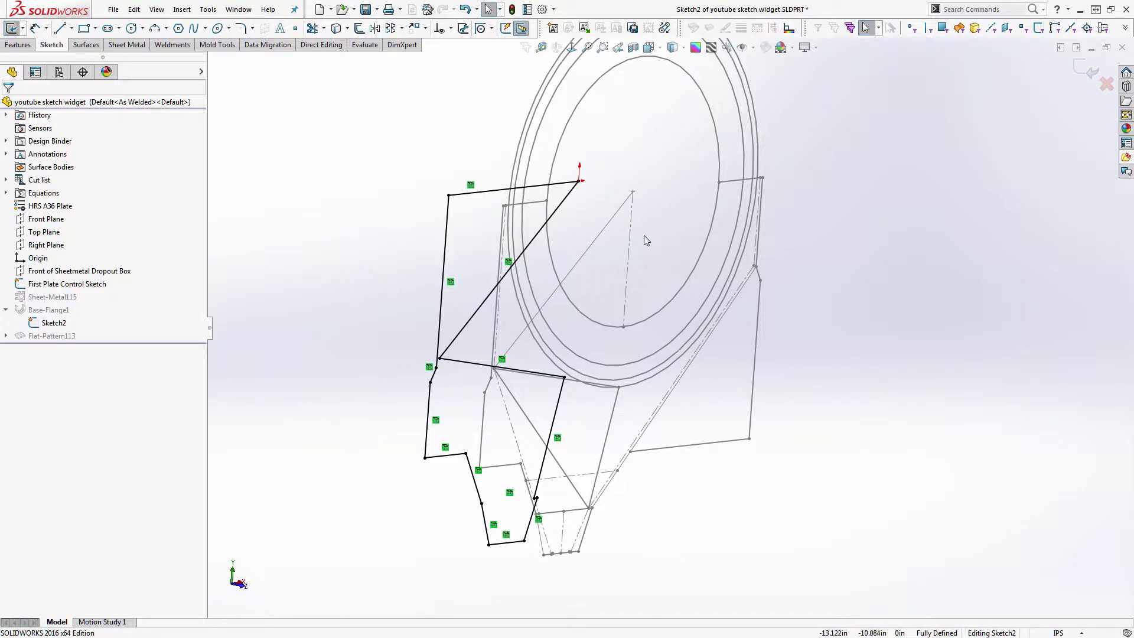
pyautogui.rightClick(52, 287)
pyautogui.click(58, 273)
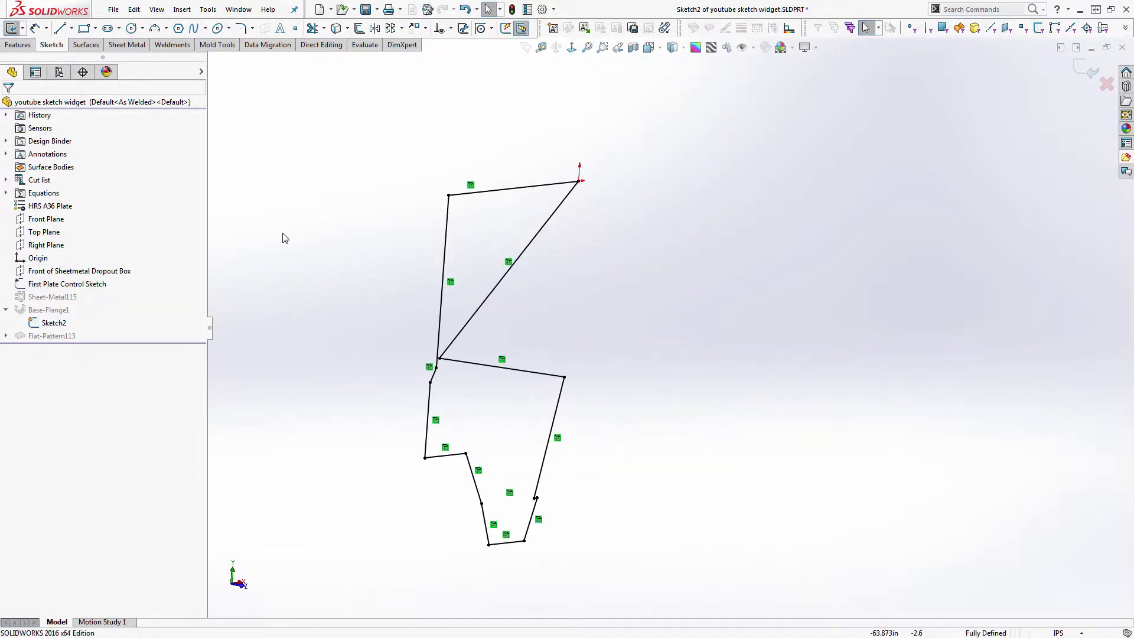
# Step: Examine the line relations along Sketch2's outline, and exit the sketch by discarding changes
pyautogui.scroll(-5, 413, 402)
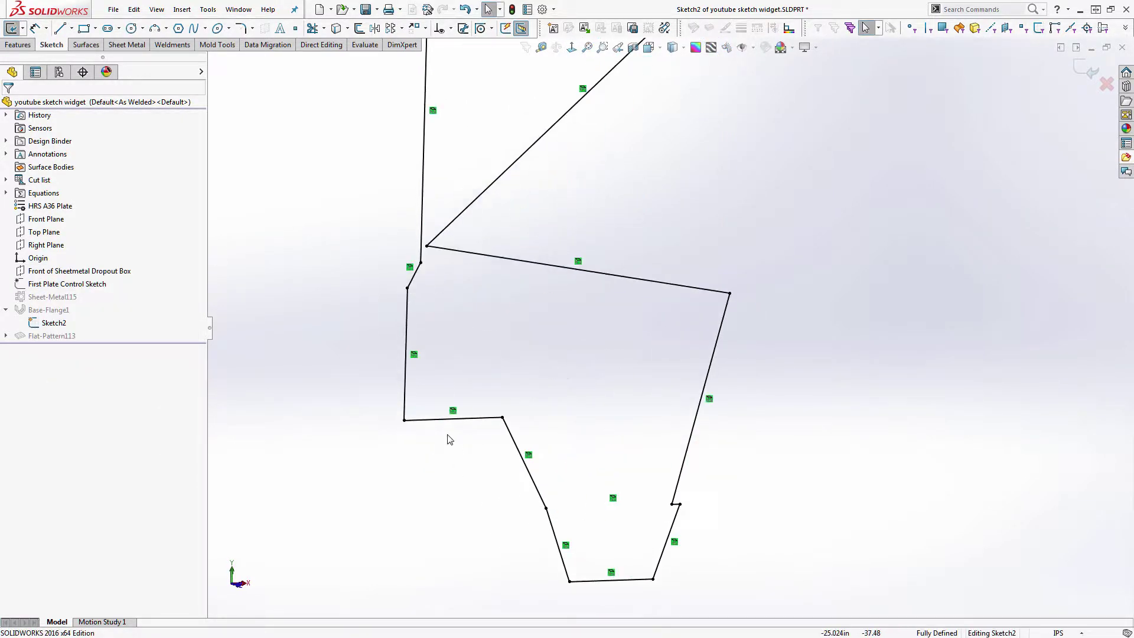
pyautogui.press('Left')
pyautogui.press('Up')
pyautogui.press('Down')
pyautogui.scroll(2, 625, 252)
pyautogui.scroll(-1, 785, 183)
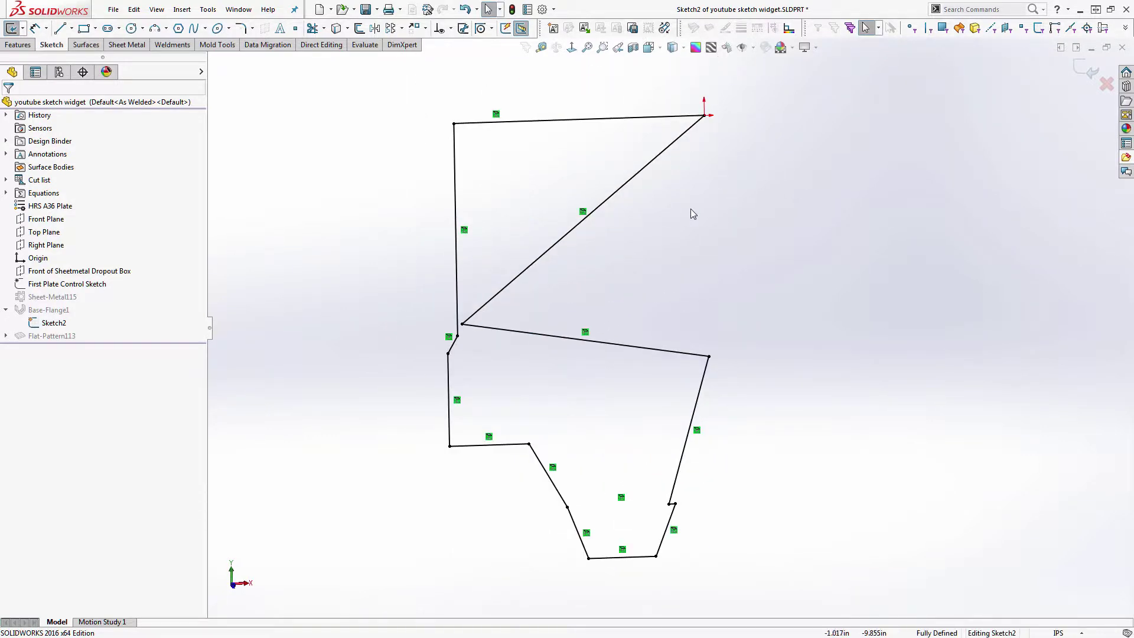
pyautogui.click(1106, 86)
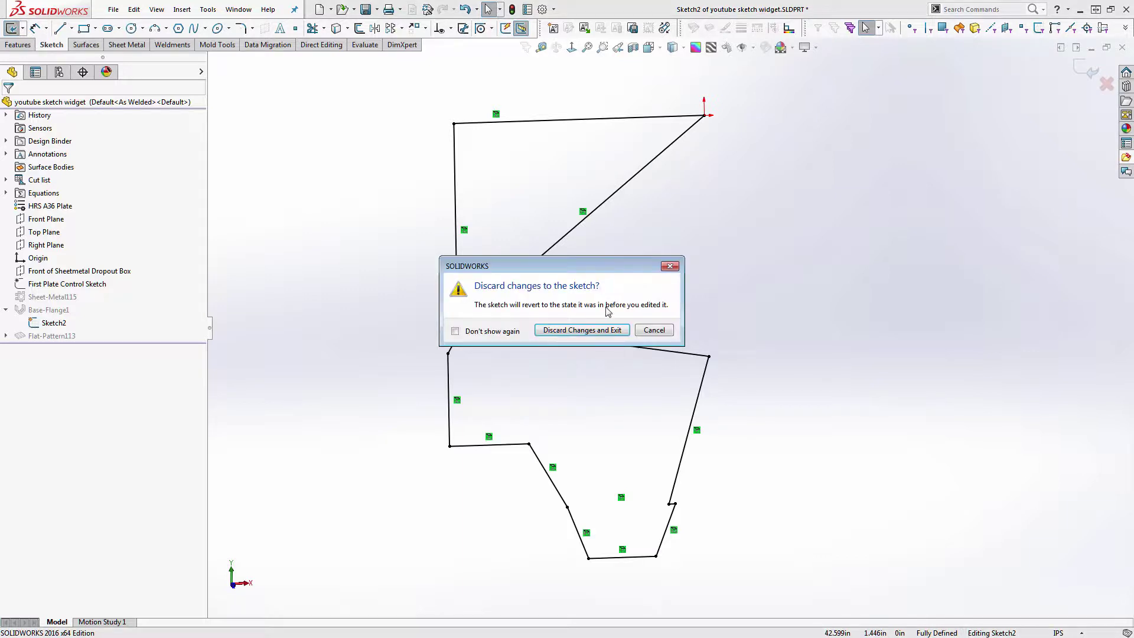
pyautogui.click(589, 328)
pyautogui.moveTo(589, 327); pyautogui.dragTo(499, 351, button='middle')
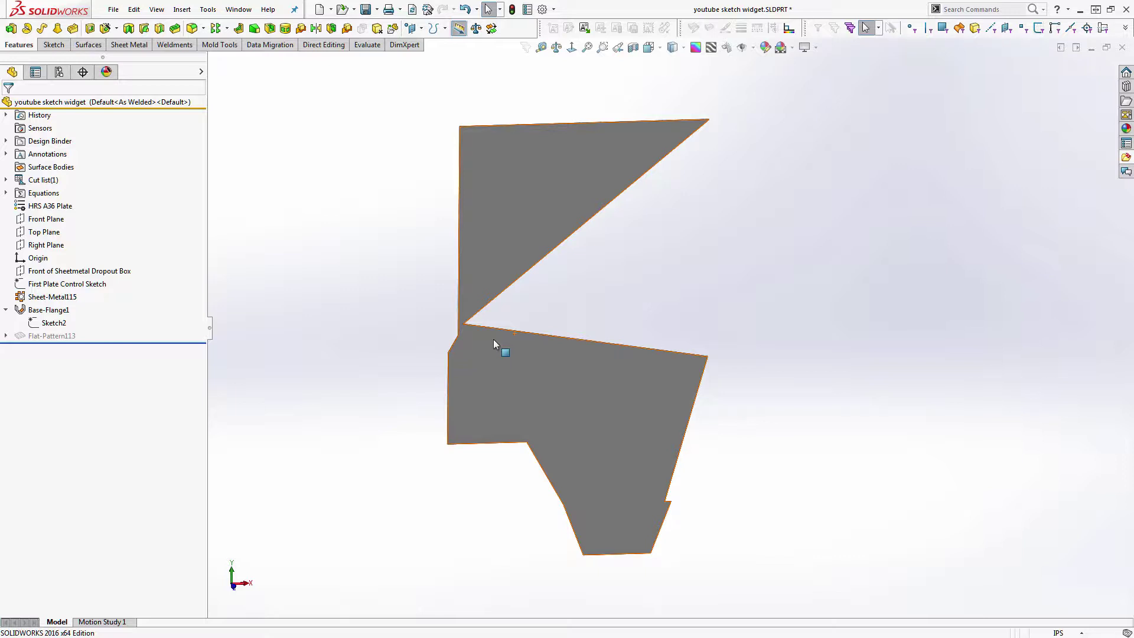
# Step: Open the First Plate Control Sketch for editing at the triangle of lines below the circles
pyautogui.click(57, 285)
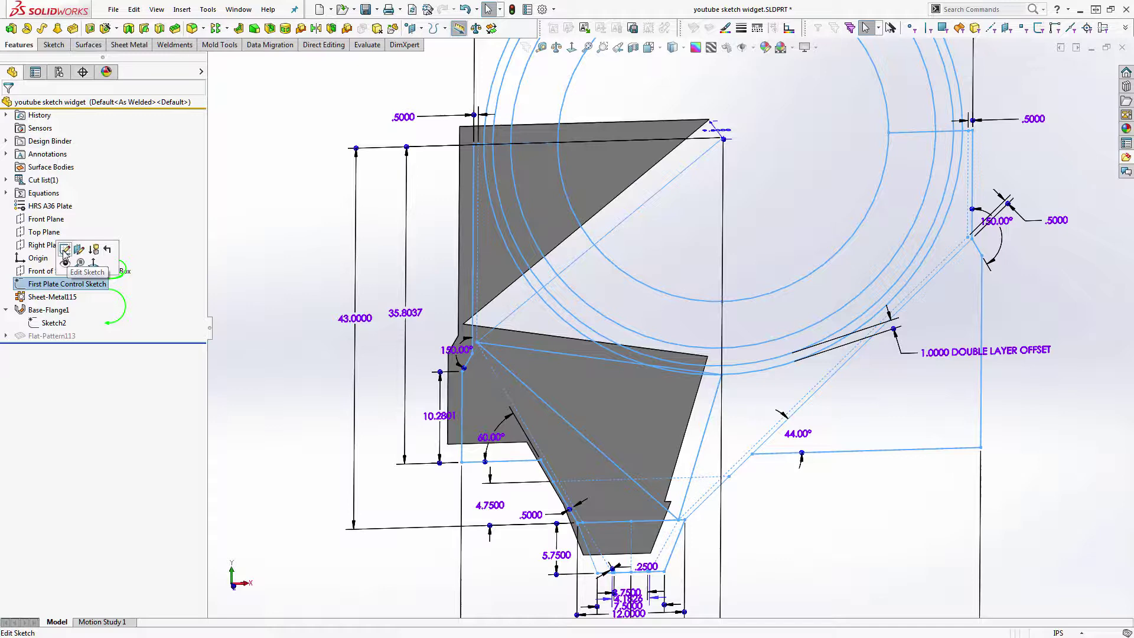
pyautogui.click(64, 250)
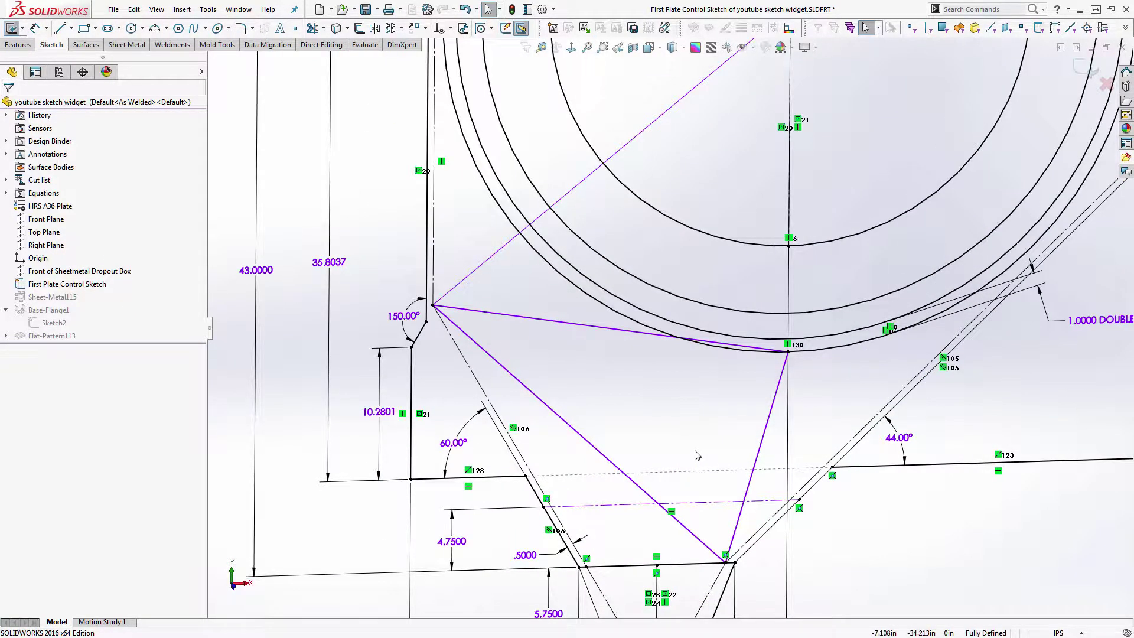
pyautogui.scroll(1, 688, 440)
pyautogui.scroll(2, 741, 325)
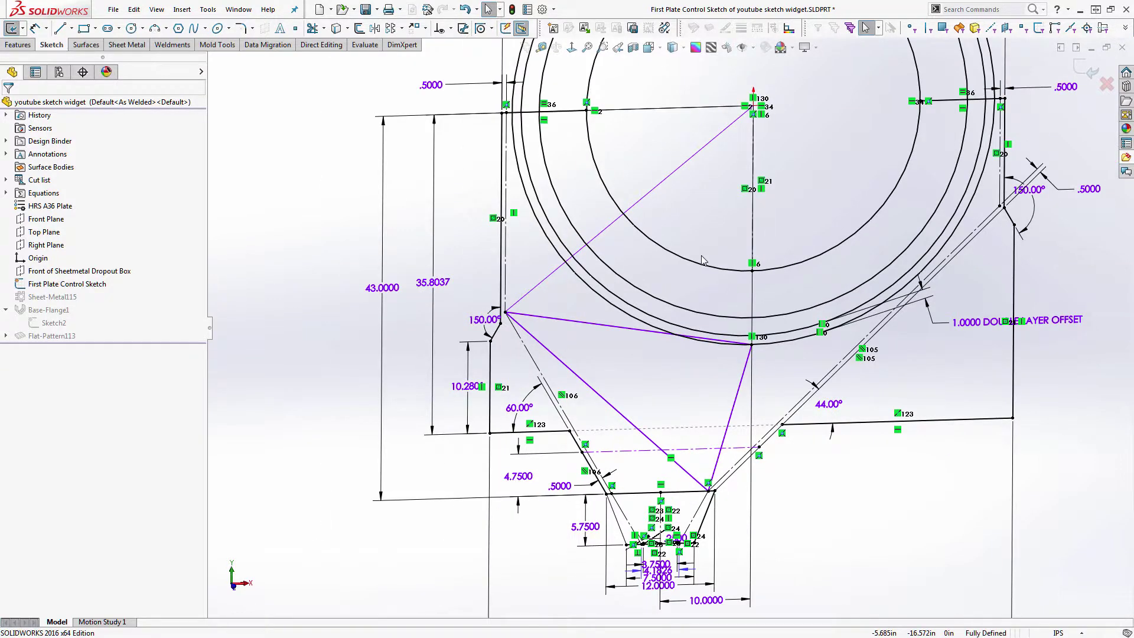
pyautogui.scroll(-2, 702, 260)
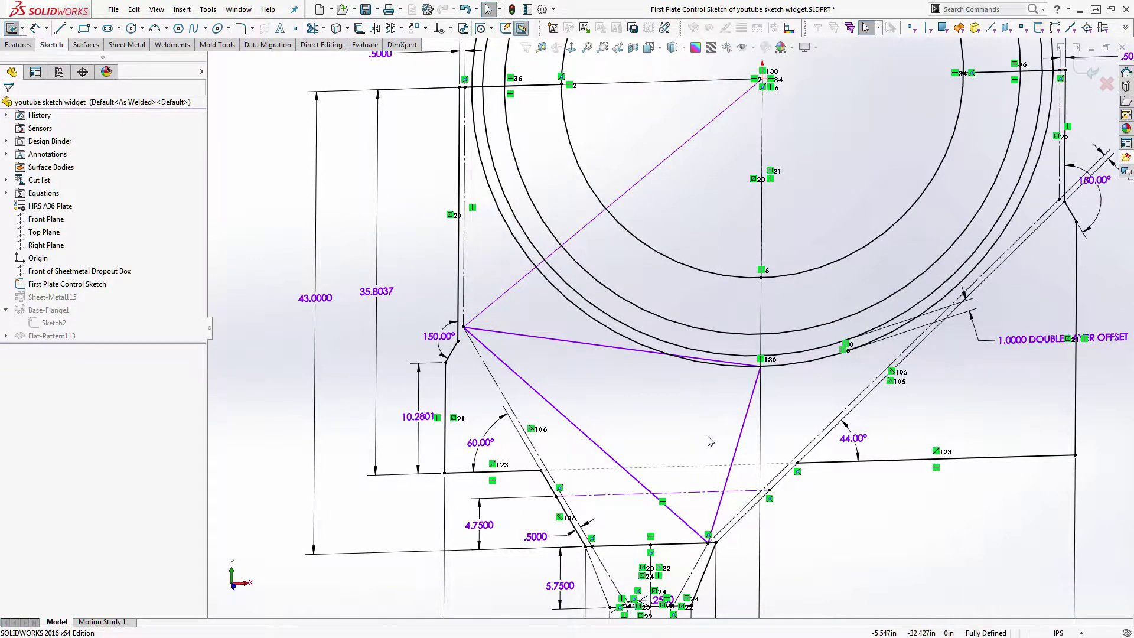
# Step: Delete the three triangle lines and the diagonal line to the circle centre, accepting all reference deletions, and exit the sketch
pyautogui.click(745, 421)
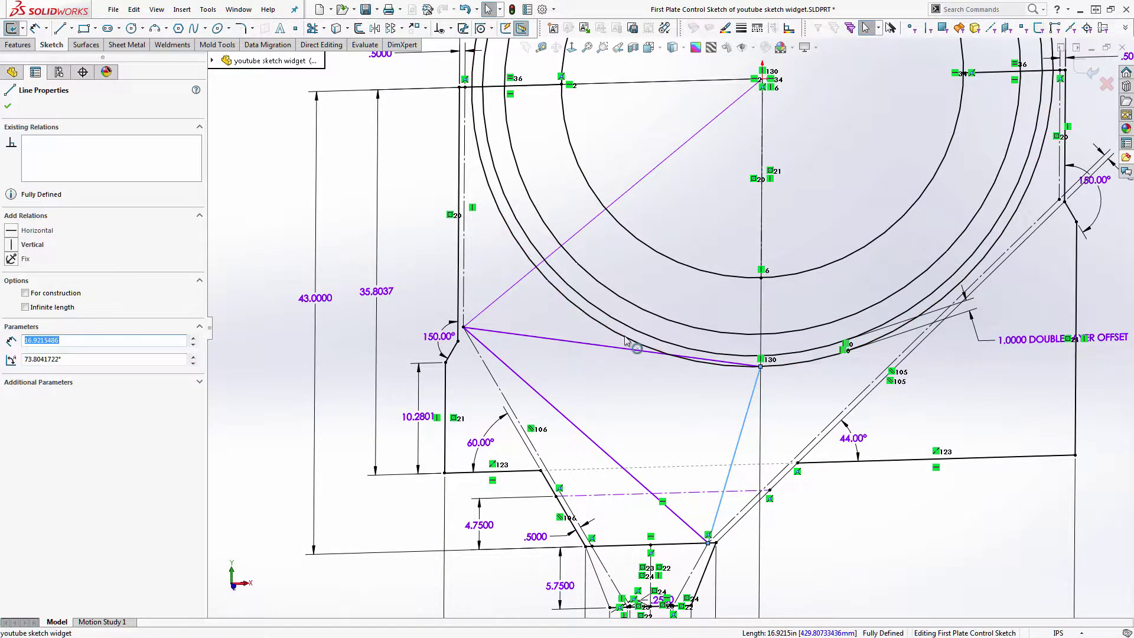
pyautogui.keyDown('ctrl'); pyautogui.click(608, 347); pyautogui.keyUp('ctrl')
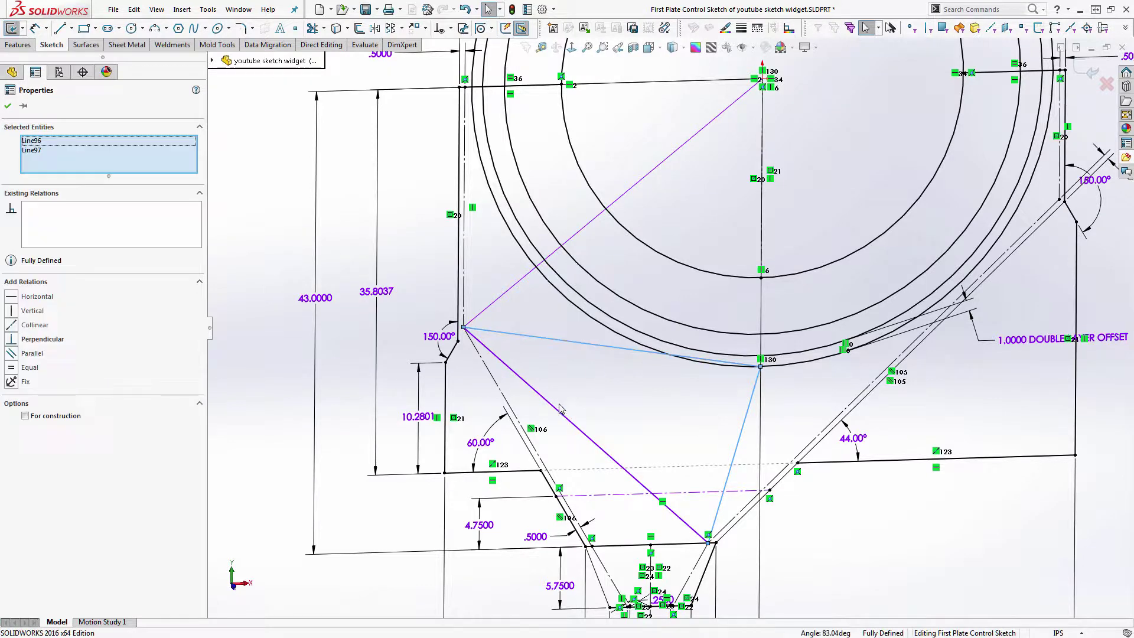
pyautogui.keyDown('ctrl'); pyautogui.click(530, 384); pyautogui.keyUp('ctrl')
pyautogui.keyDown('ctrl'); pyautogui.click(500, 301); pyautogui.keyUp('ctrl')
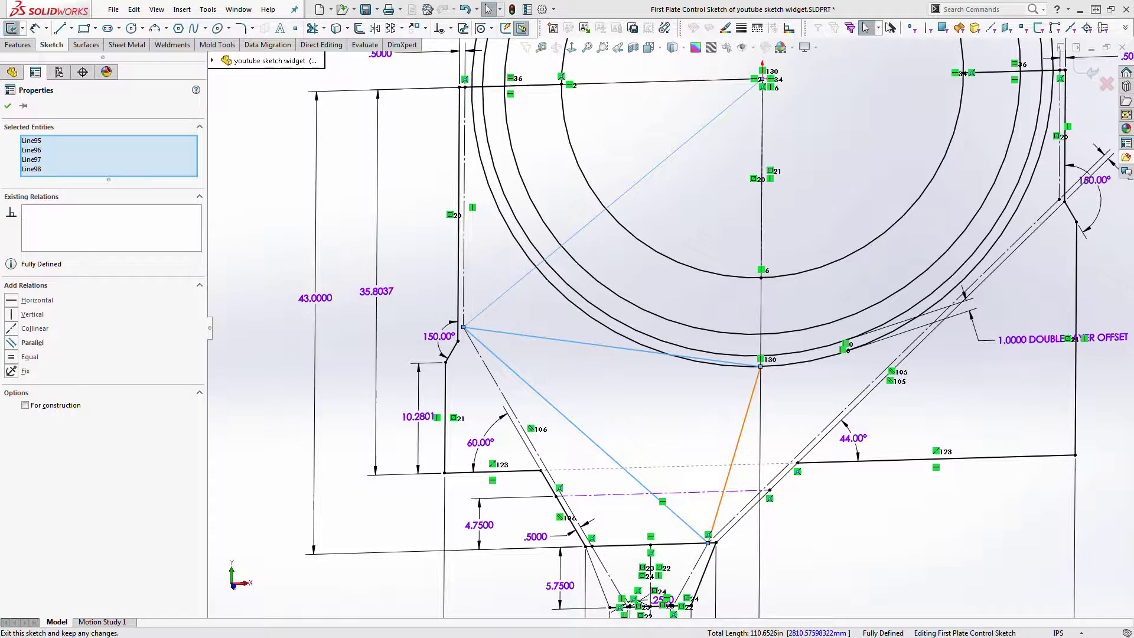
pyautogui.press('Delete')
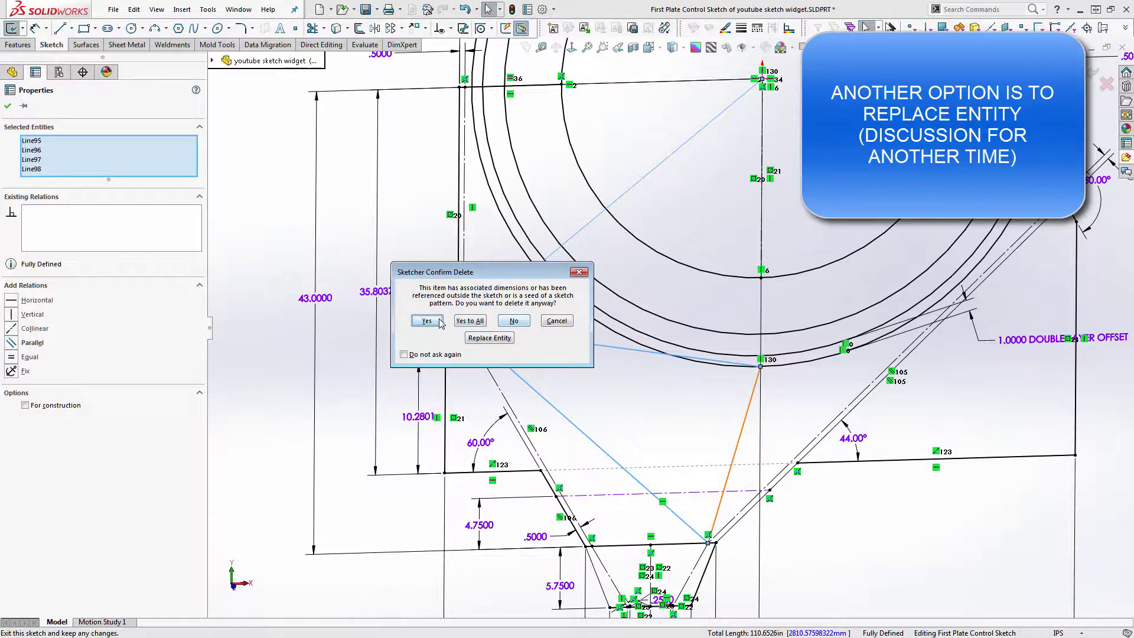
pyautogui.click(470, 320)
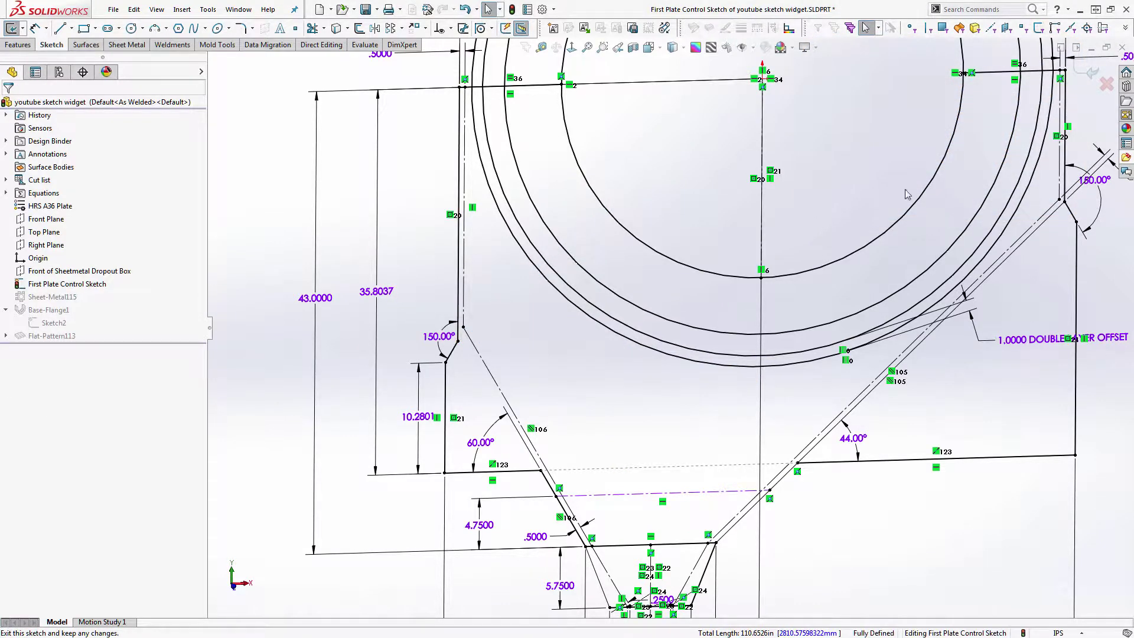
pyautogui.click(1087, 71)
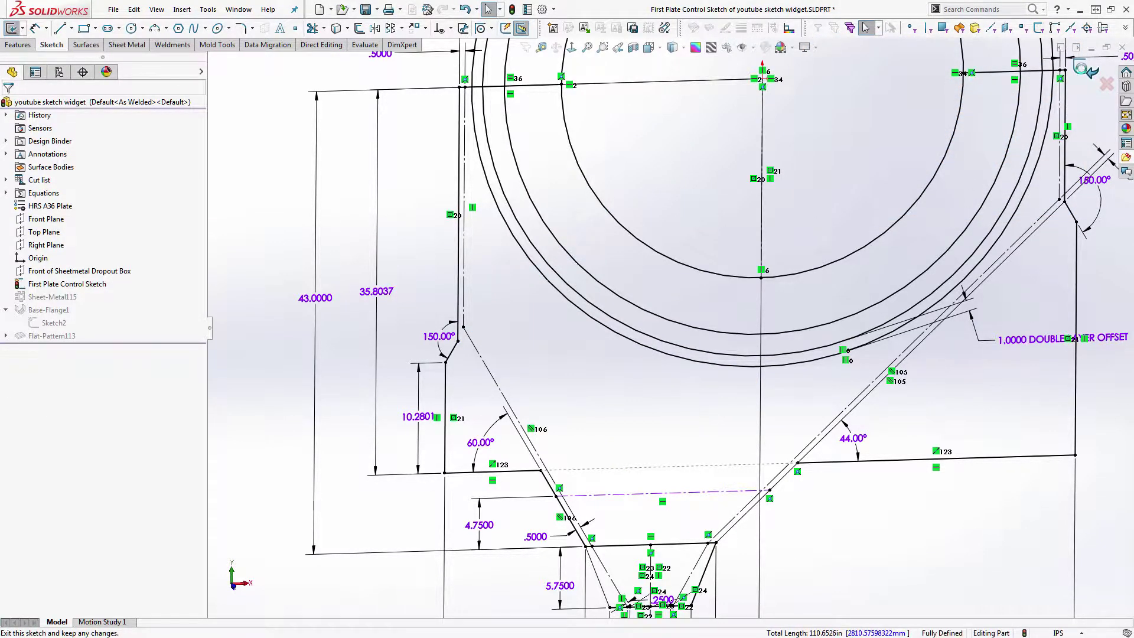
pyautogui.hotkey('ctrl', 's')
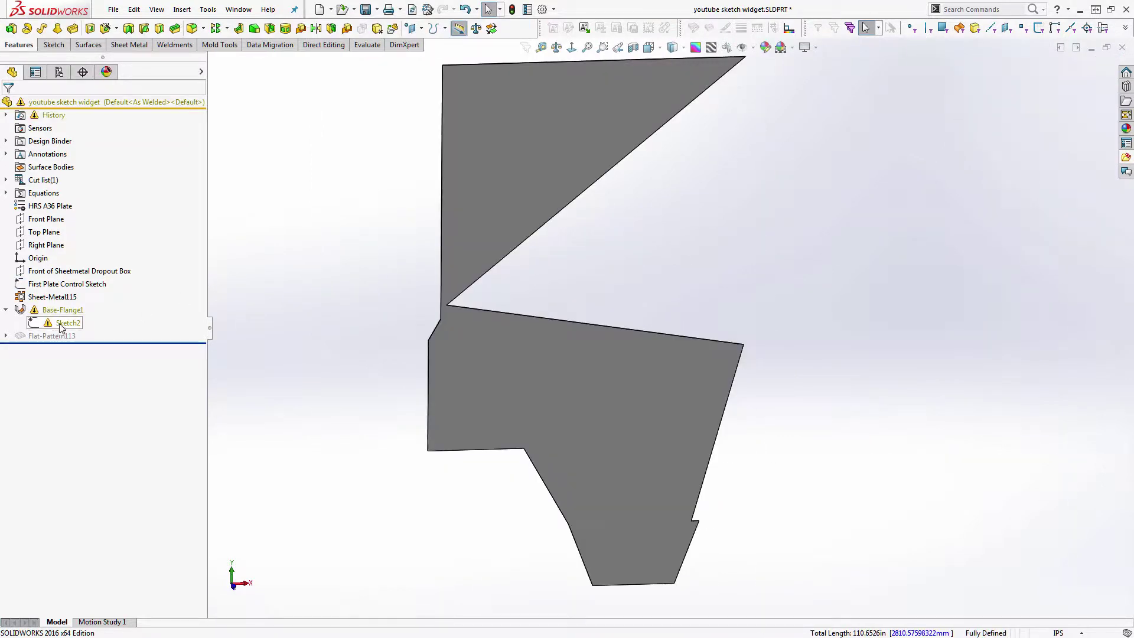
# Step: Open Sketch2 under Base-Flange1 for editing and examine its outline for broken references
pyautogui.click(60, 325)
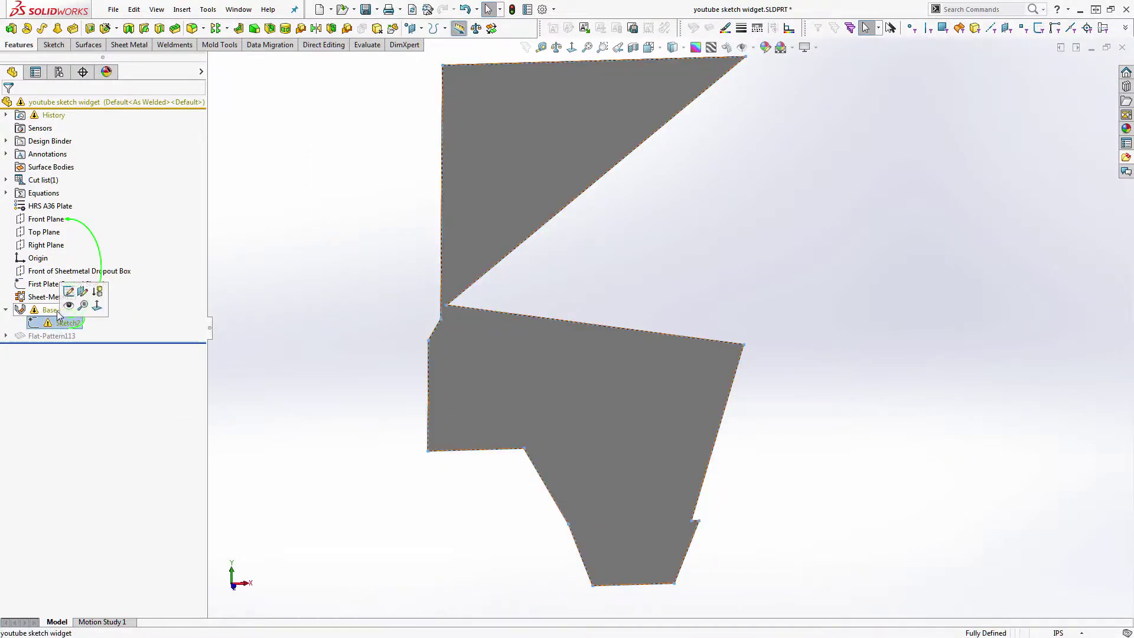
pyautogui.click(68, 291)
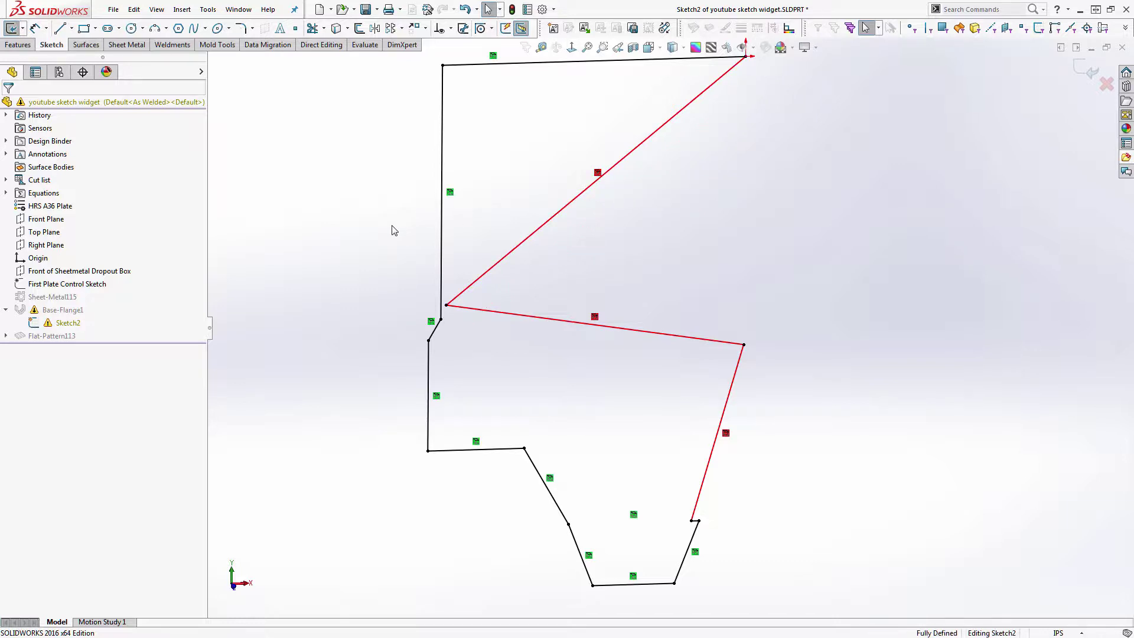
pyautogui.scroll(1, 525, 332)
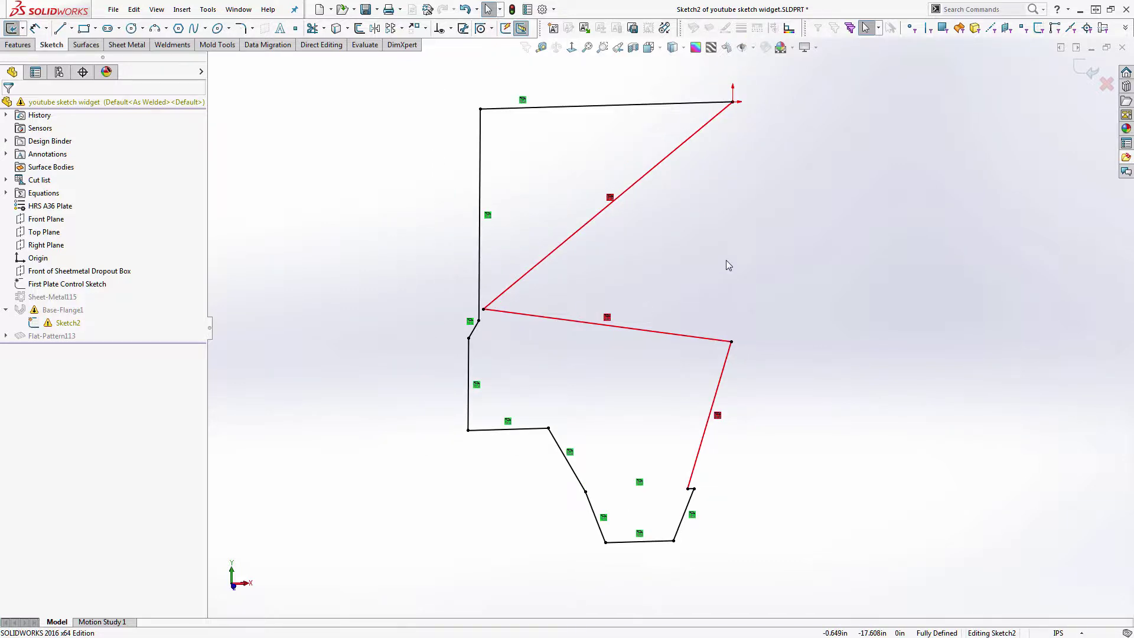
pyautogui.scroll(-1, 726, 263)
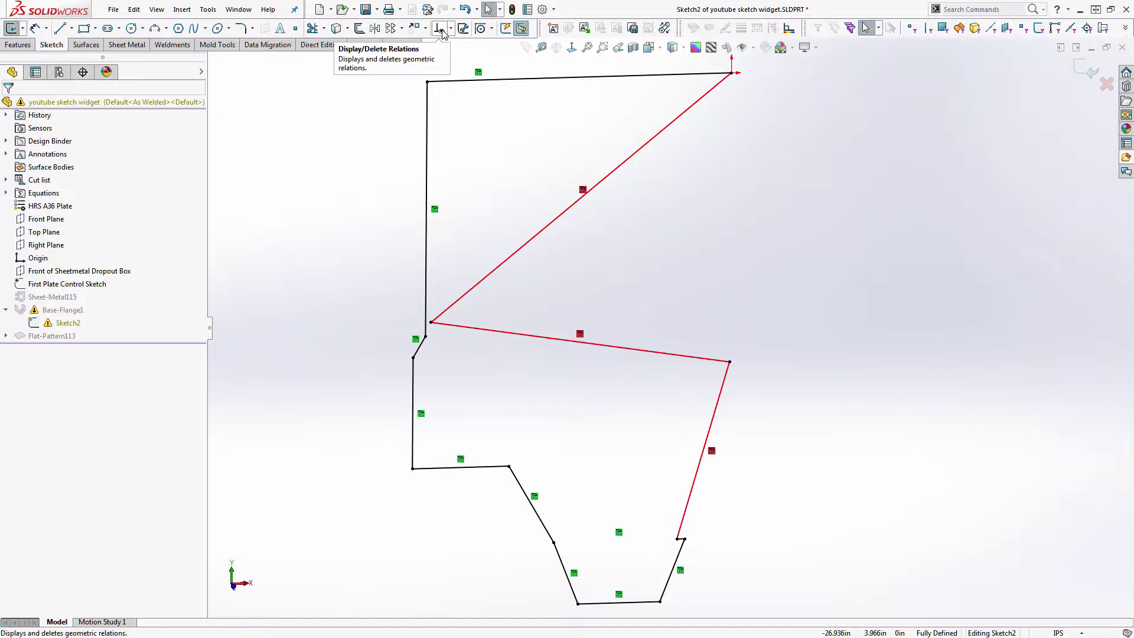
pyautogui.click(211, 10)
pyautogui.moveTo(262, 279)
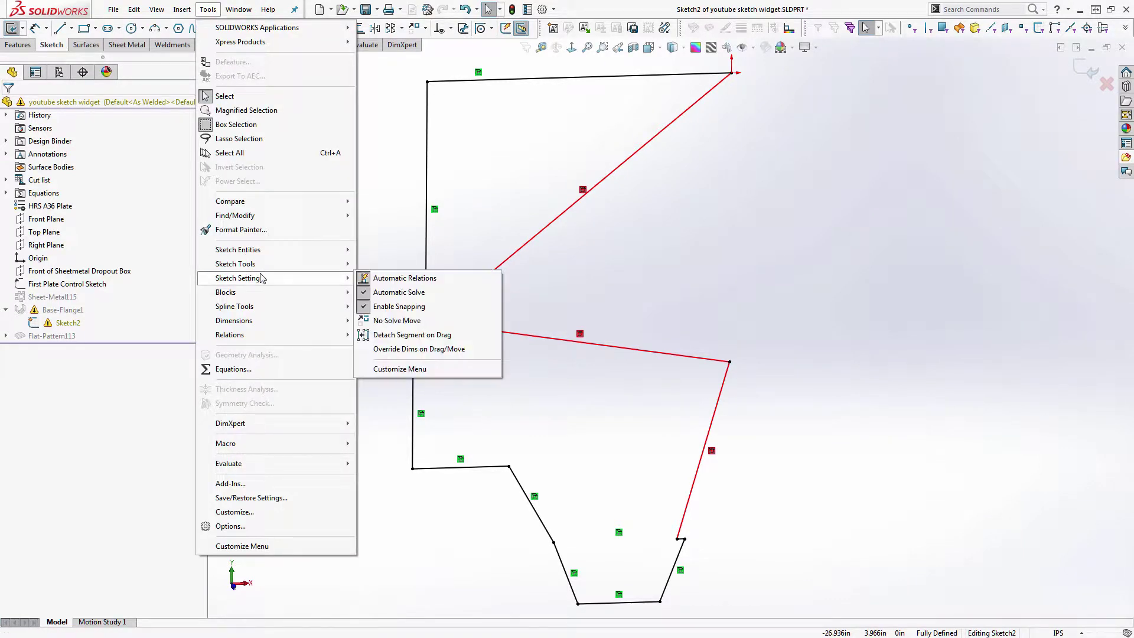
pyautogui.moveTo(262, 336)
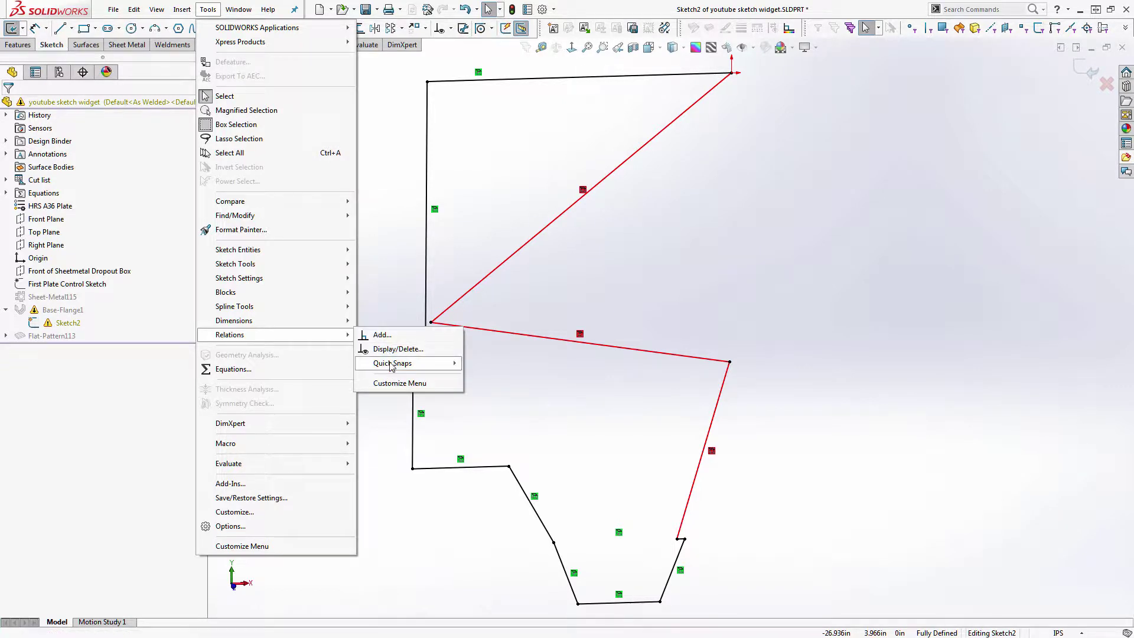
pyautogui.click(400, 385)
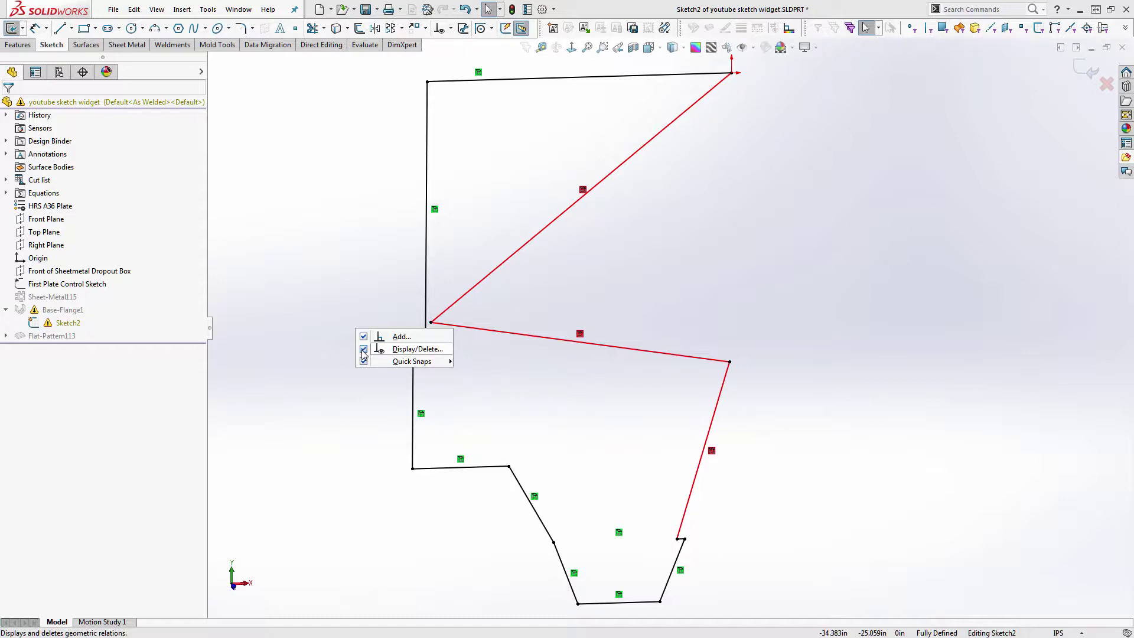
pyautogui.click(326, 316)
# Step: Open Display/Delete Relations for Sketch2 and examine the On Edge relations listed for the whole sketch
pyautogui.click(208, 10)
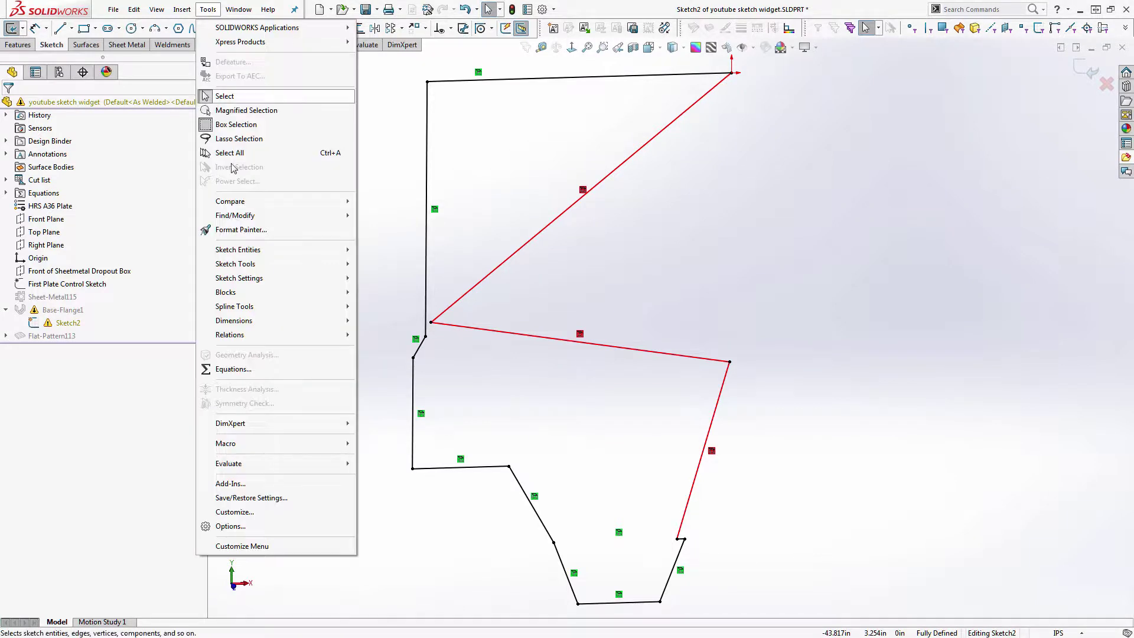
pyautogui.moveTo(249, 336)
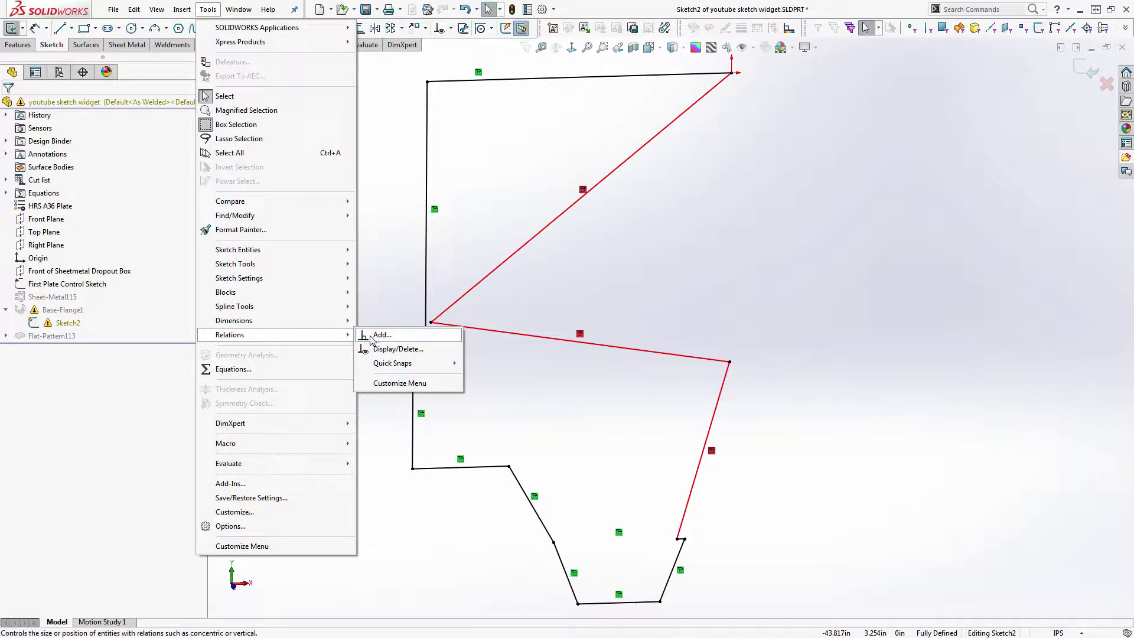
pyautogui.click(378, 349)
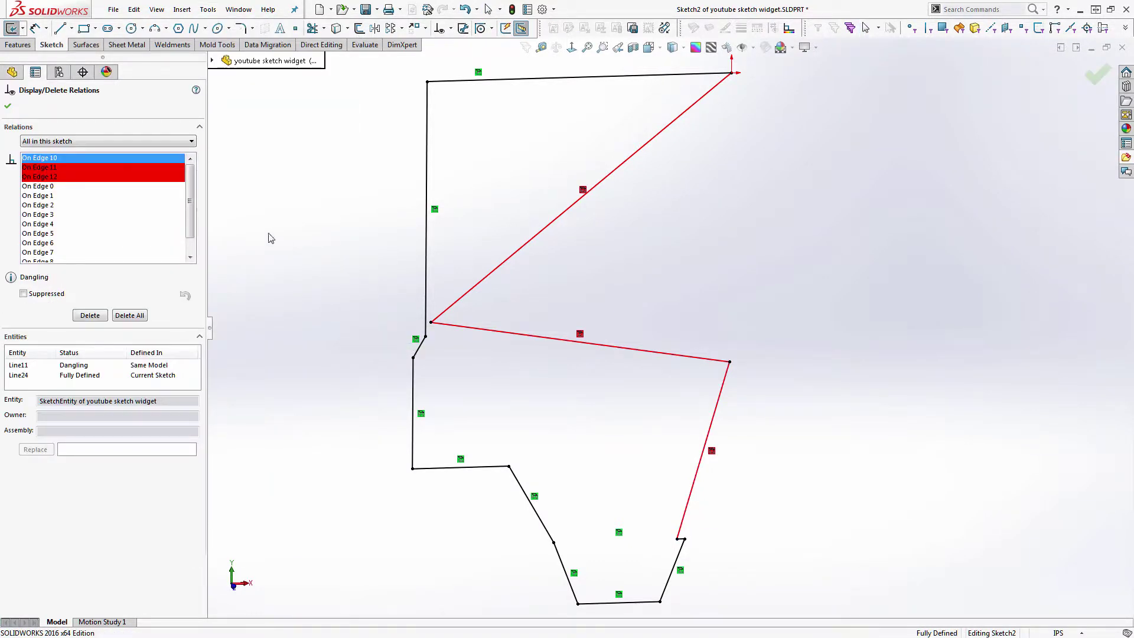
pyautogui.click(161, 225)
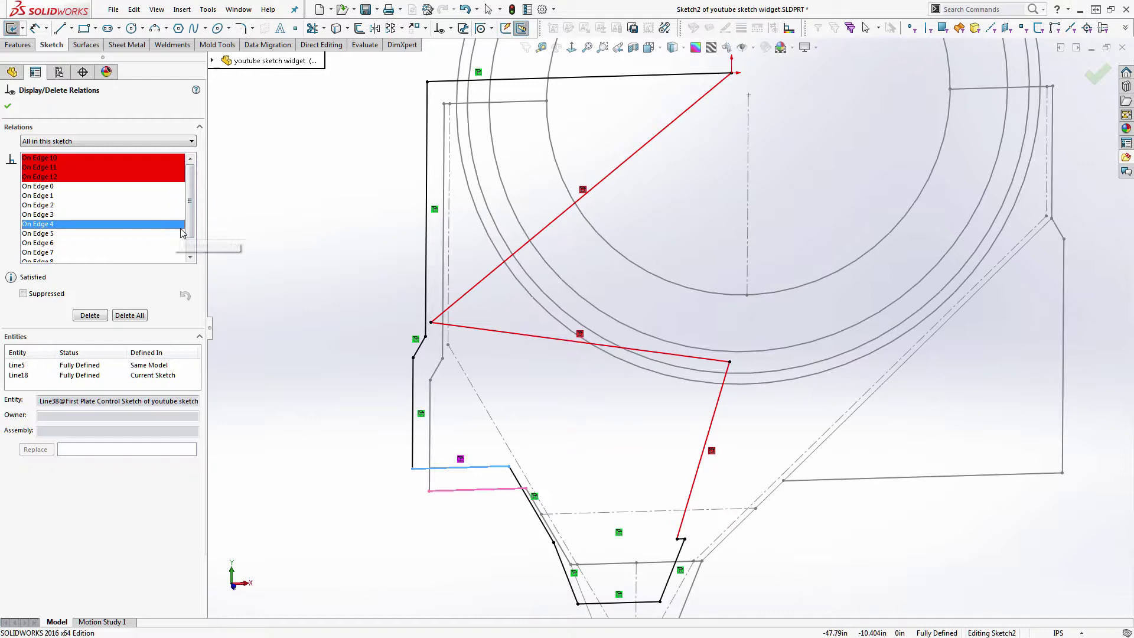
pyautogui.click(190, 257)
pyautogui.click(190, 257)
pyautogui.scroll(1, 189, 263)
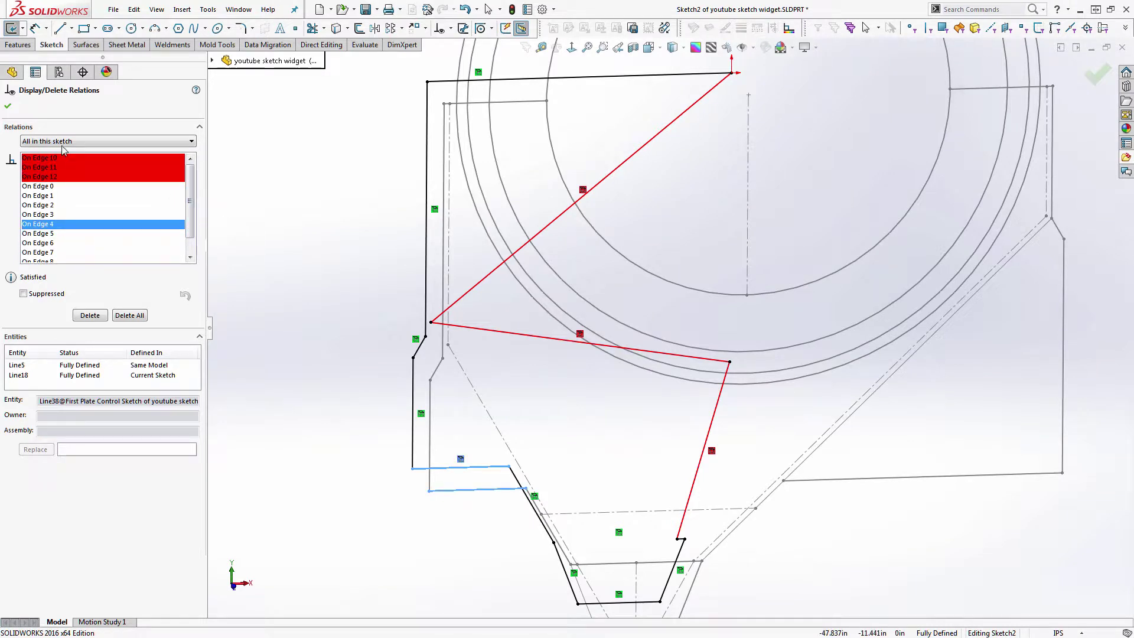
# Step: Filter Sketch2's relations to Dangling and delete all of them
pyautogui.click(106, 141)
pyautogui.click(59, 160)
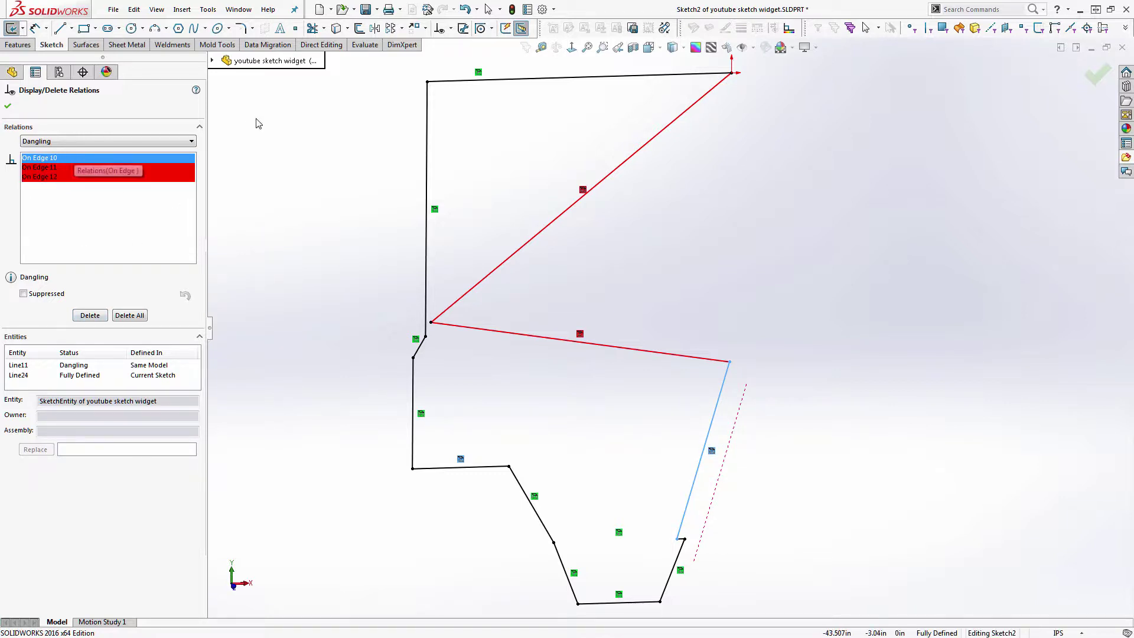
pyautogui.click(212, 61)
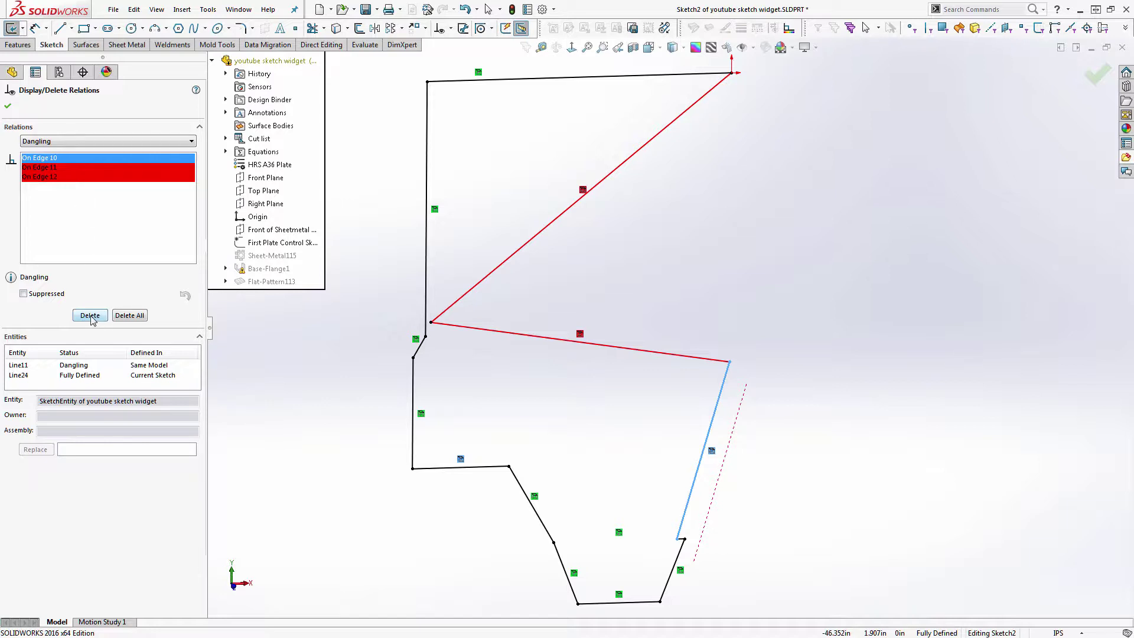
pyautogui.click(128, 315)
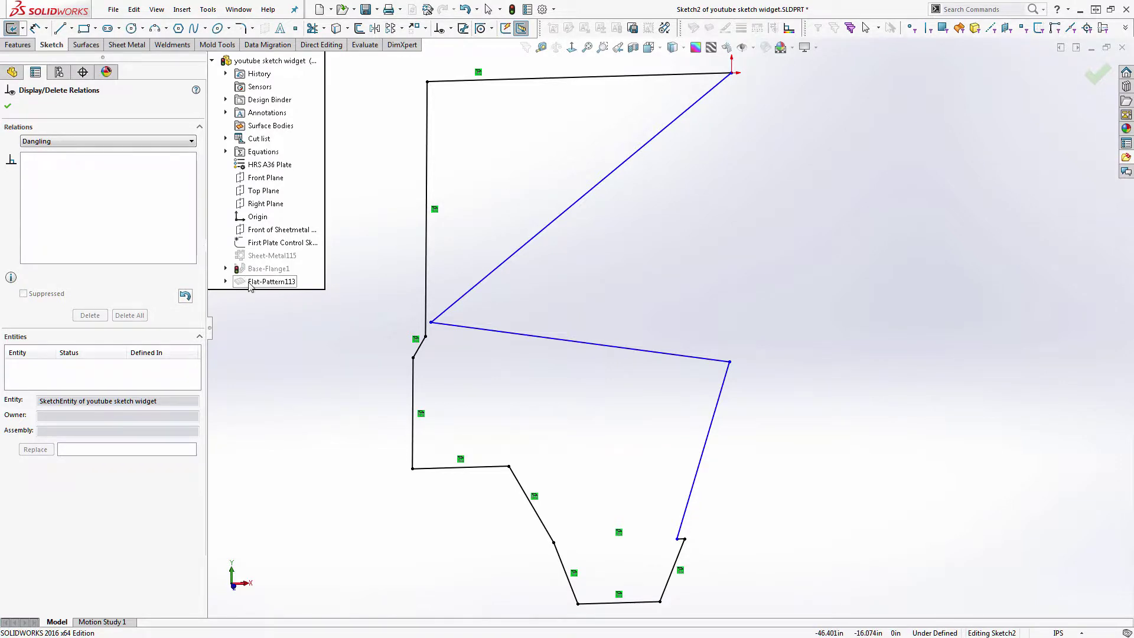
# Step: Show the First Plate Control Sketch as reference geometry and close Display/Delete Relations
pyautogui.rightClick(262, 243)
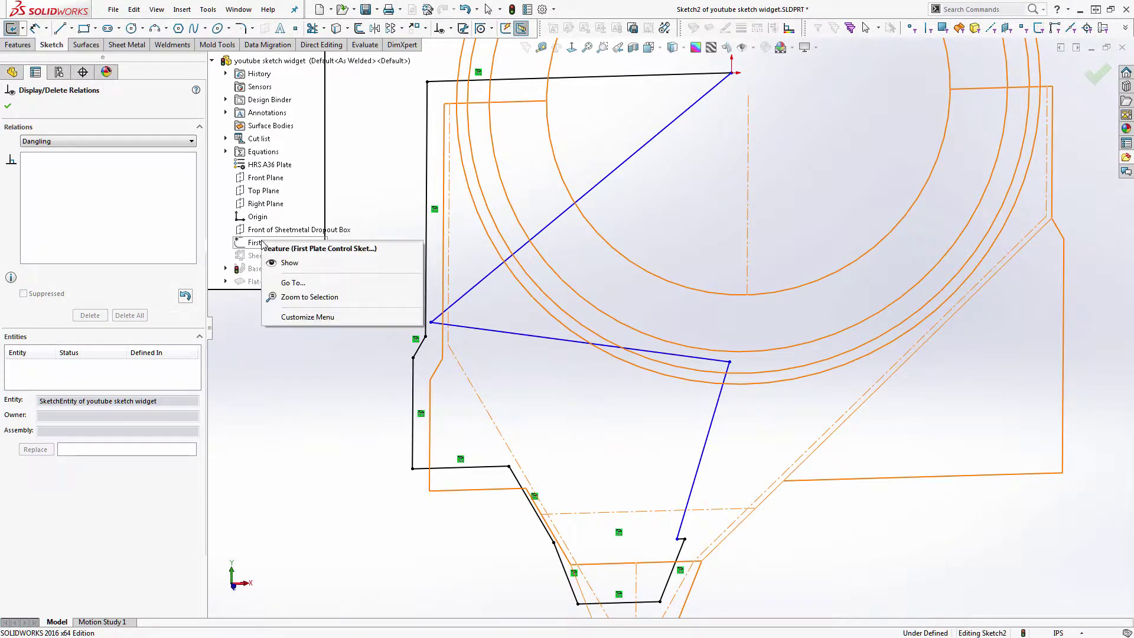
pyautogui.click(286, 263)
pyautogui.moveTo(514, 254)
pyautogui.mouseDown(button='middle')
pyautogui.moveTo(531, 258)
pyautogui.moveTo(494, 220)
pyautogui.moveTo(513, 239)
pyautogui.mouseUp(button='middle')
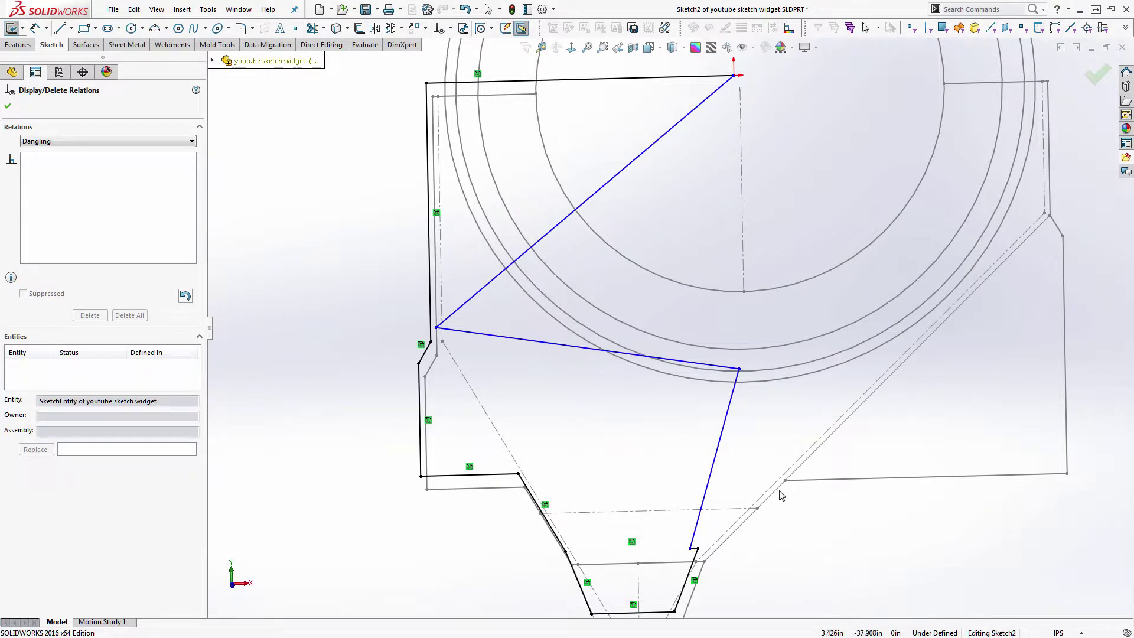
pyautogui.click(9, 106)
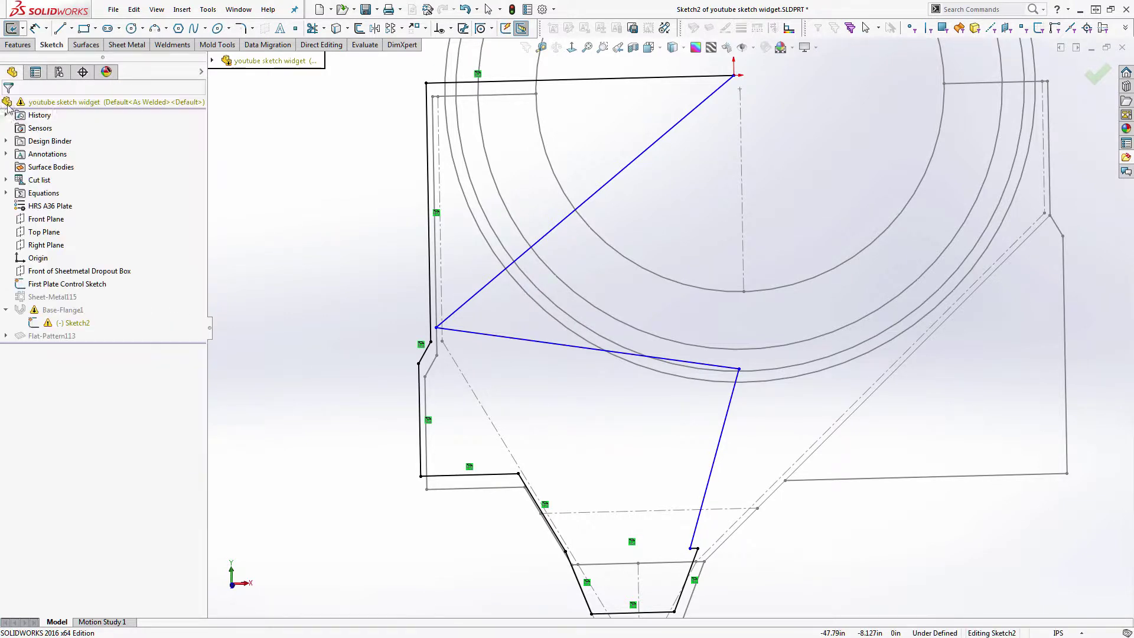
# Step: Convert the control sketch's long diagonal line and the short vertical line above it into Sketch2 entities
pyautogui.click(767, 503)
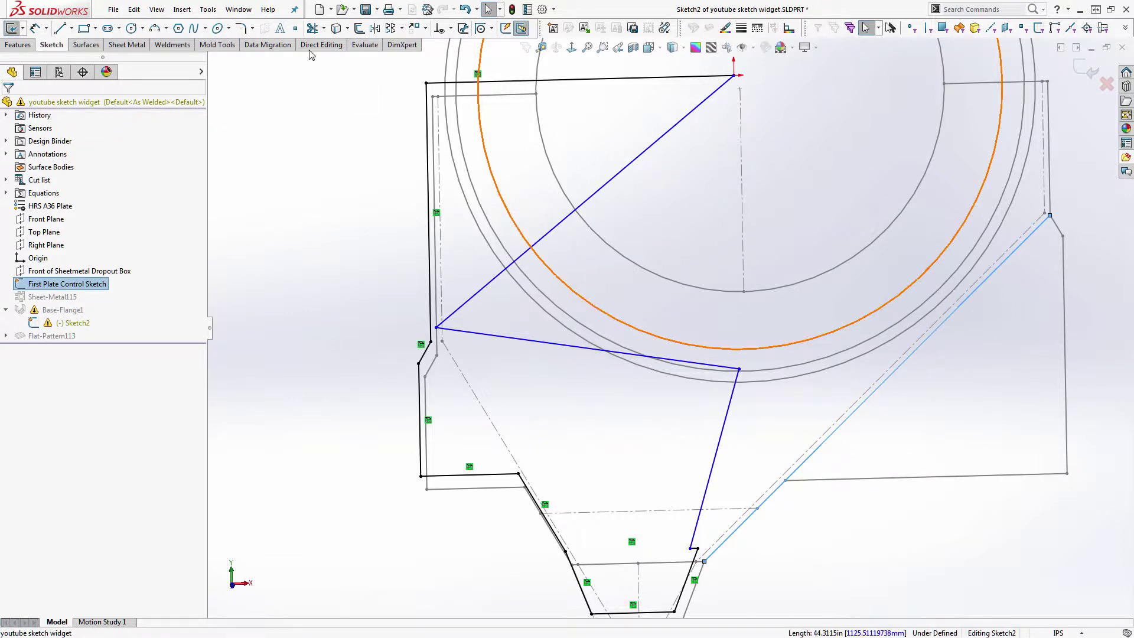
pyautogui.click(336, 28)
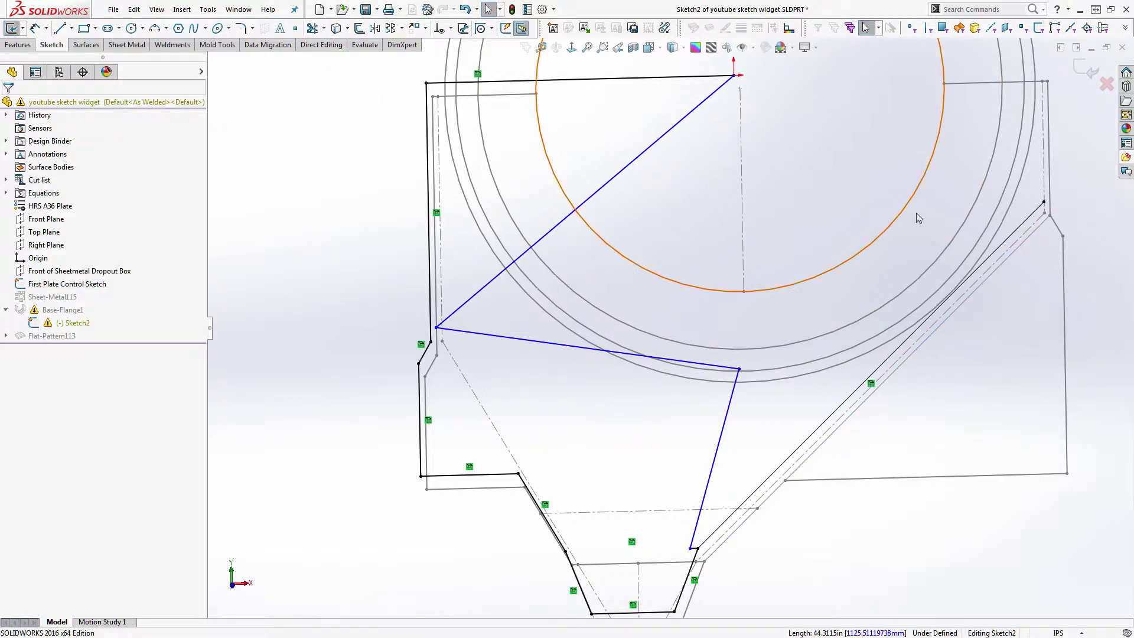
pyautogui.click(1050, 153)
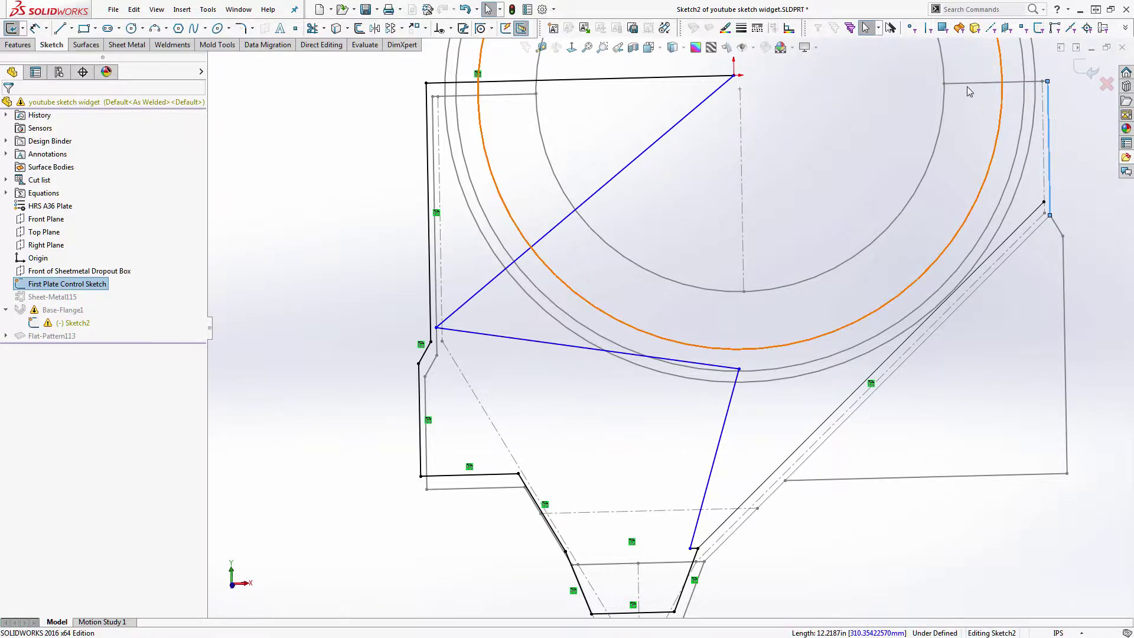
pyautogui.click(336, 28)
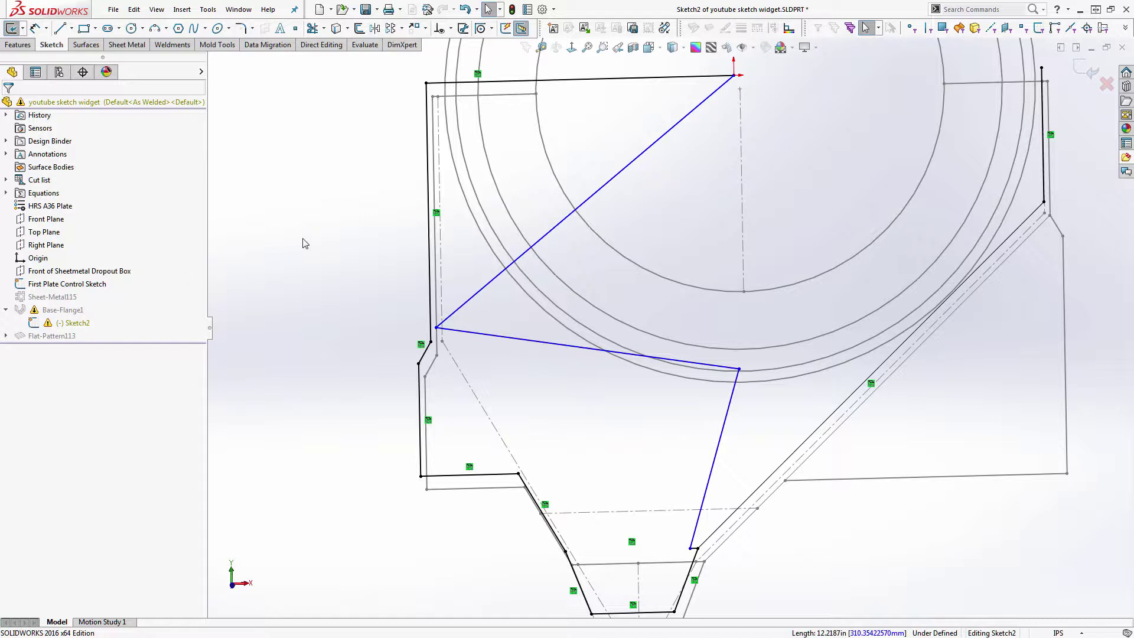
# Step: Hide the First Plate Control Sketch and delete the three blue zigzag lines from Sketch2
pyautogui.rightClick(65, 291)
pyautogui.click(84, 269)
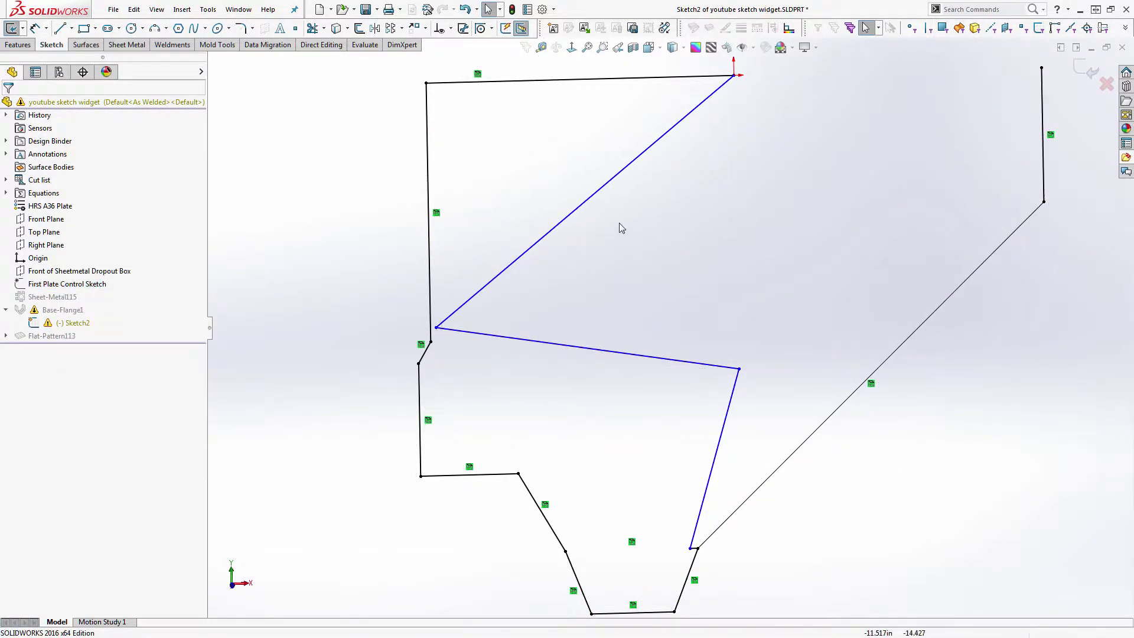
pyautogui.moveTo(779, 151); pyautogui.dragTo(527, 415)
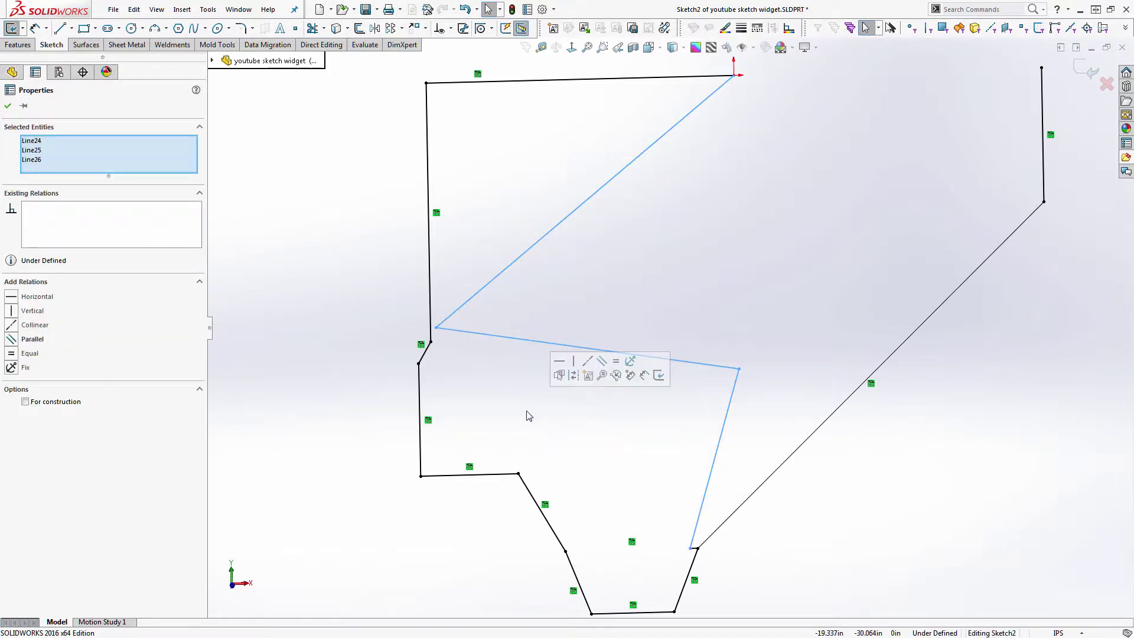
pyautogui.press('Delete')
# Step: Extend Sketch2's upper horizontal line past the origin to the converted vertical line using Power trim
pyautogui.scroll(-2, 822, 280)
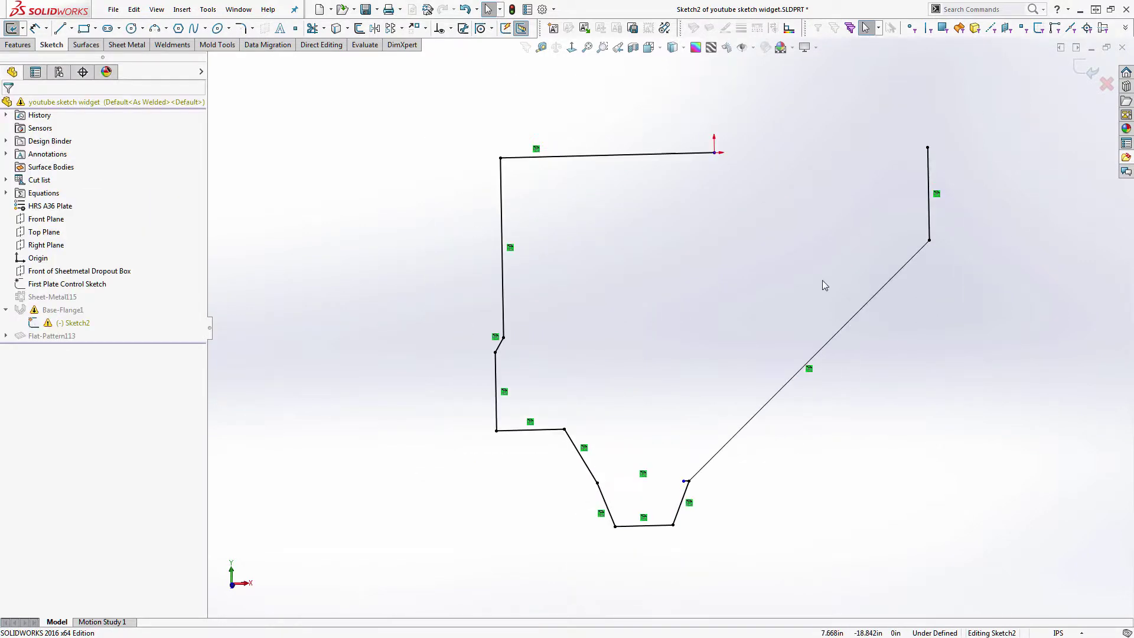
pyautogui.scroll(2, 771, 183)
pyautogui.click(312, 28)
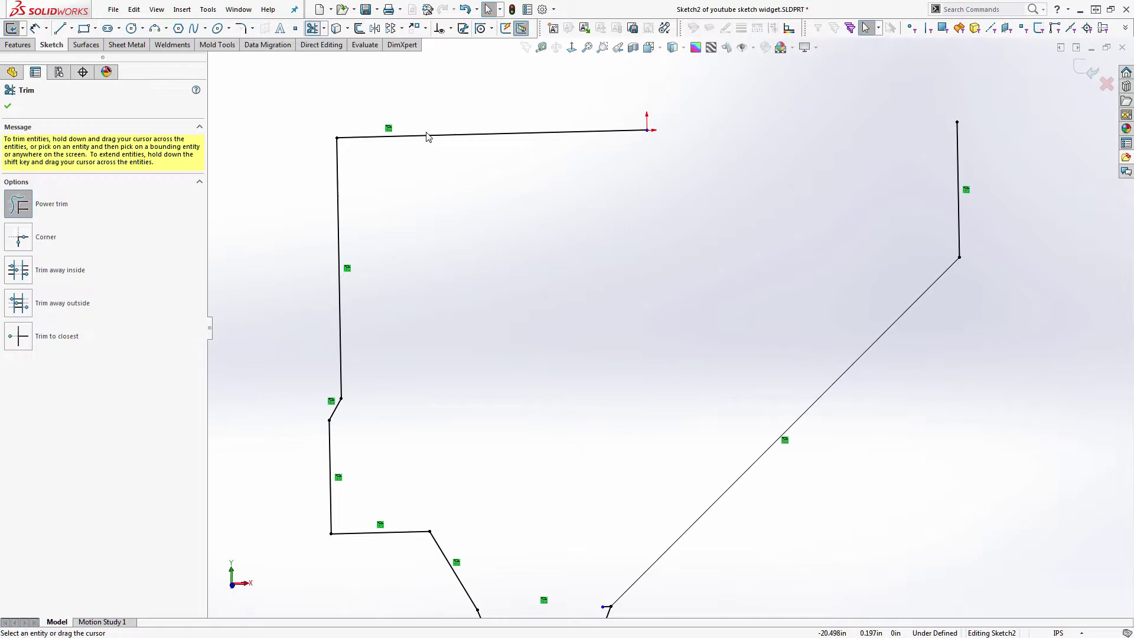
pyautogui.keyDown('shift'); pyautogui.moveTo(612, 89); pyautogui.dragTo(620, 209); pyautogui.keyUp('shift')
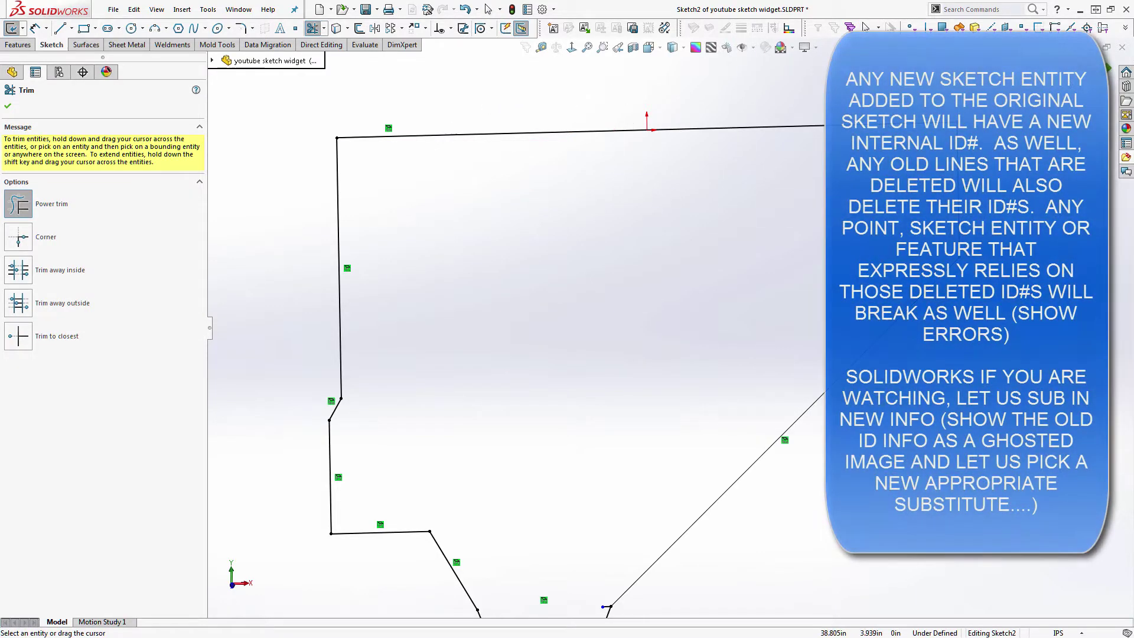
pyautogui.press('Escape')
# Step: Delete the short leftover line at the foot of the diagonal that blocks the rebuild, and exit the sketch
pyautogui.hotkey('ctrl', 'b')
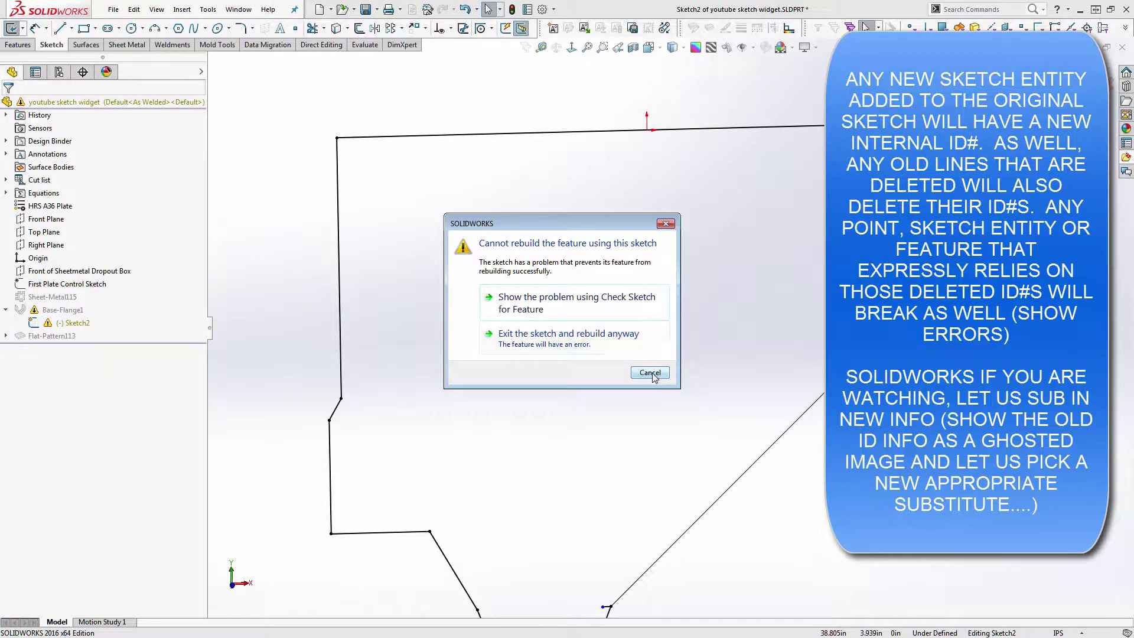
pyautogui.click(666, 224)
pyautogui.scroll(-3, 608, 455)
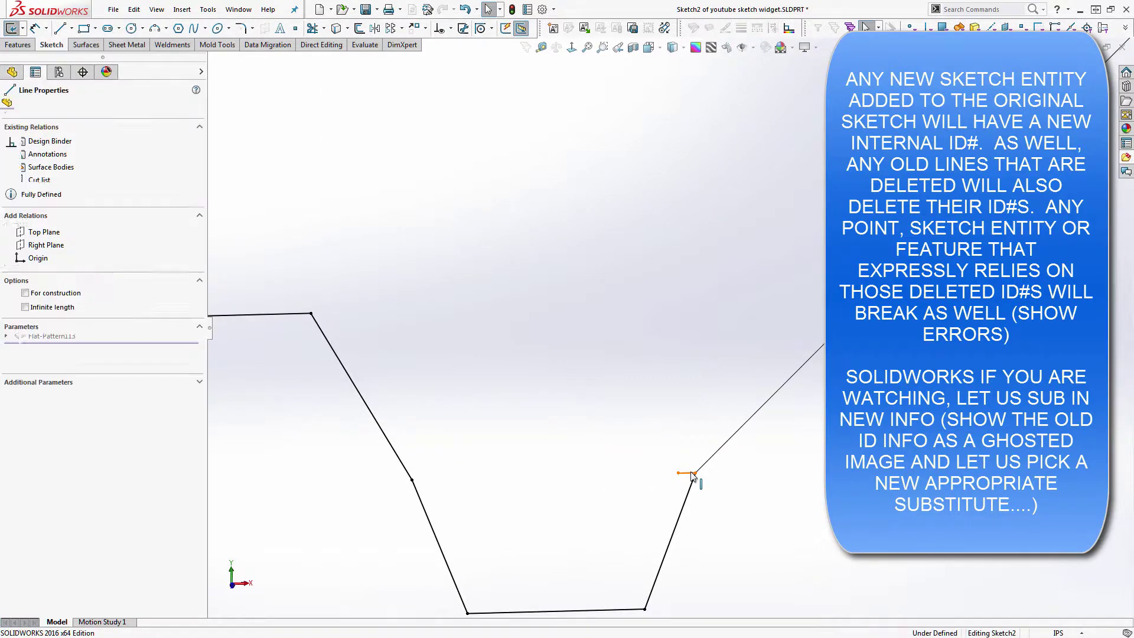
pyautogui.click(683, 472)
pyautogui.press('Delete')
pyautogui.scroll(1, 648, 407)
pyautogui.scroll(1, 671, 321)
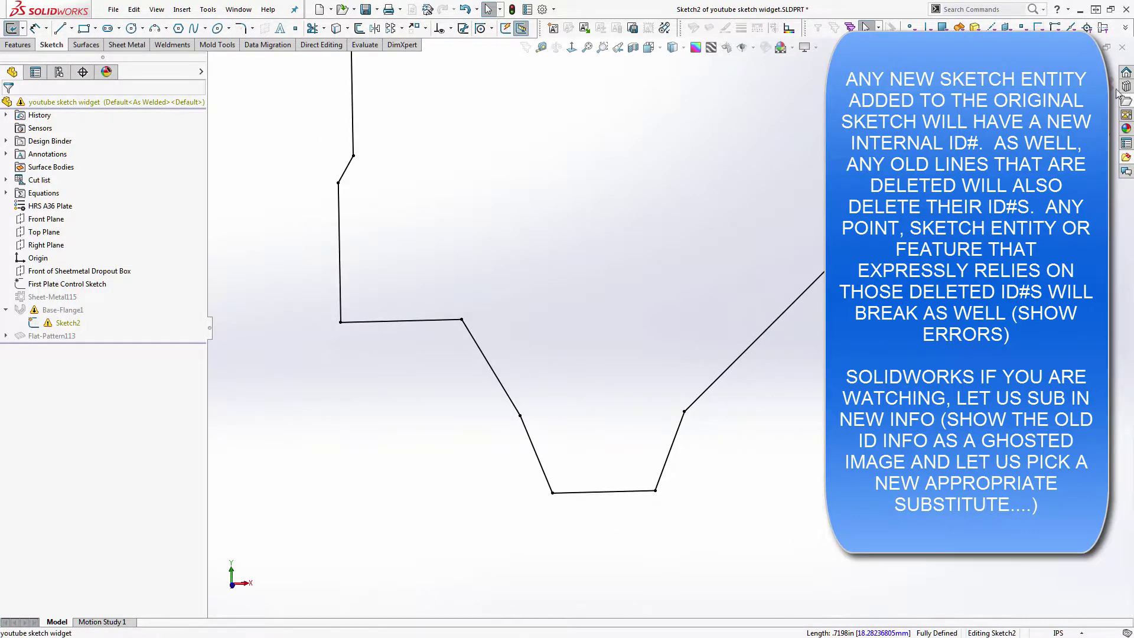
pyautogui.click(1099, 62)
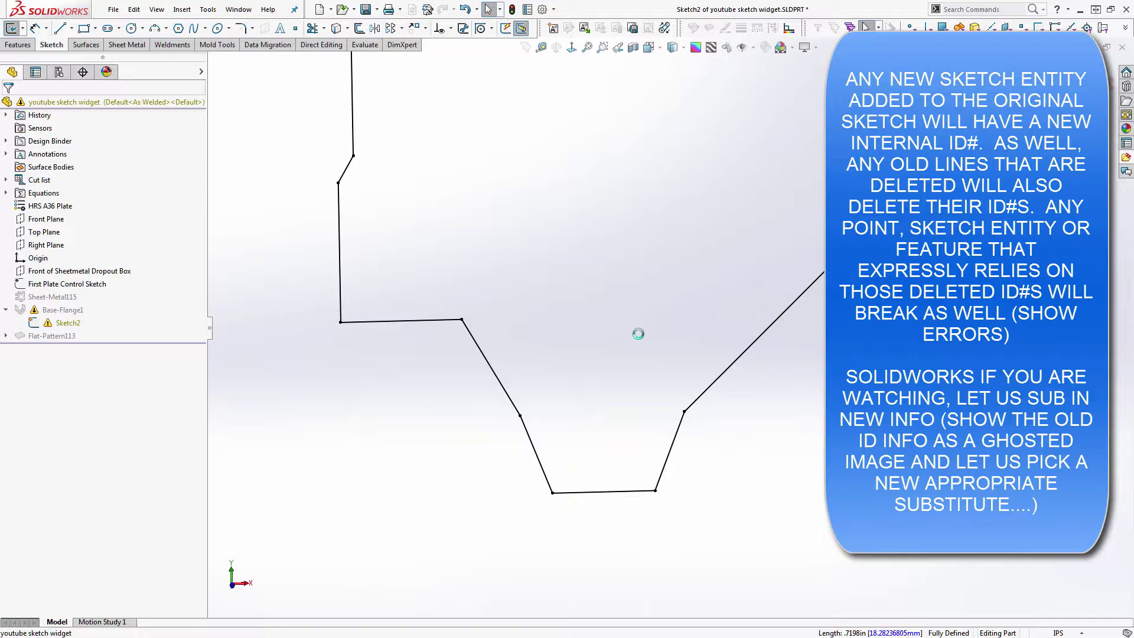
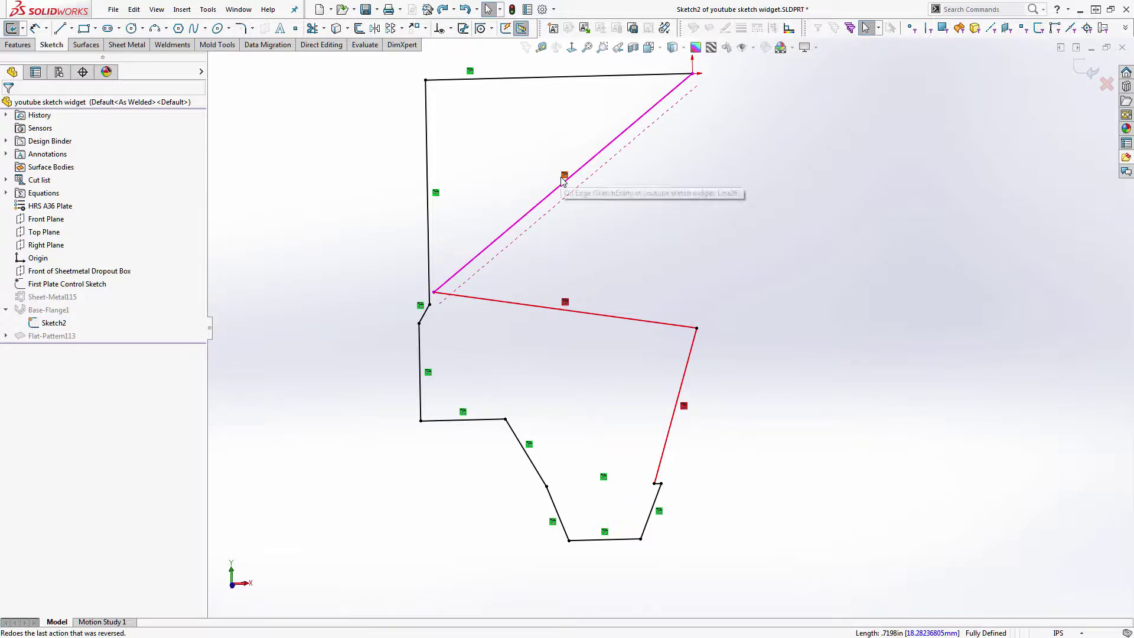
# Step: Inspect a dangling relation of Sketch2 in Display/Delete Relations, close the tool, and show the First Plate Control Sketch
pyautogui.click(208, 9)
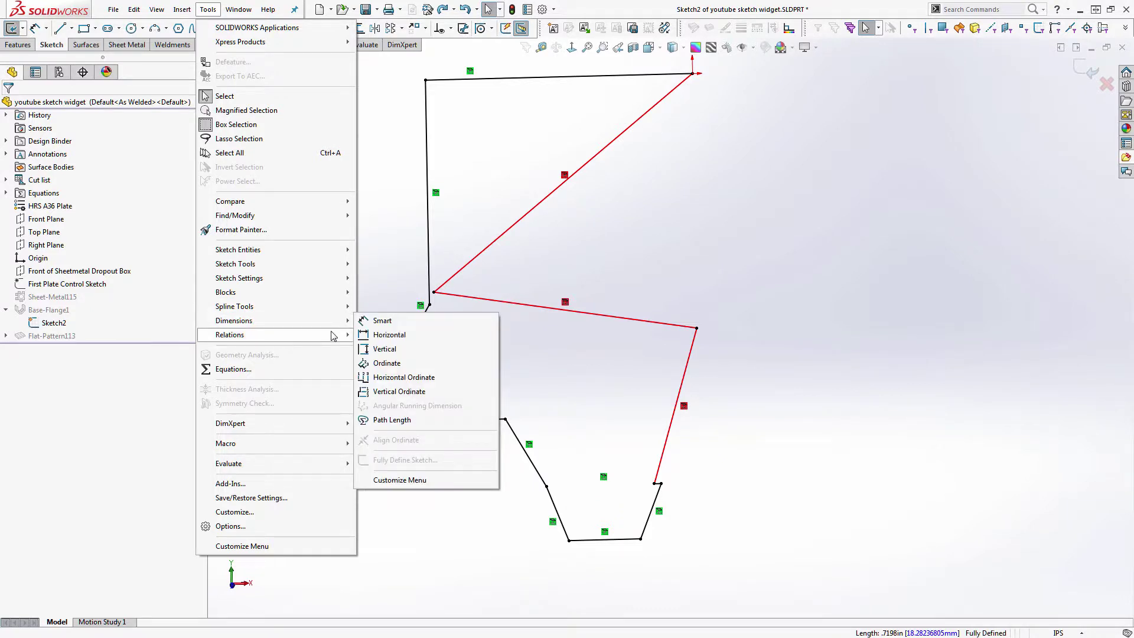
pyautogui.moveTo(311, 334)
pyautogui.click(381, 349)
pyautogui.click(67, 165)
pyautogui.press('Escape')
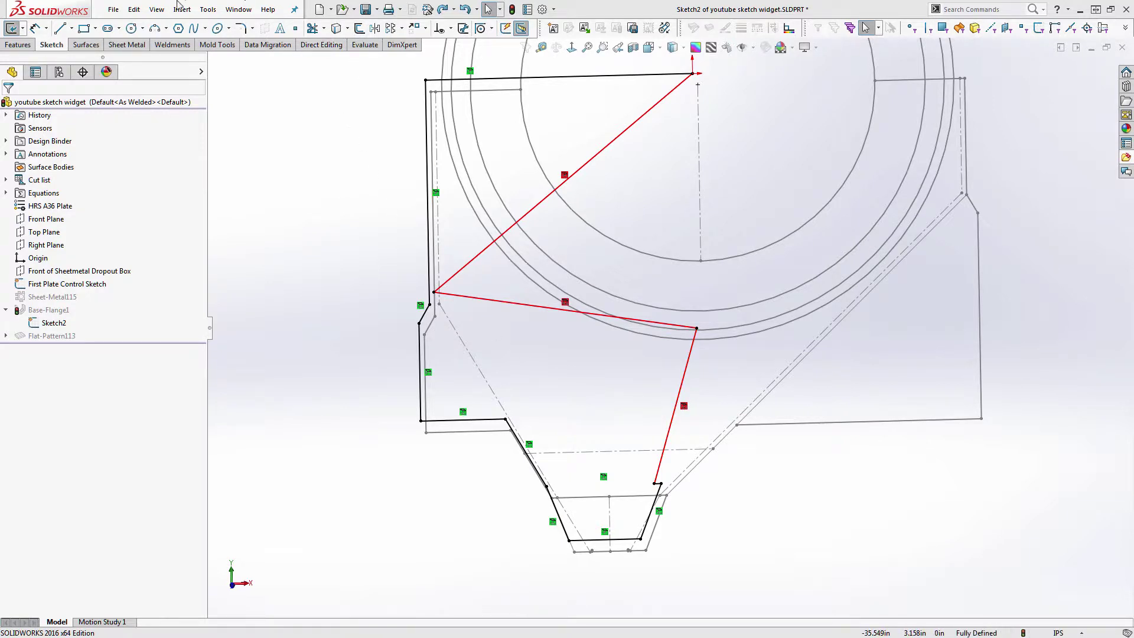
# Step: Replace the dangling On Edge 10 reference of Line24 with the control sketch's outer vertical line, Line42, in Display/Delete Relations
pyautogui.click(203, 10)
pyautogui.moveTo(239, 335)
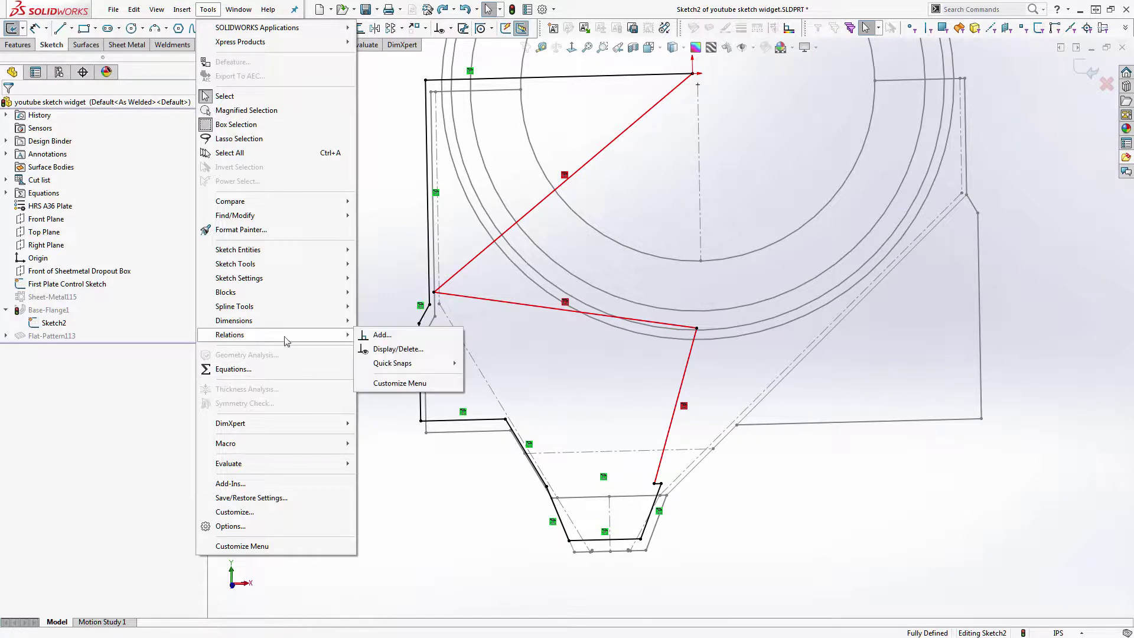
pyautogui.click(398, 349)
pyautogui.click(679, 396)
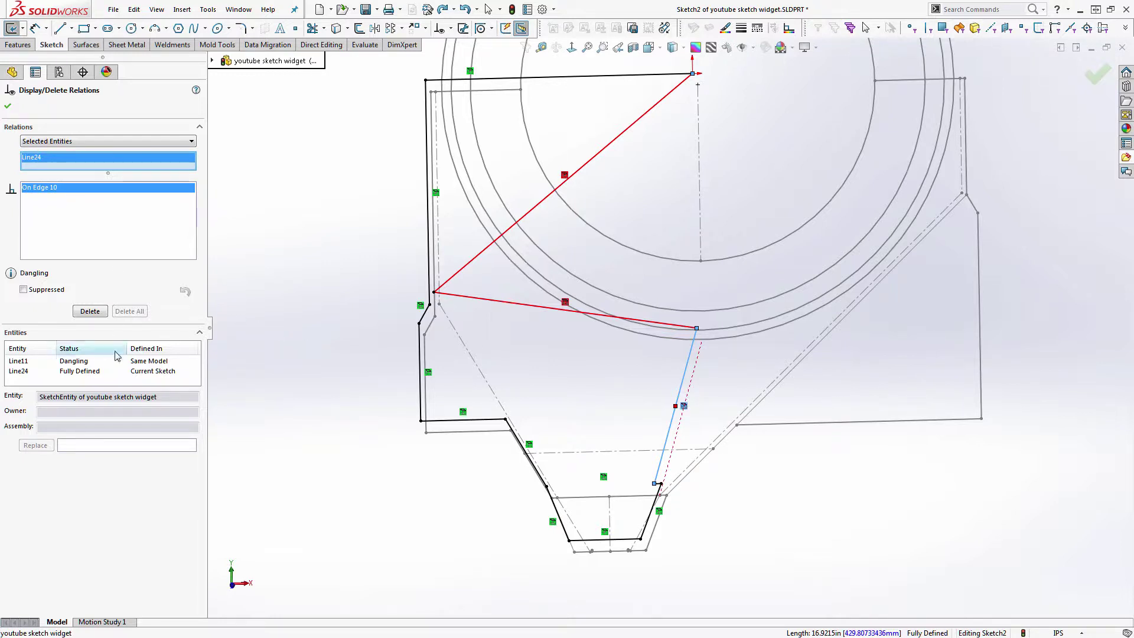
pyautogui.click(86, 447)
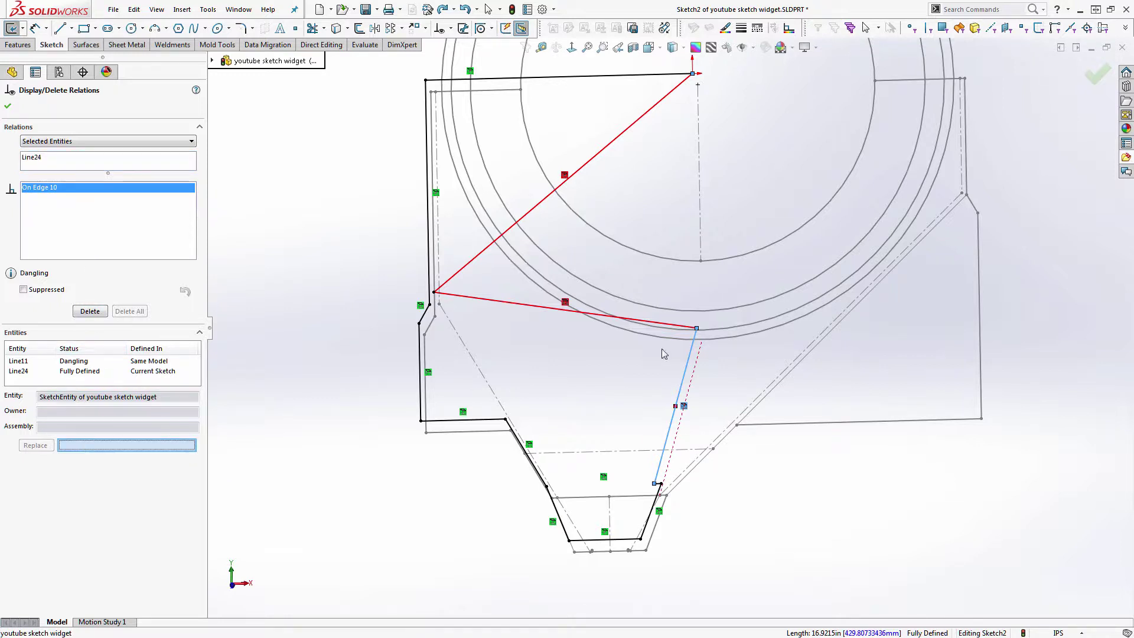
pyautogui.click(983, 311)
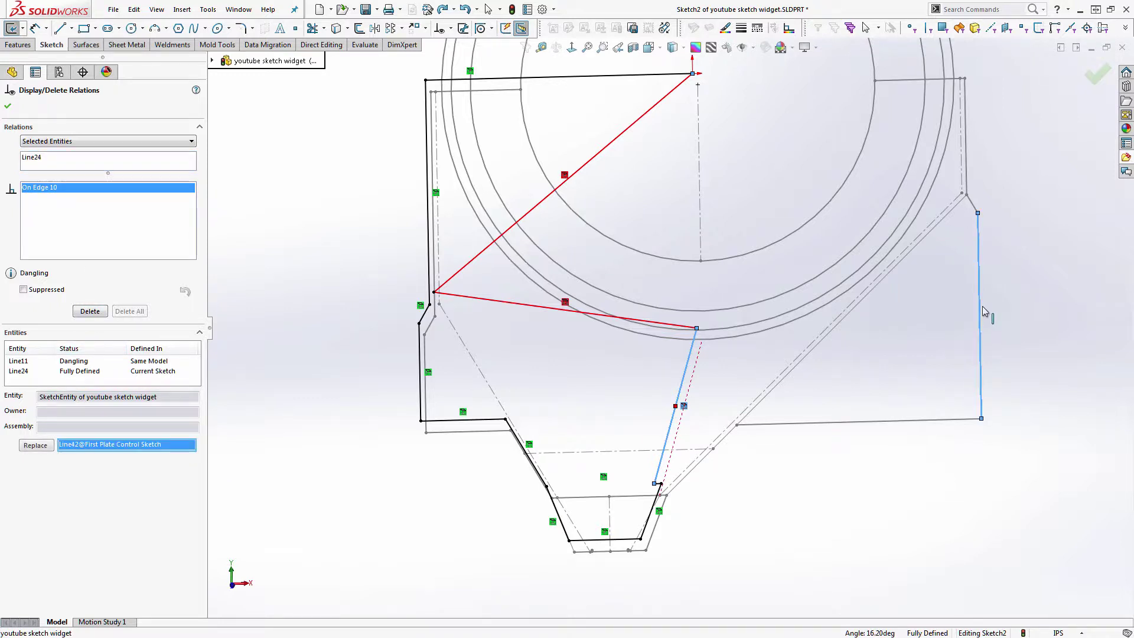
pyautogui.click(36, 445)
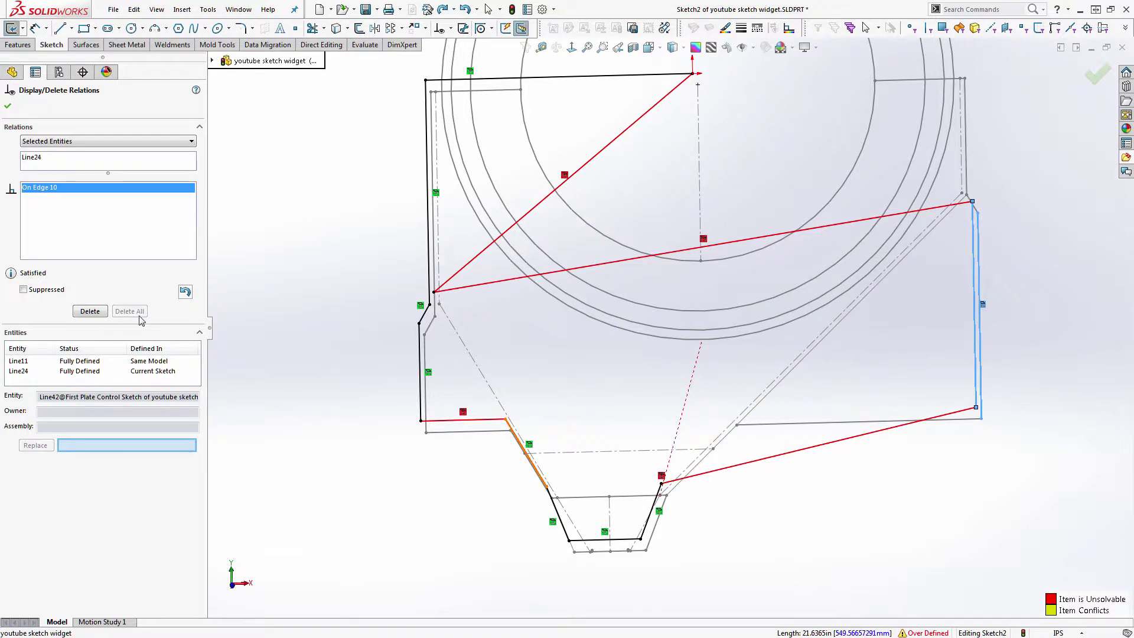
# Step: Try to replace the On Edge 9 reference of Line23 with Line41 of the First Plate Control Sketch, and close Display/Delete Relations
pyautogui.click(77, 163)
pyautogui.rightClick(76, 163)
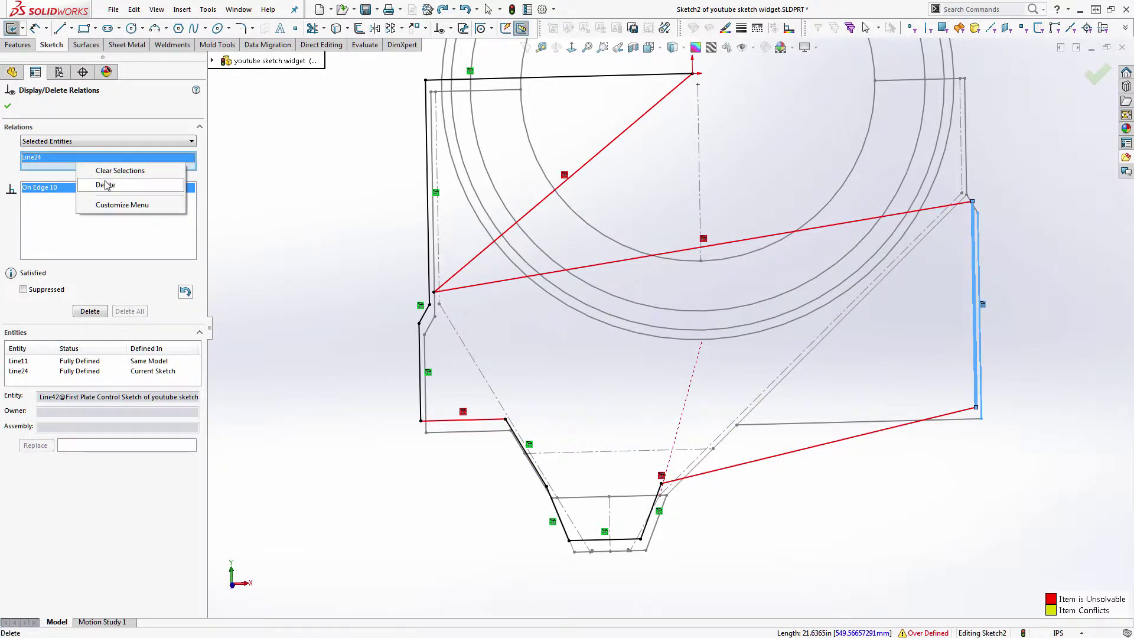
pyautogui.click(104, 182)
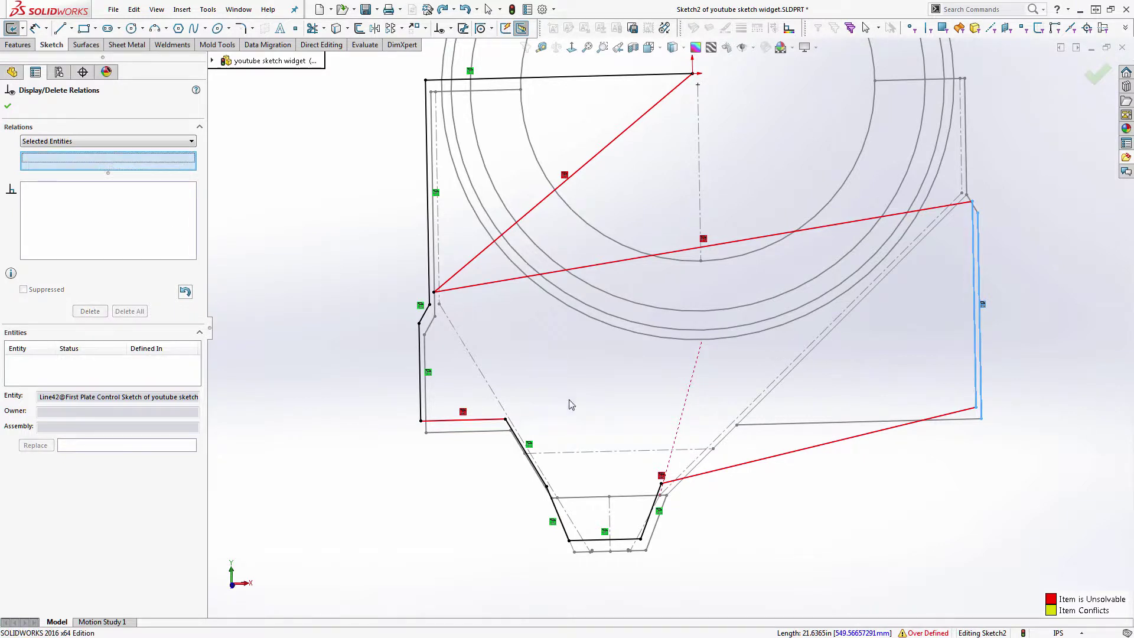
pyautogui.click(741, 466)
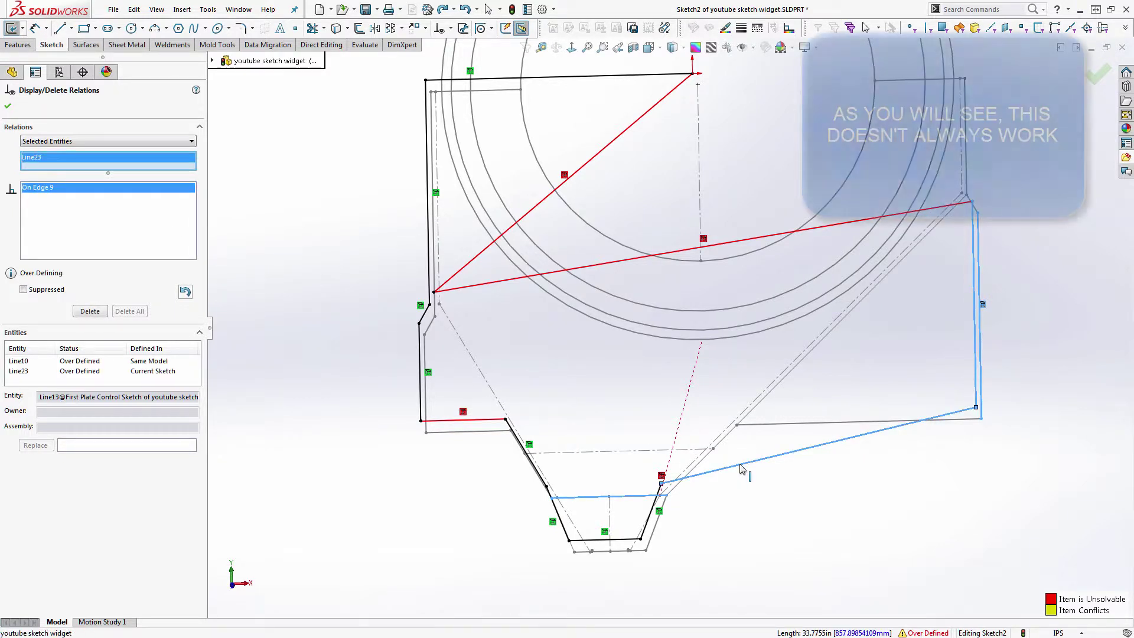
pyautogui.click(81, 447)
pyautogui.click(784, 424)
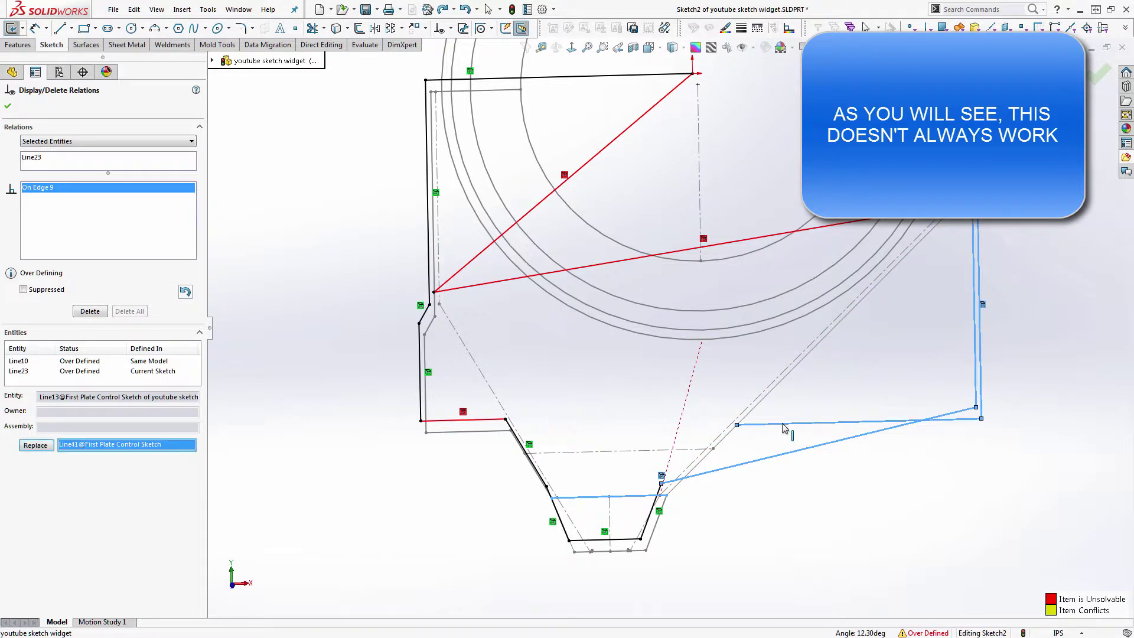
pyautogui.click(40, 447)
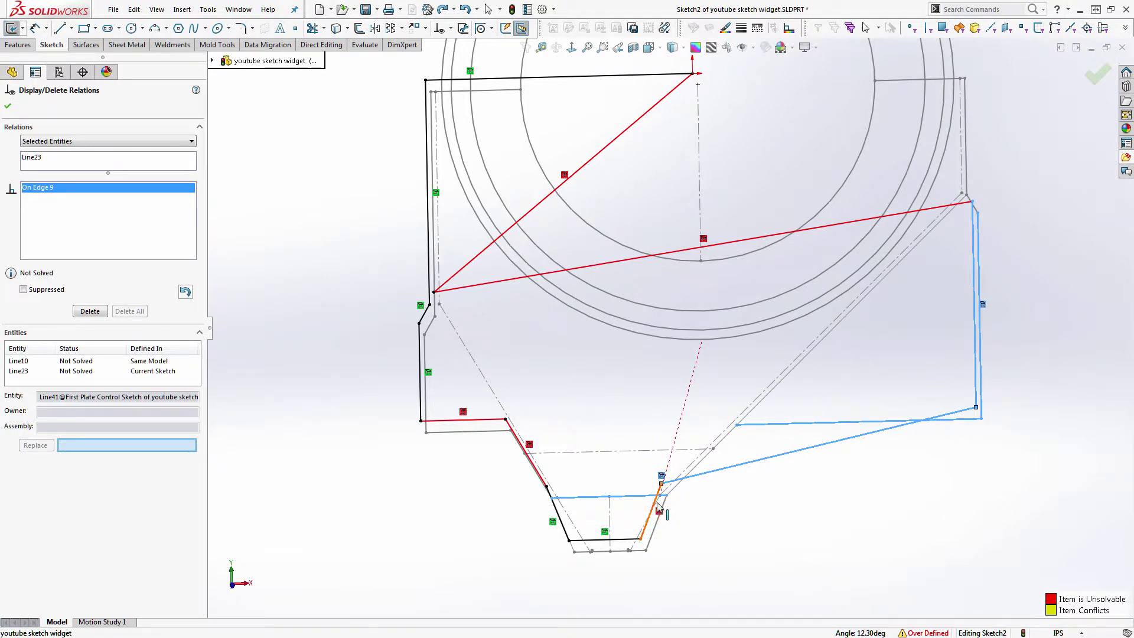
pyautogui.click(8, 106)
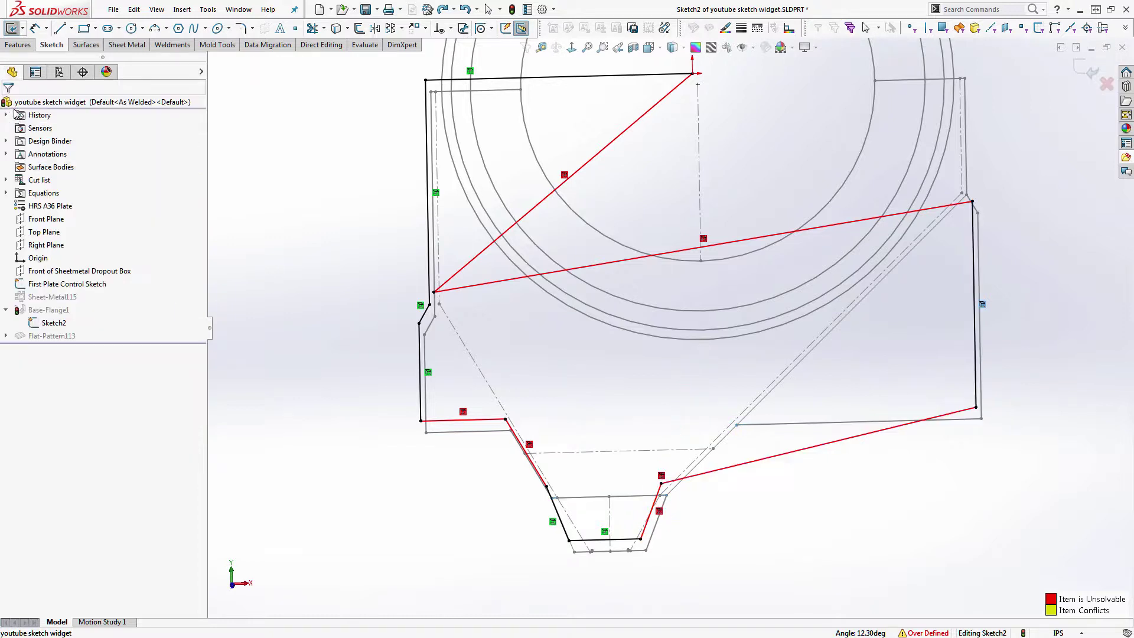
# Step: Revert the reference replacements made on Line24 and Line23 in Sketch2
pyautogui.click(661, 483)
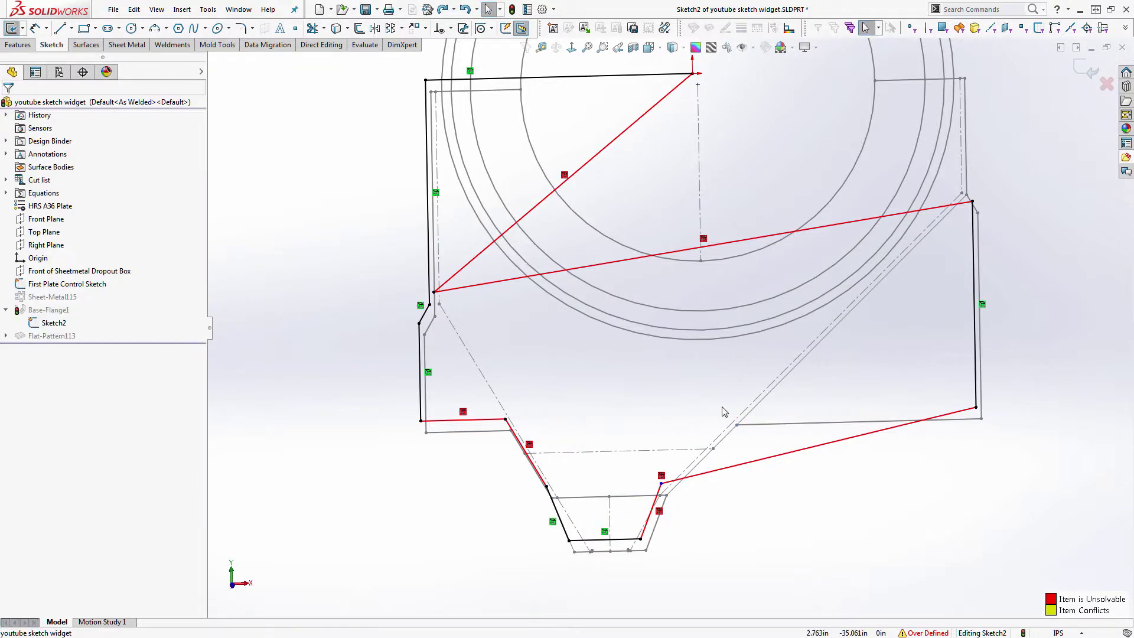
pyautogui.press('Delete')
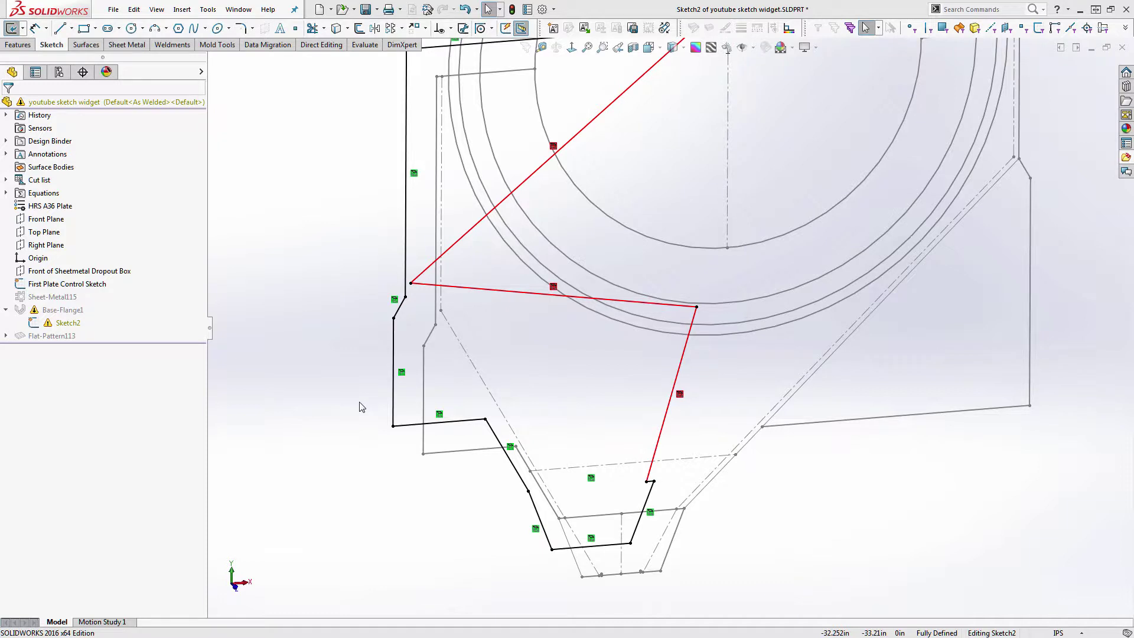
pyautogui.scroll(2, 590, 295)
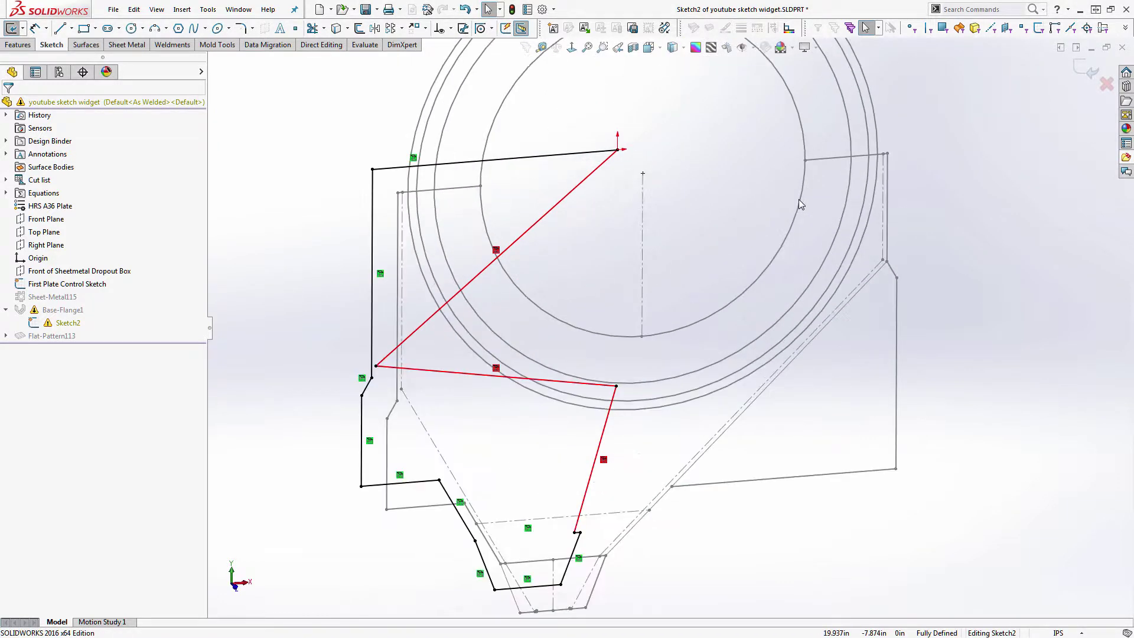
# Step: Replace the dangling On Edge 12 reference of Line26 with Line34 of the First Plate Control Sketch in Display/Delete Relations
pyautogui.click(511, 251)
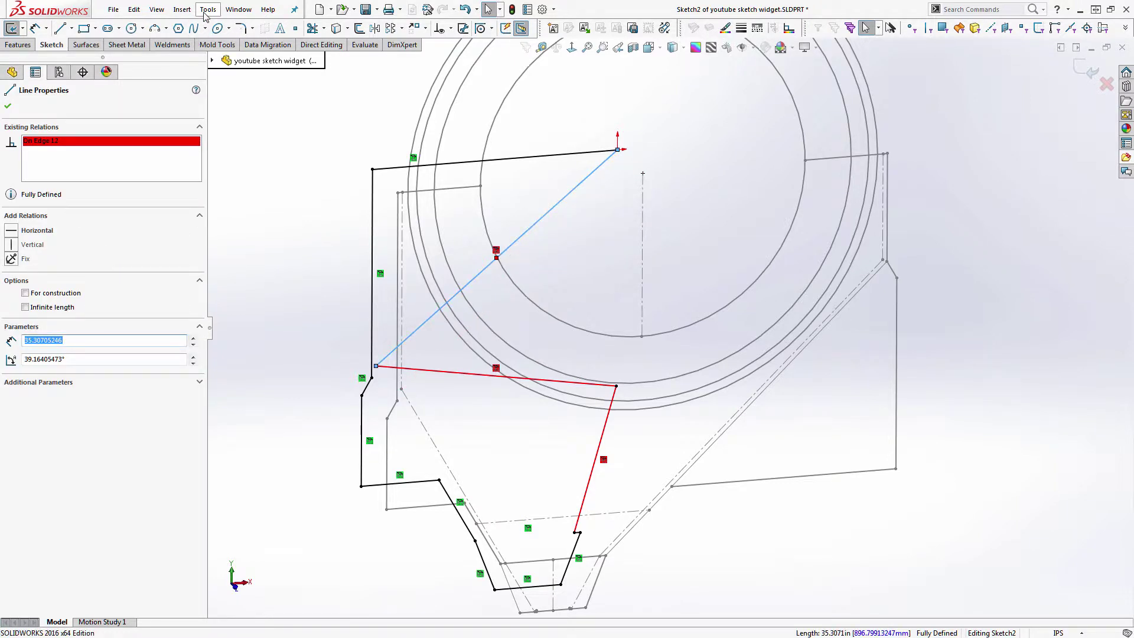
pyautogui.click(439, 29)
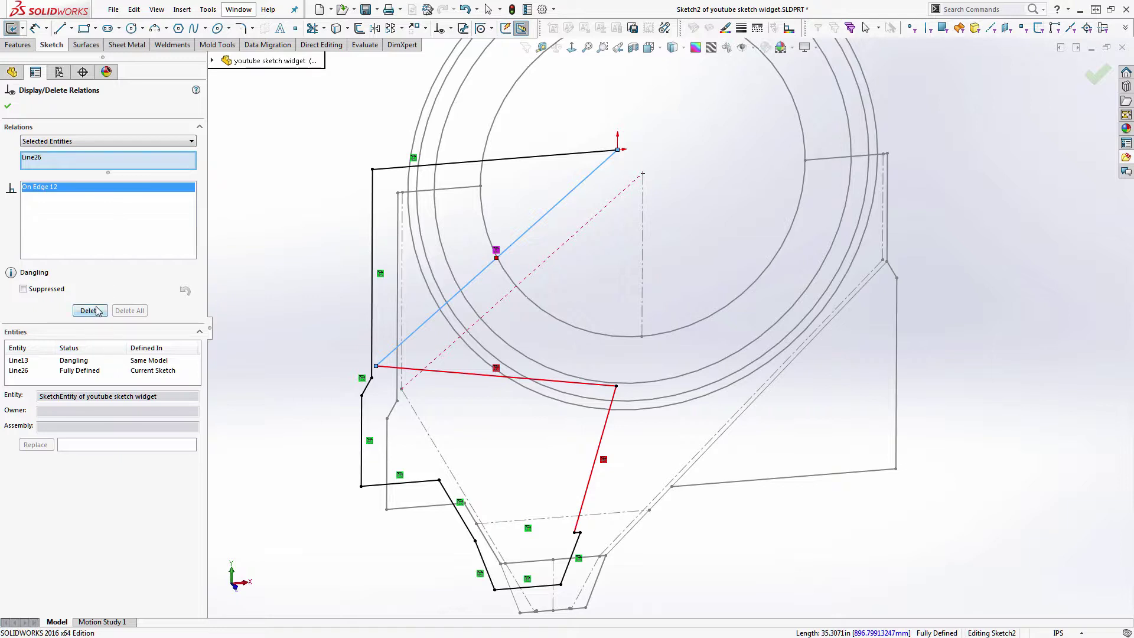
pyautogui.click(77, 446)
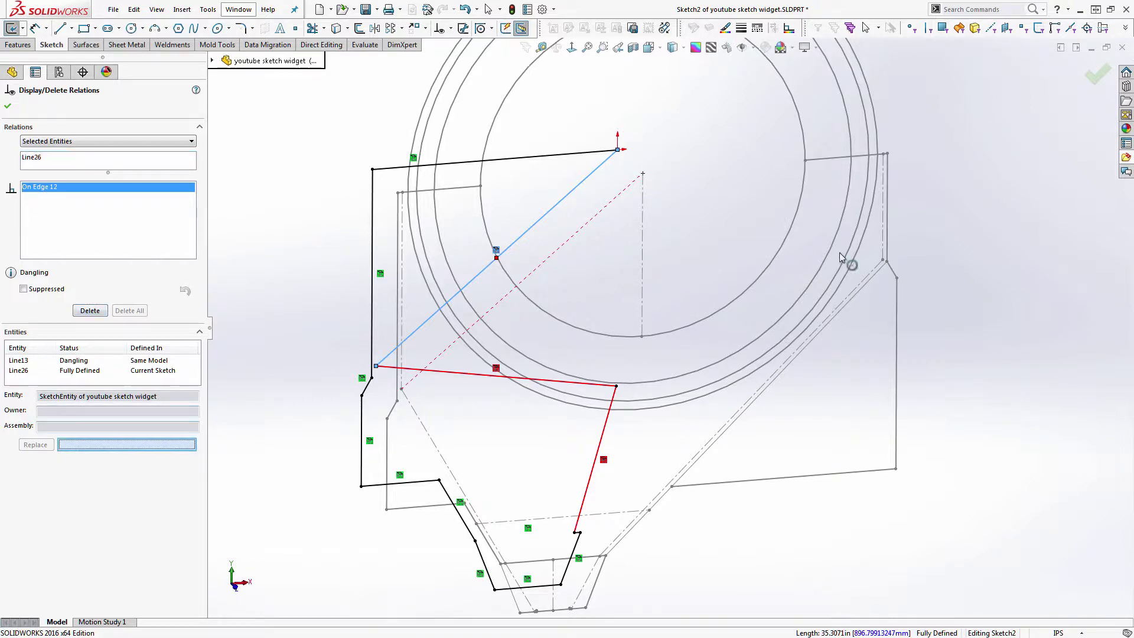
pyautogui.click(887, 219)
pyautogui.click(36, 445)
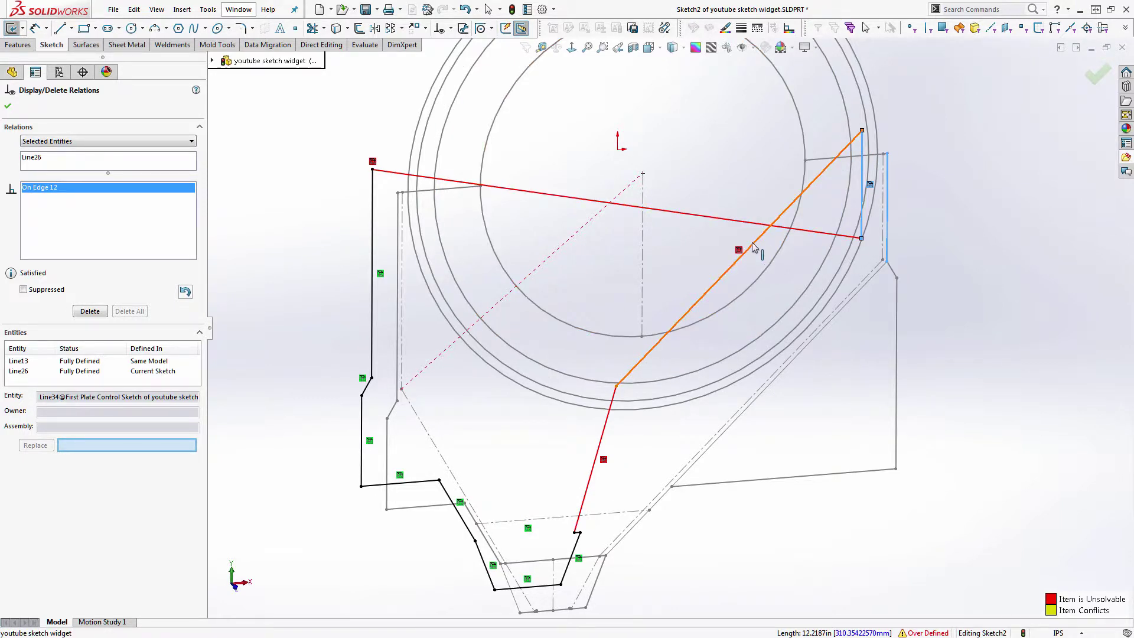
# Step: Clear Line26 from the selection and try to replace Line25's dangling On Edge 11 reference with the control sketch's diagonal Line33
pyautogui.click(101, 158)
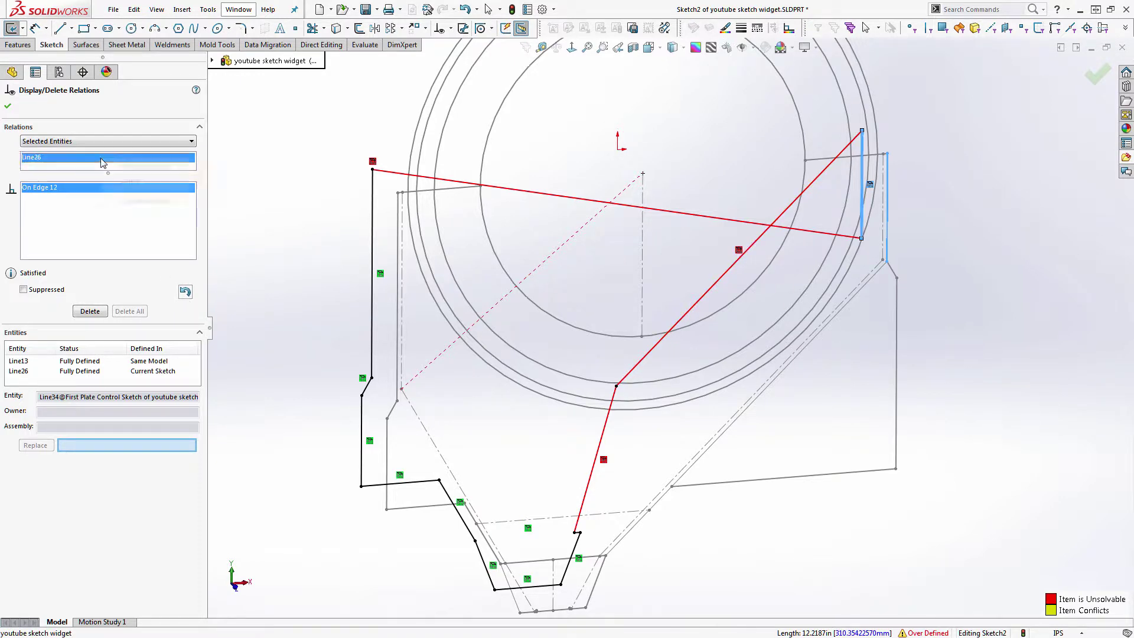
pyautogui.rightClick(102, 162)
pyautogui.click(125, 165)
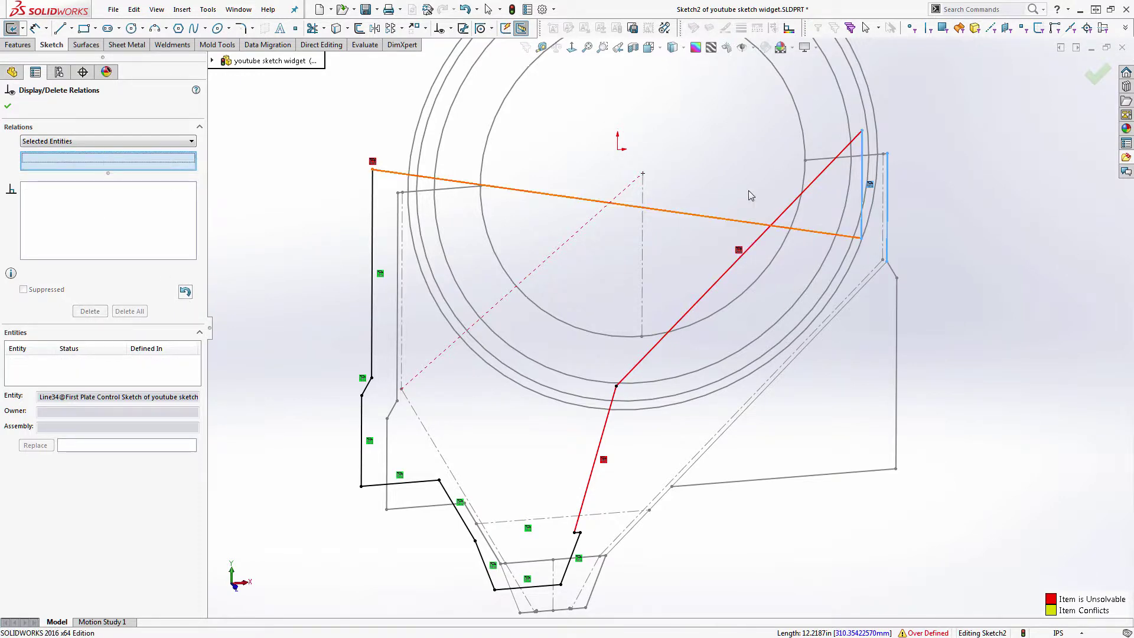
pyautogui.click(756, 247)
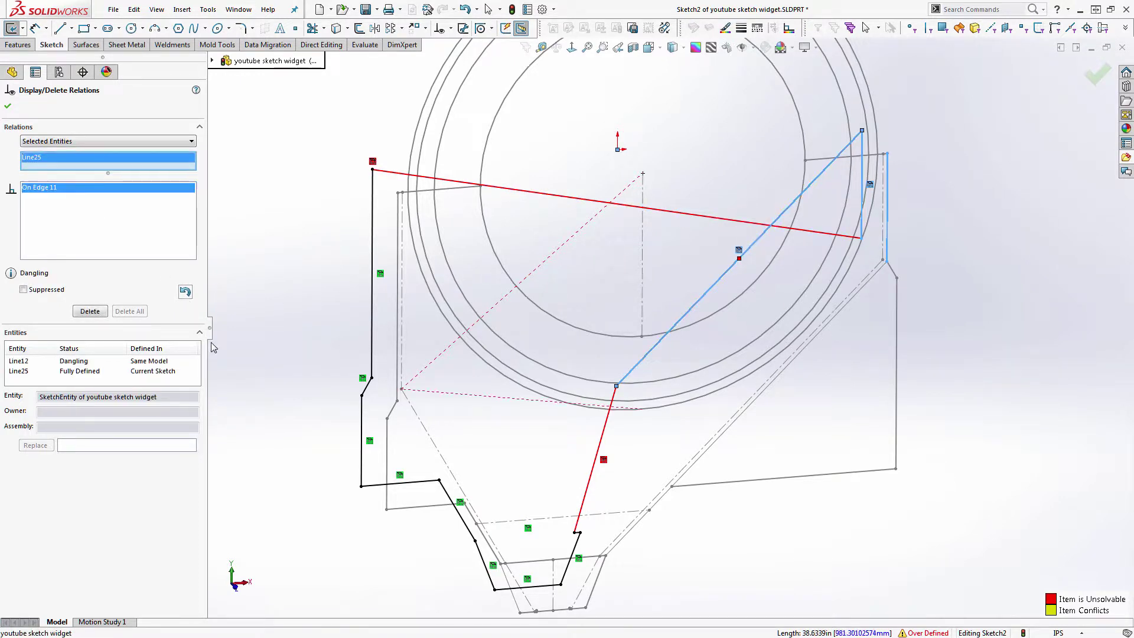
pyautogui.click(79, 445)
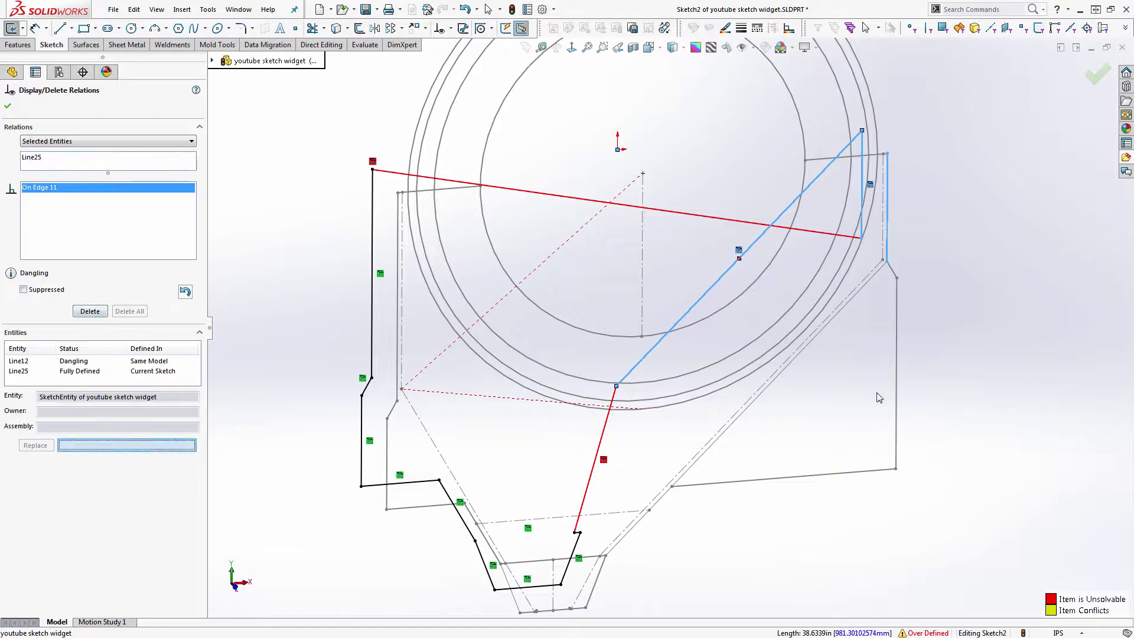
pyautogui.click(784, 375)
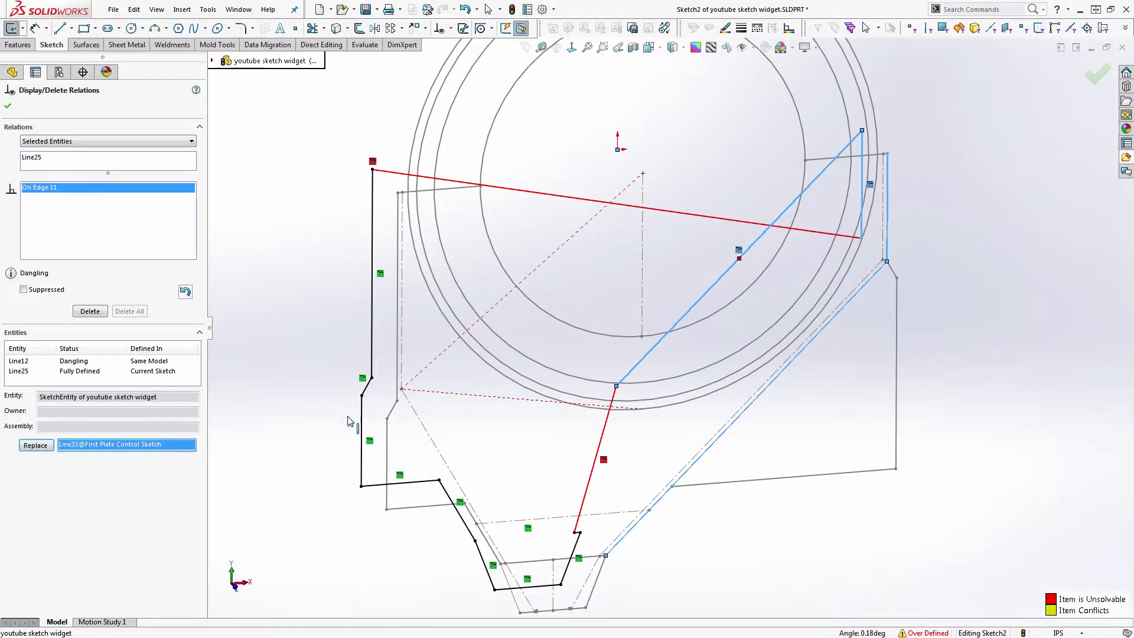
pyautogui.click(36, 446)
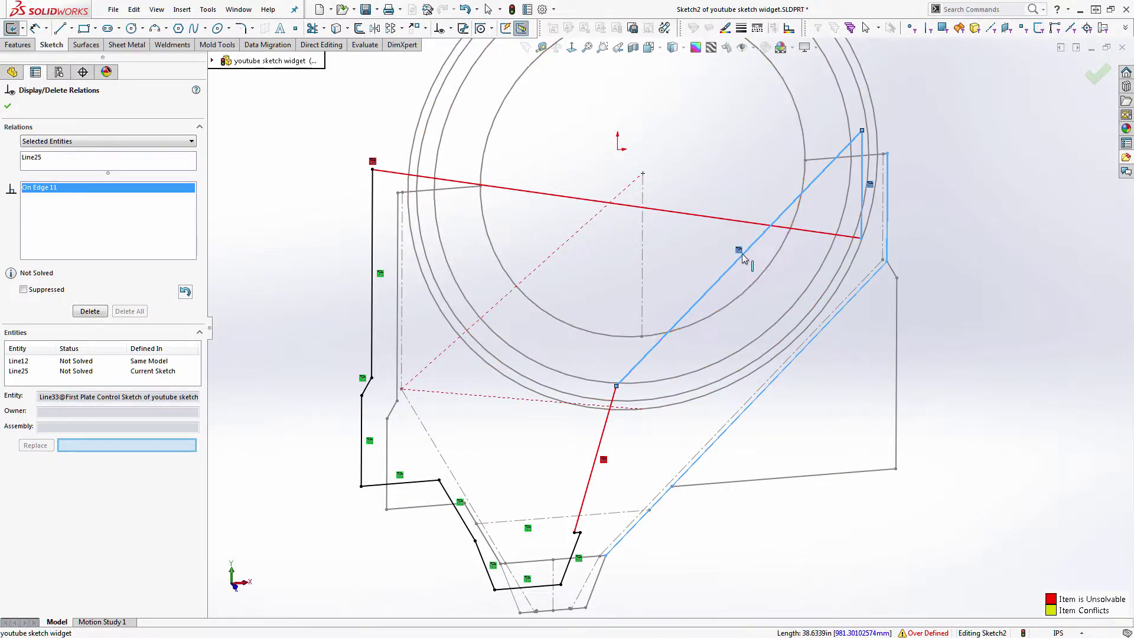
# Step: Filter the relations to Dangling, delete the On Edge 10 relation of Line24, and recheck the dangling relations
pyautogui.click(100, 141)
pyautogui.click(71, 156)
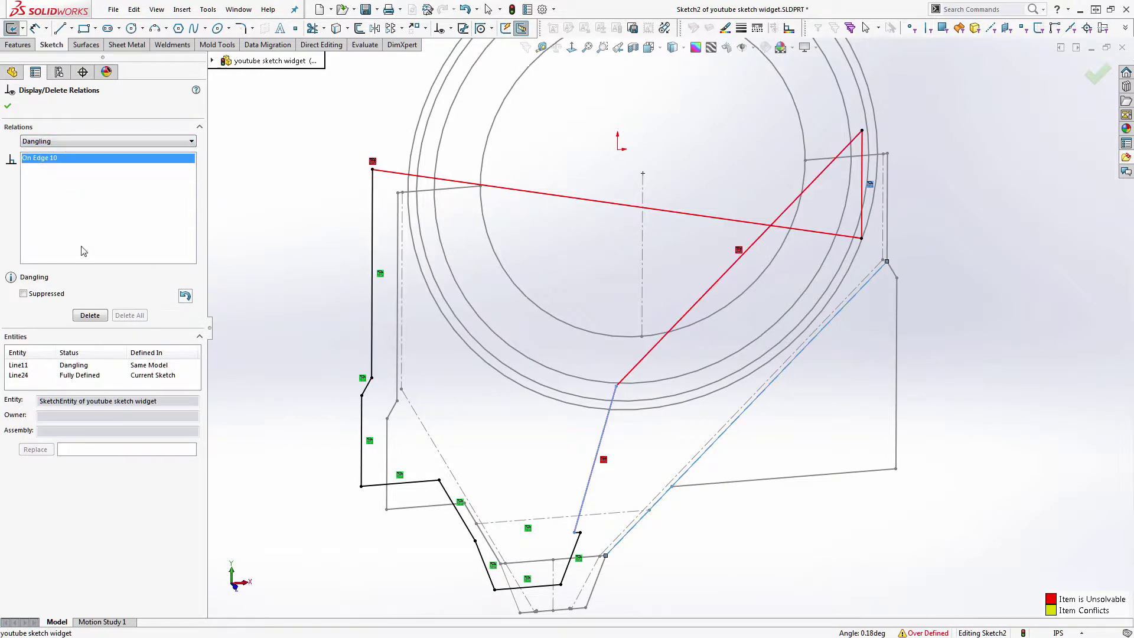
pyautogui.click(90, 315)
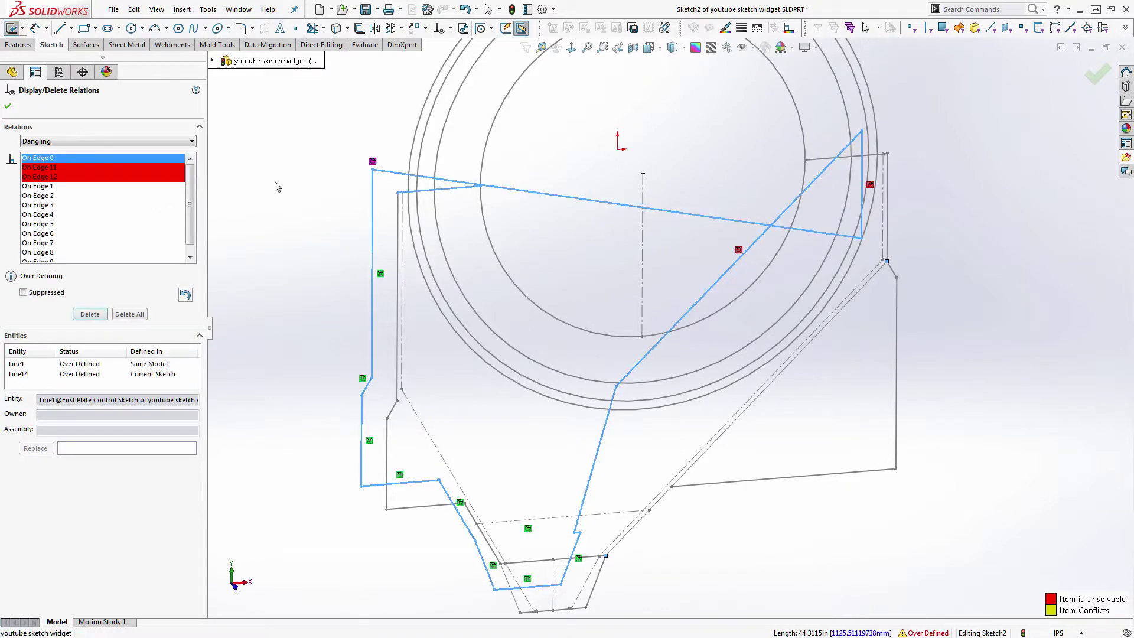
pyautogui.click(59, 143)
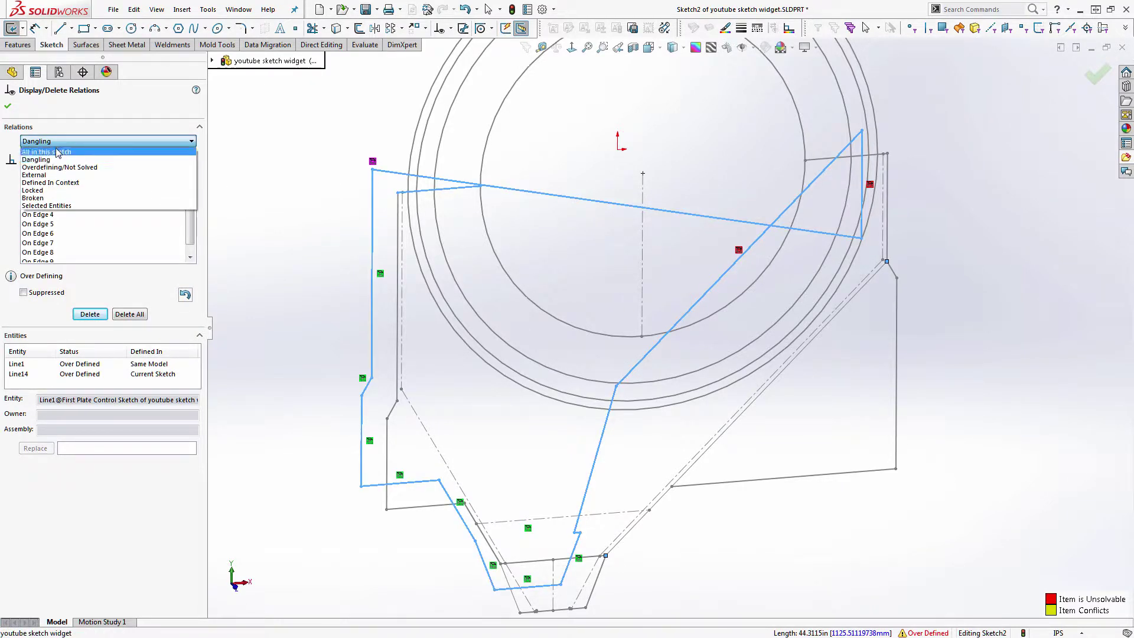
pyautogui.click(56, 157)
pyautogui.click(47, 212)
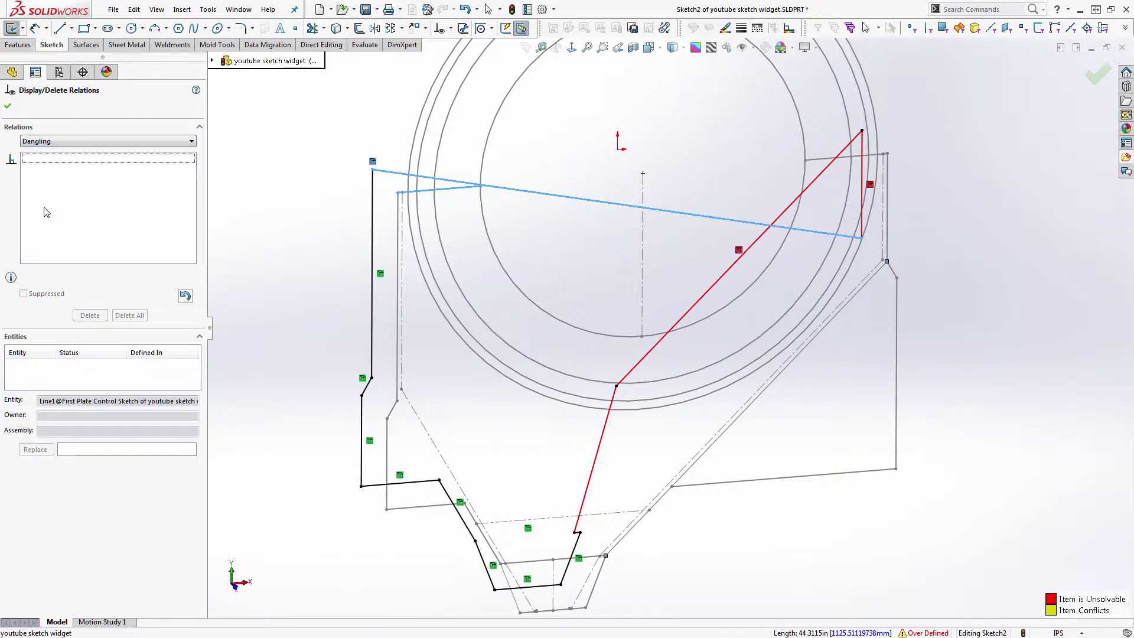
pyautogui.click(334, 205)
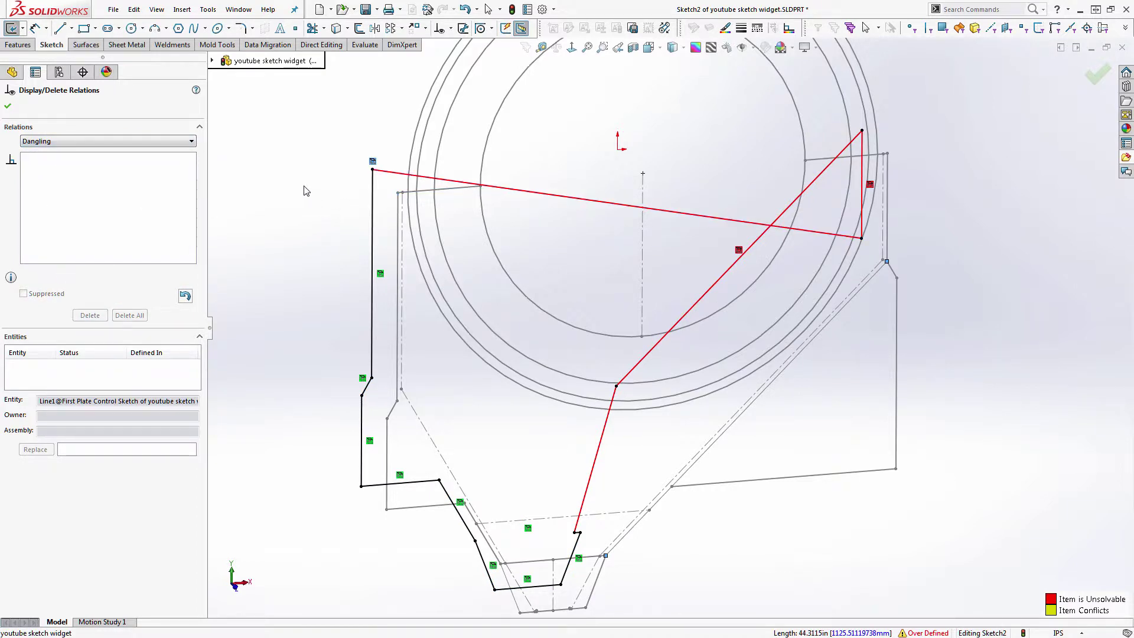
# Step: List all relations in the sketch and delete On Edge 0, On Edge 11 and On Edge 12
pyautogui.click(72, 141)
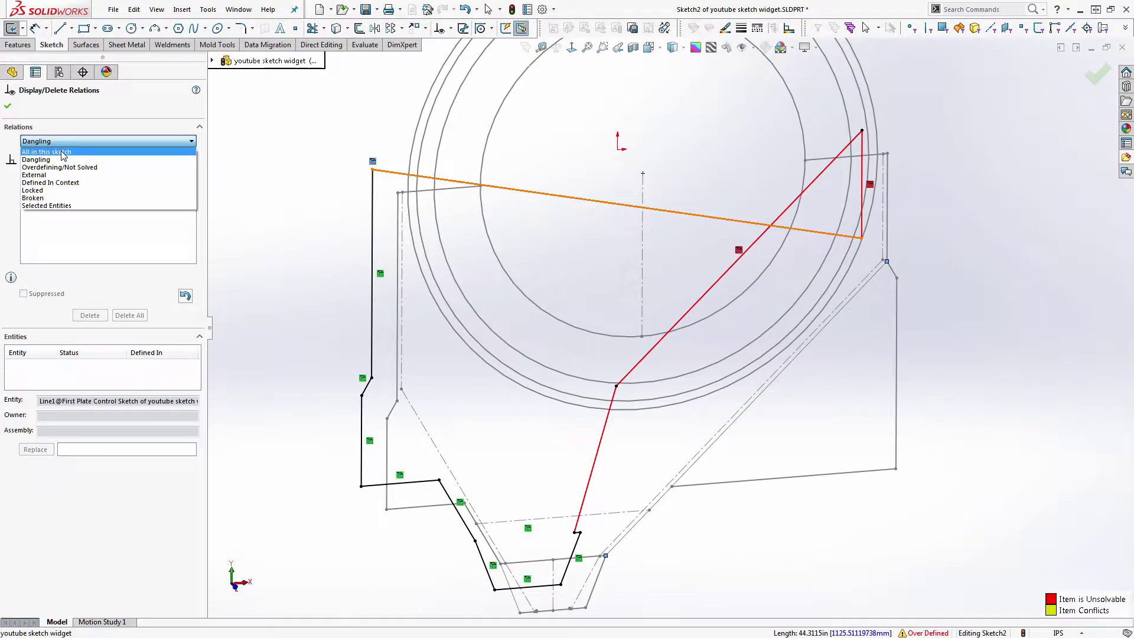
pyautogui.click(63, 152)
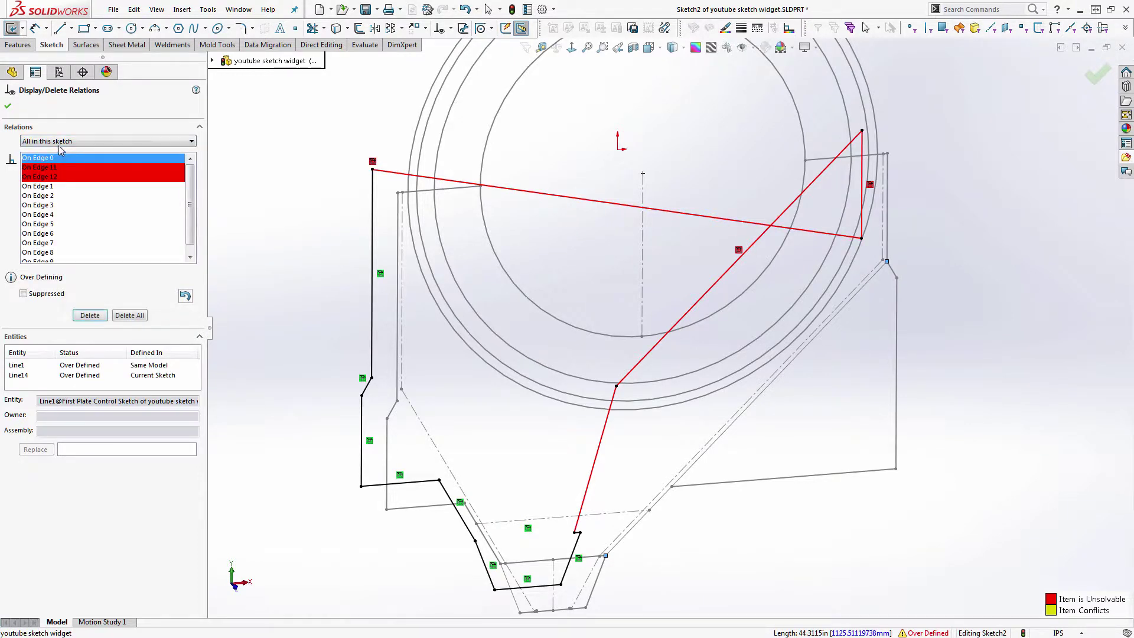
pyautogui.keyDown('shift'); pyautogui.click(59, 176); pyautogui.keyUp('shift')
pyautogui.click(89, 314)
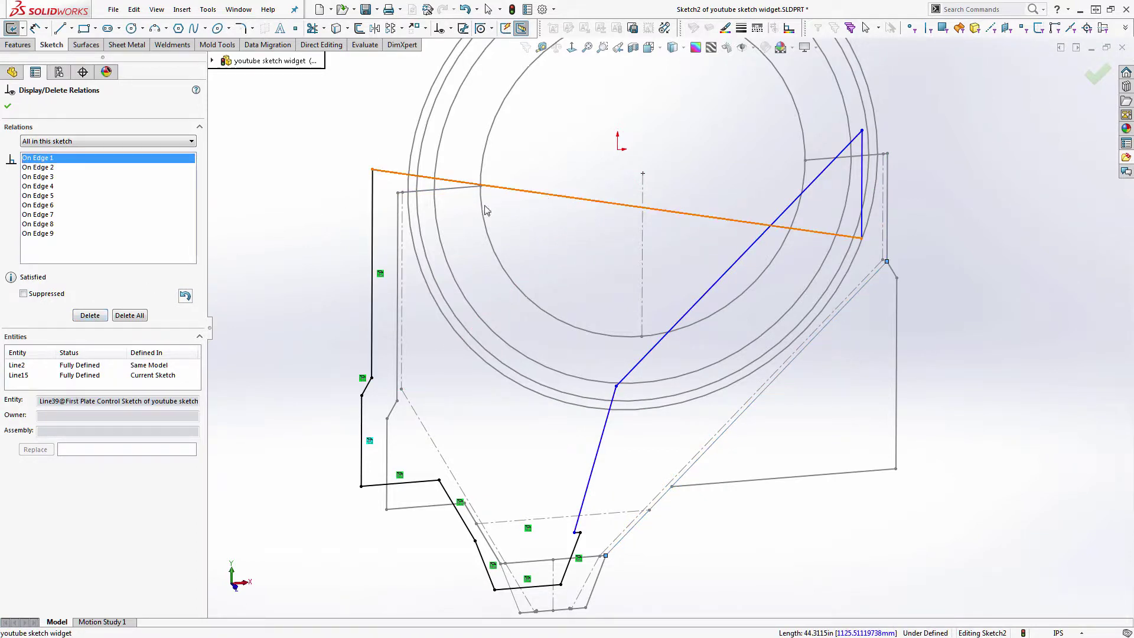
# Step: Close Display/Delete Relations and make Line14 collinear with Line1 of the First Plate Control Sketch
pyautogui.click(545, 194)
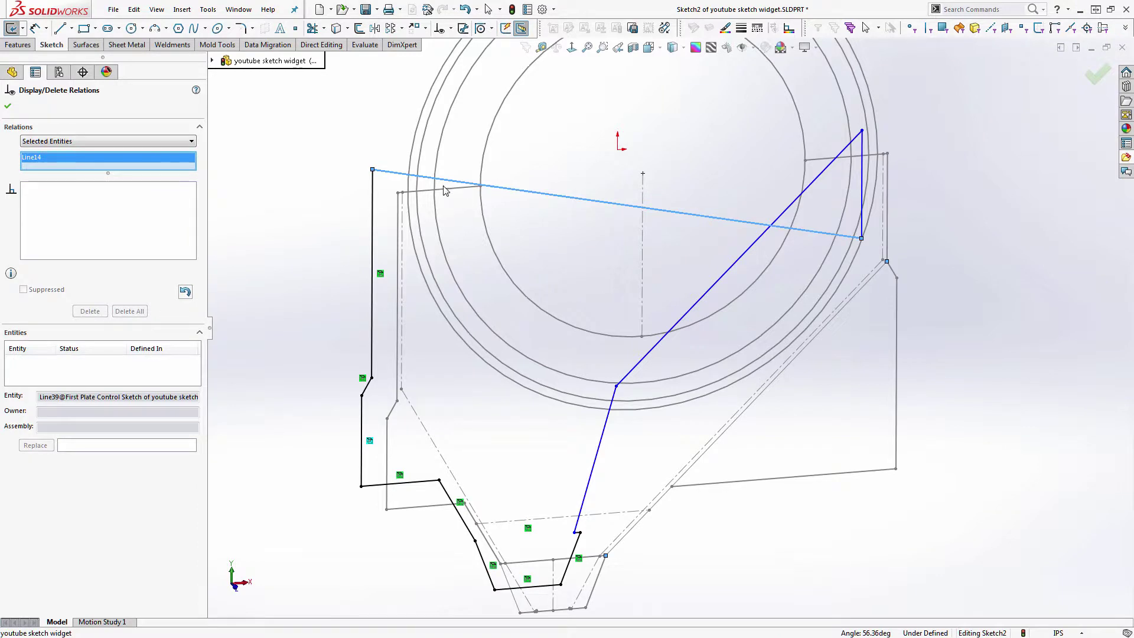
pyautogui.click(8, 107)
pyautogui.click(438, 179)
pyautogui.keyDown('ctrl'); pyautogui.click(435, 192); pyautogui.keyUp('ctrl')
pyautogui.click(13, 295)
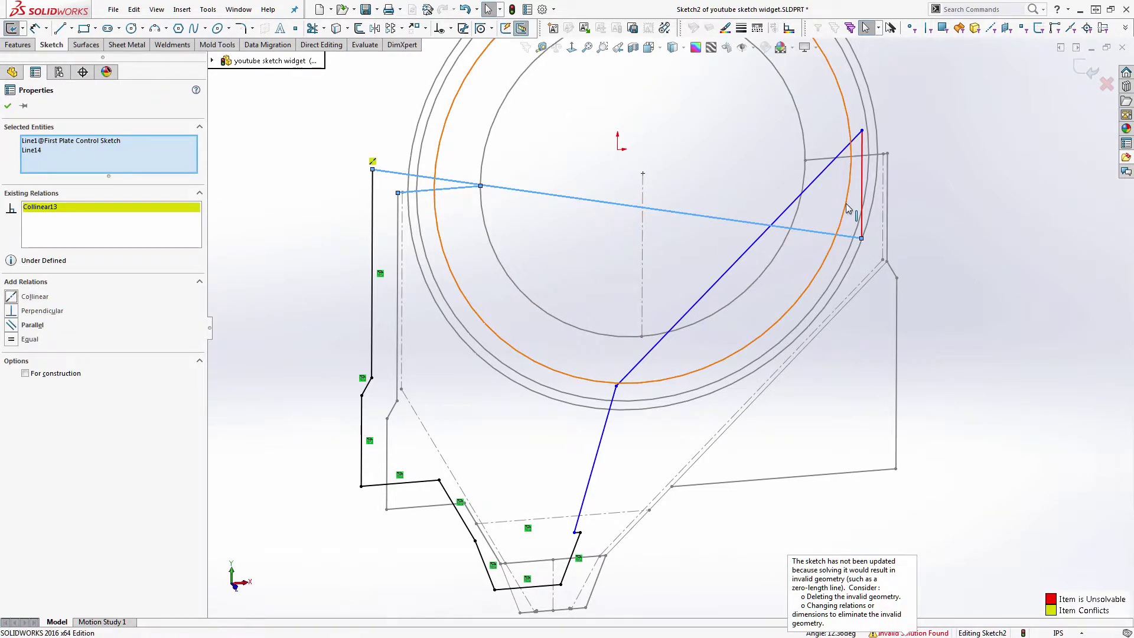
# Step: Move the short vertical Line26 so the sketch can solve, and make it collinear with Line34 of the control sketch
pyautogui.click(862, 194)
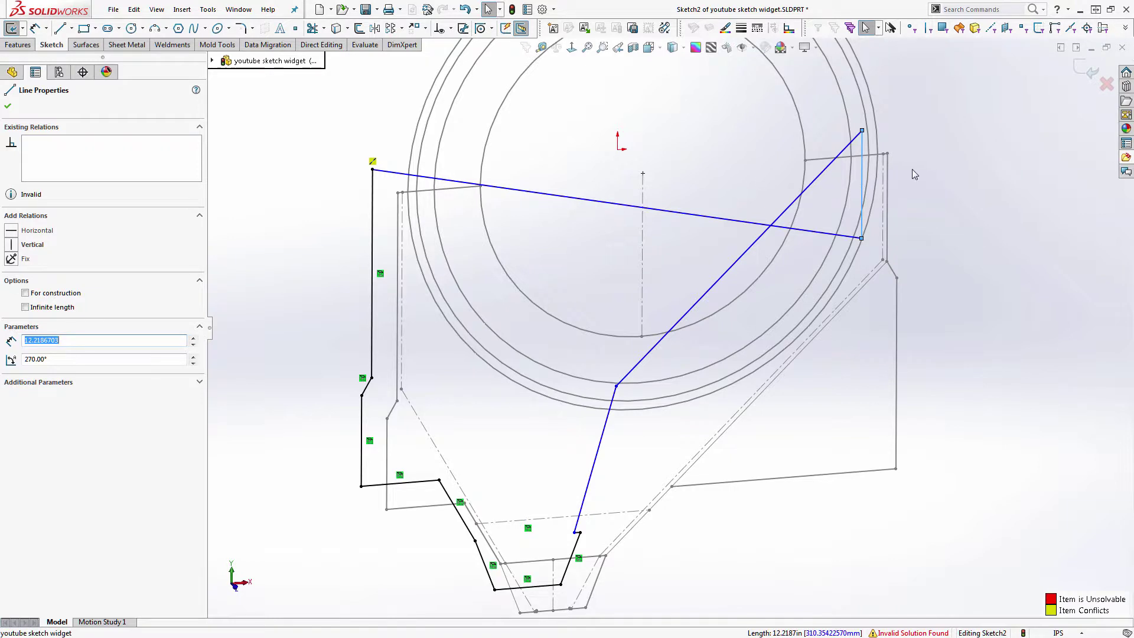
pyautogui.moveTo(864, 149); pyautogui.dragTo(822, 163)
pyautogui.keyDown('ctrl'); pyautogui.click(888, 178); pyautogui.keyUp('ctrl')
pyautogui.click(931, 126)
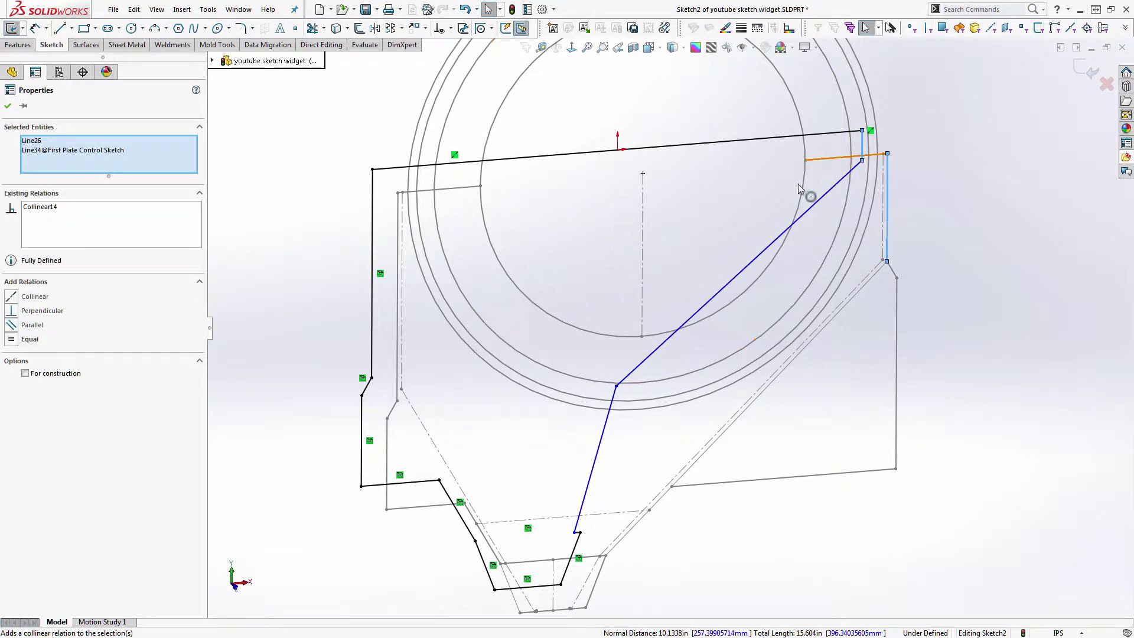
# Step: Make the diagonal Line25 collinear with the control sketch's diagonal Line33
pyautogui.click(815, 203)
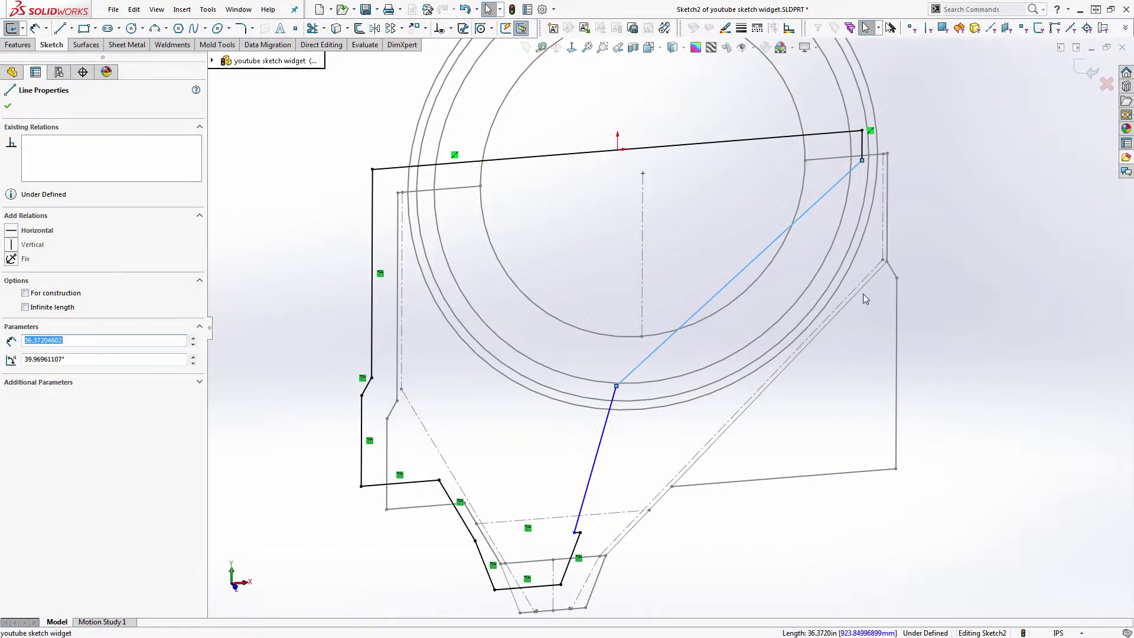
pyautogui.keyDown('ctrl'); pyautogui.click(859, 293); pyautogui.keyUp('ctrl')
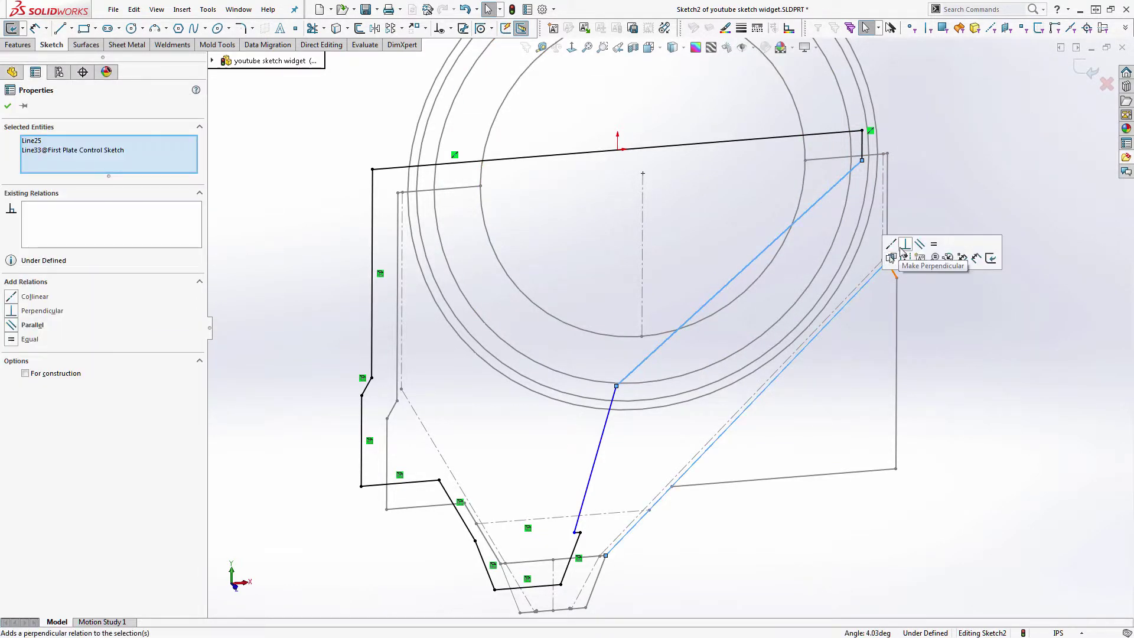
pyautogui.click(891, 247)
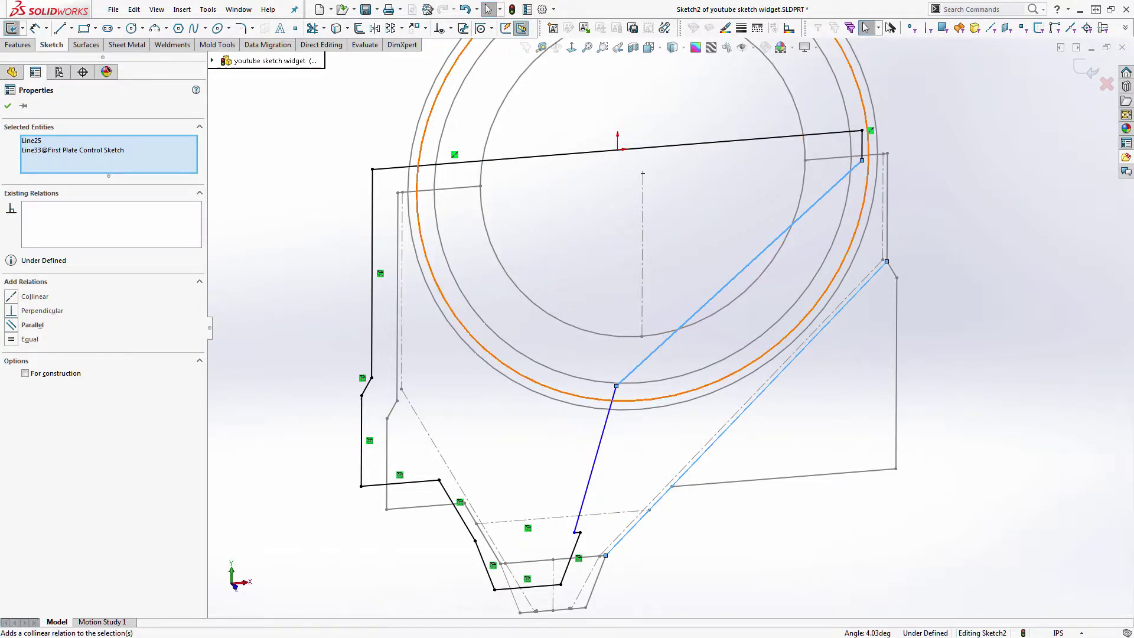
pyautogui.click(11, 297)
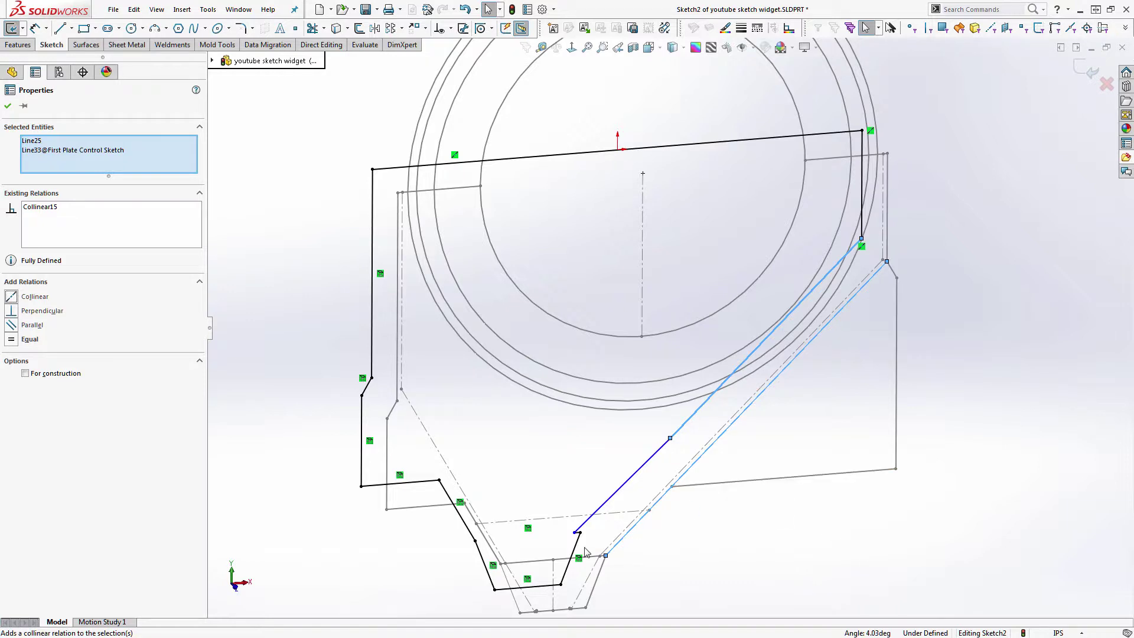
# Step: Try to replace the reference of short Line23's On Edge 9 relation with Line41 of the First Plate Control Sketch
pyautogui.scroll(-2, 592, 546)
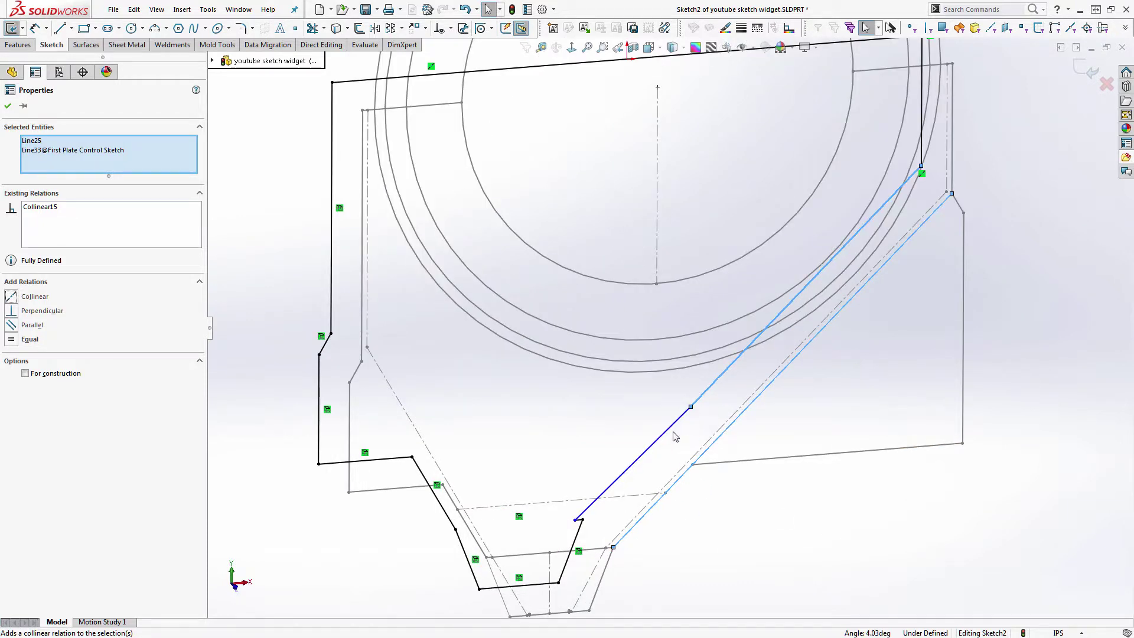
pyautogui.moveTo(657, 462)
pyautogui.mouseDown(button='middle')
pyautogui.moveTo(635, 435)
pyautogui.moveTo(661, 462)
pyautogui.mouseUp(button='middle')
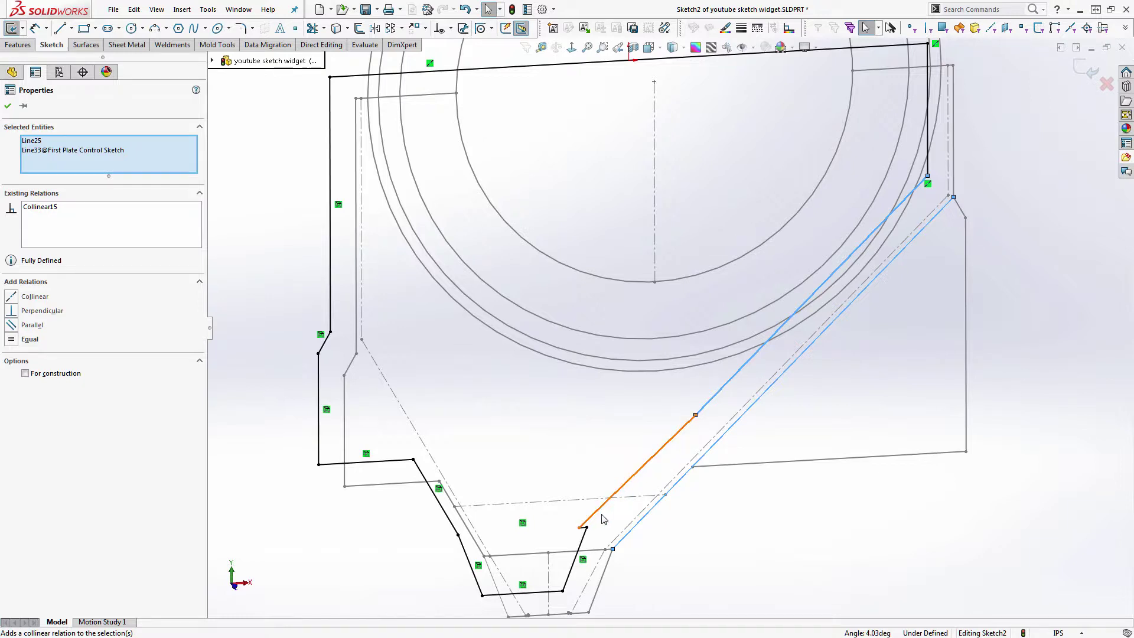
pyautogui.scroll(-2, 592, 543)
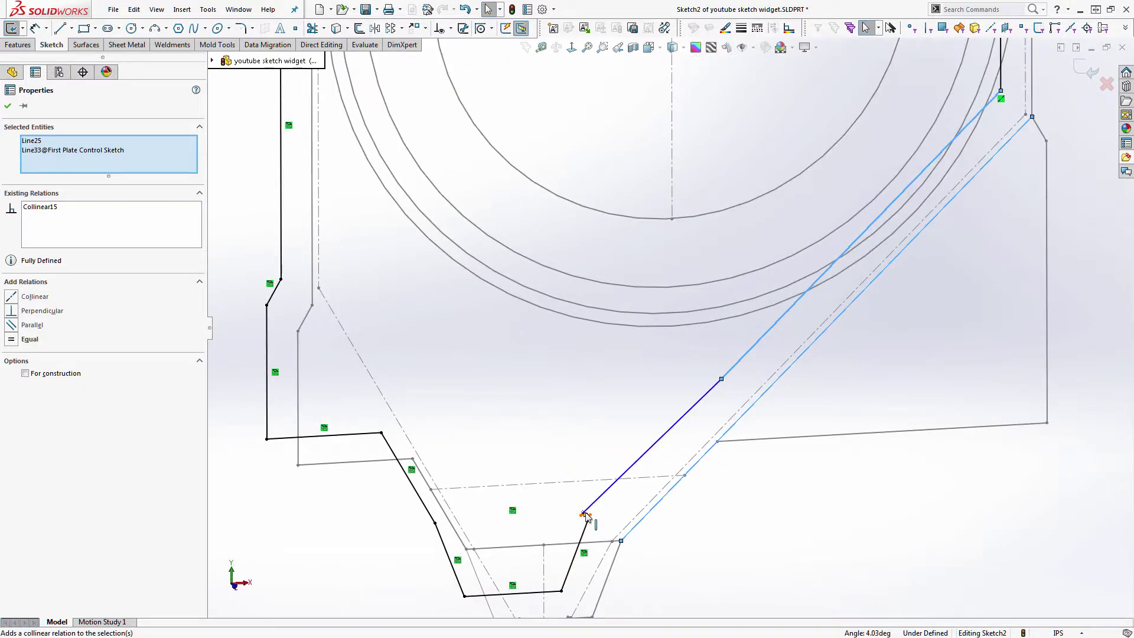
pyautogui.click(589, 517)
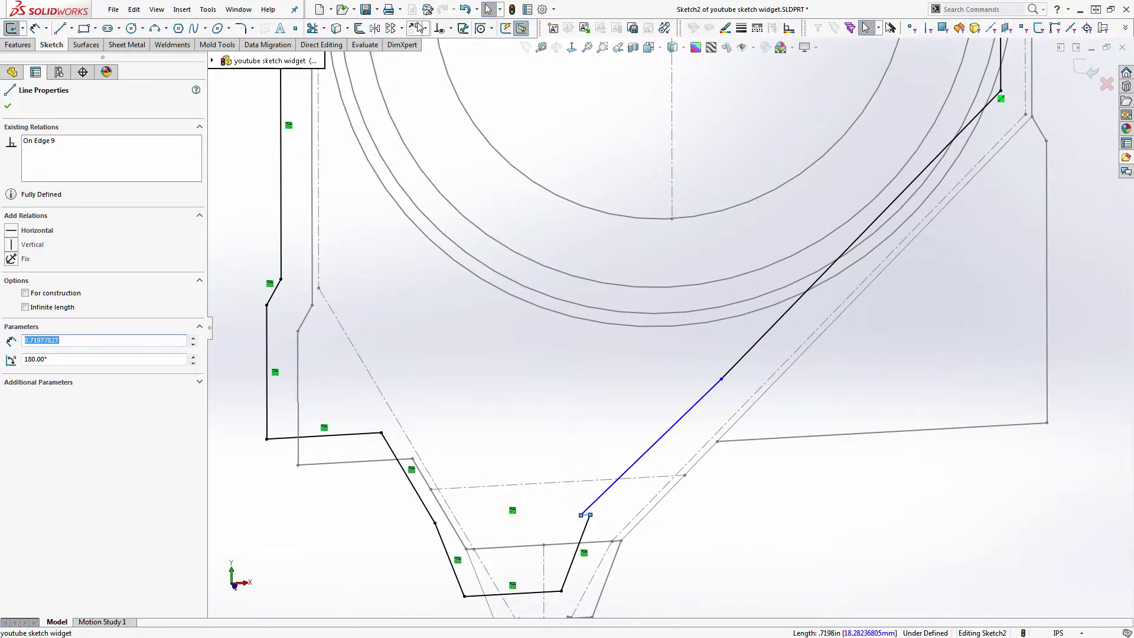
pyautogui.click(454, 29)
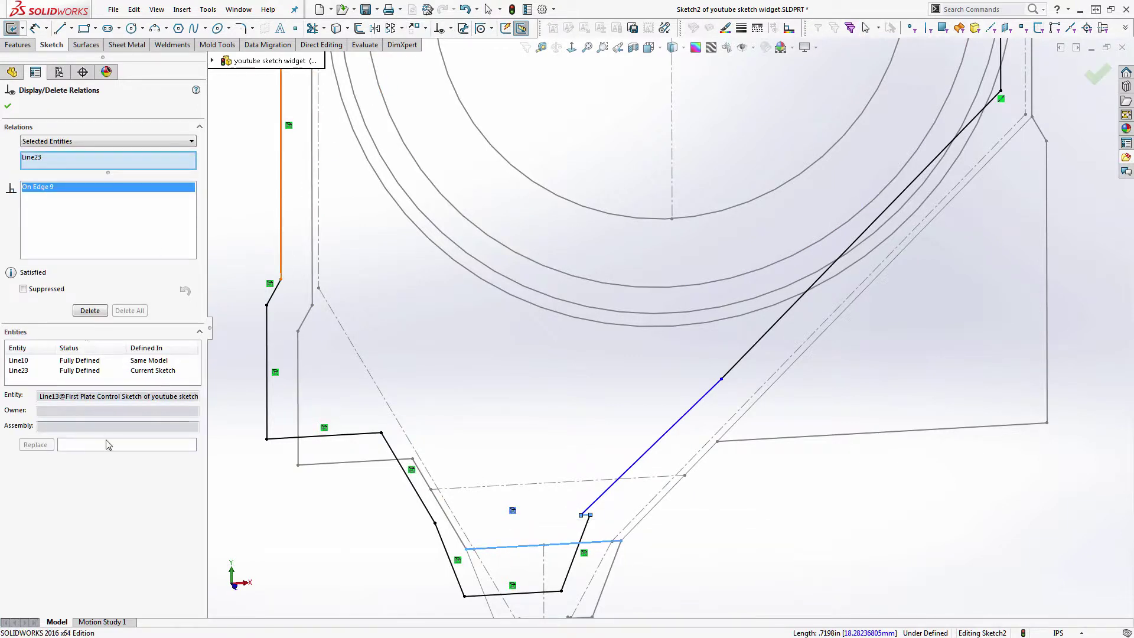
pyautogui.click(106, 447)
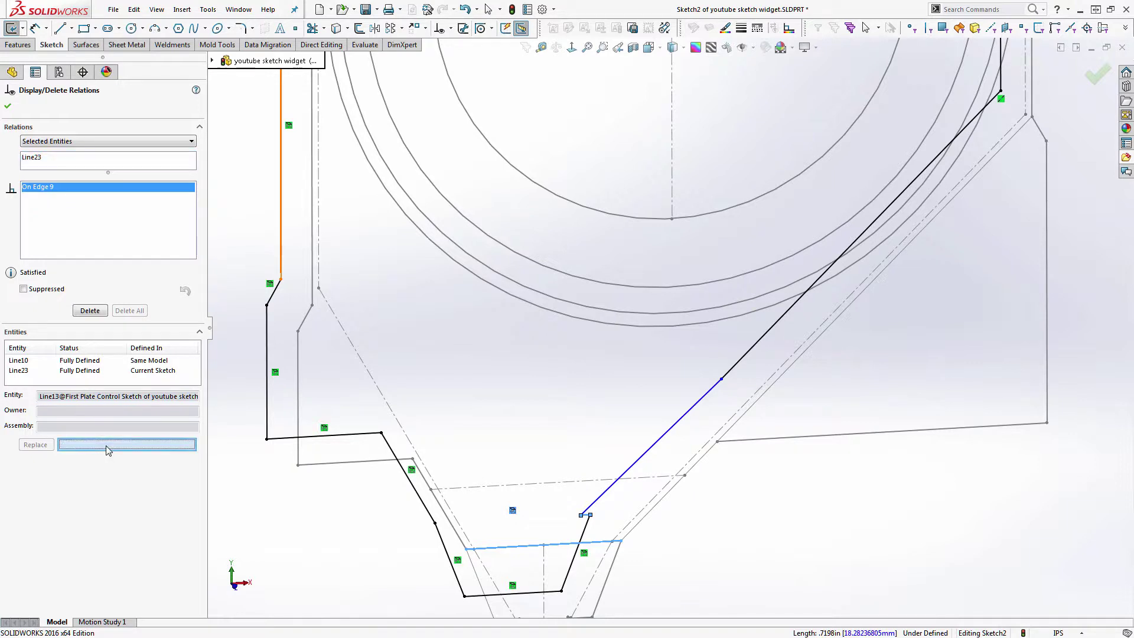
pyautogui.click(748, 444)
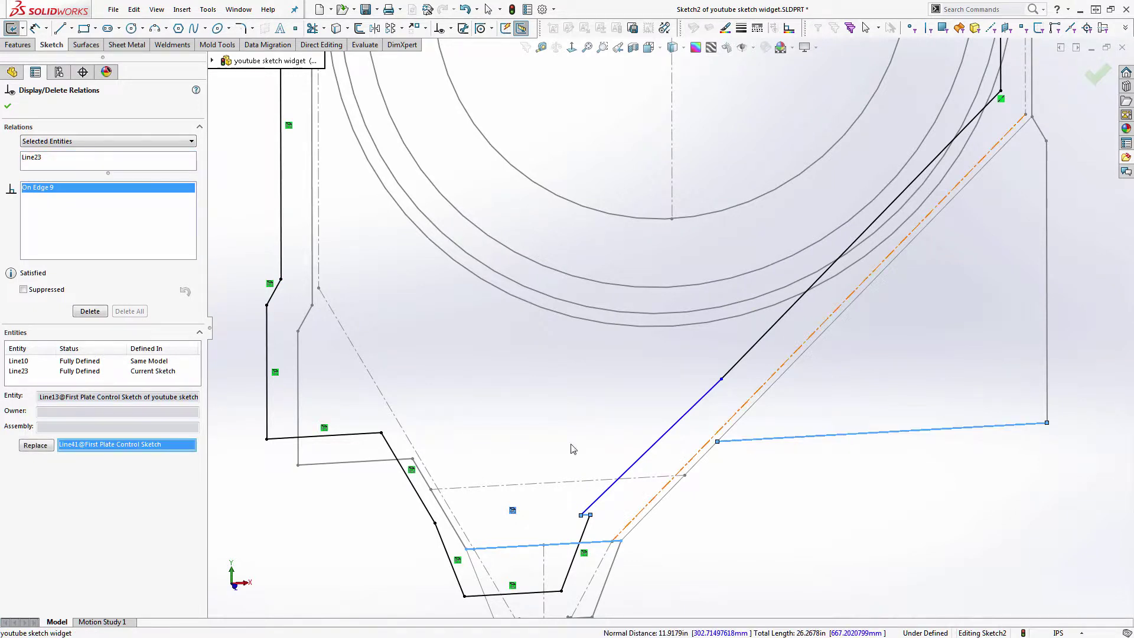
pyautogui.click(43, 447)
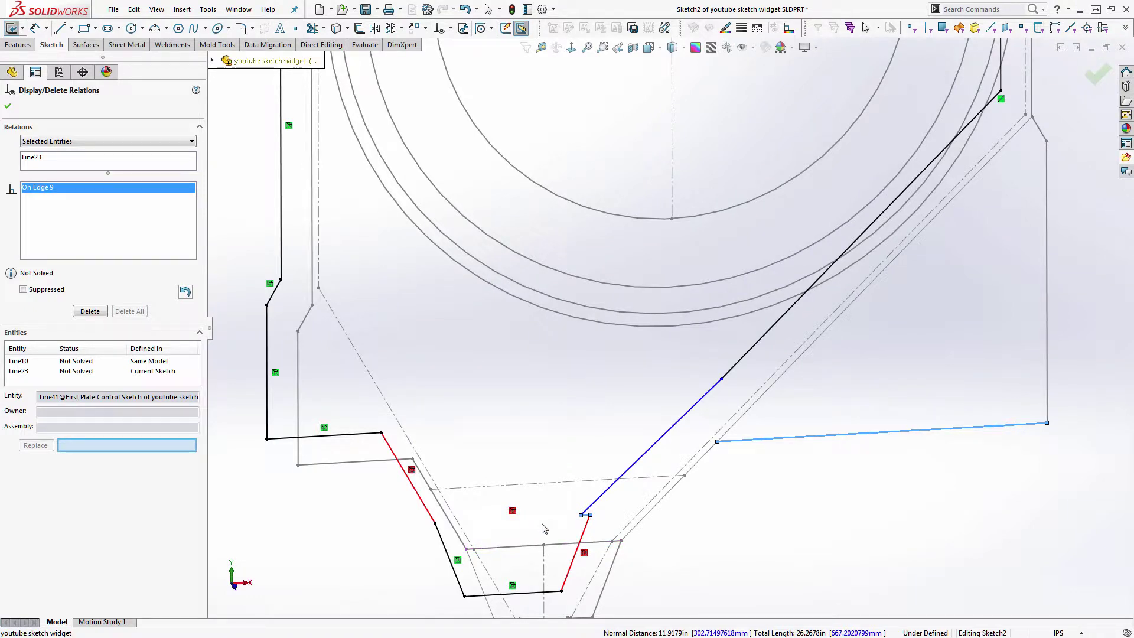
pyautogui.press('Return')
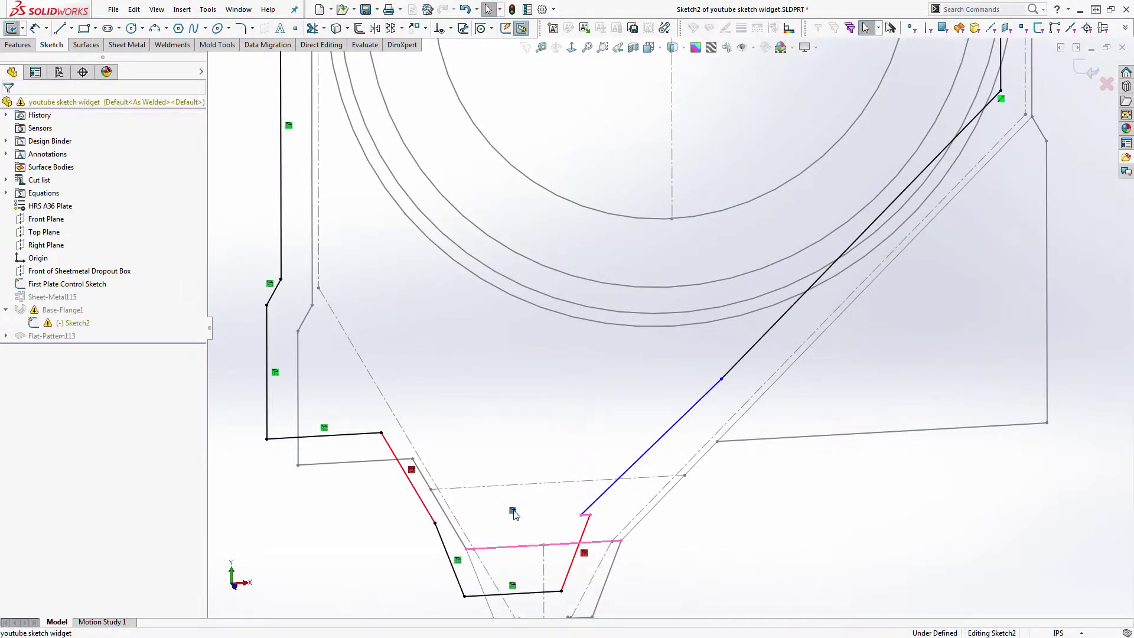
# Step: Delete Line23's On Edge 9 relation and make Line23 collinear with Line41 of the control sketch, moving its endpoint up so the sketch can solve
pyautogui.click(585, 515)
pyautogui.keyDown('ctrl'); pyautogui.click(744, 443); pyautogui.keyUp('ctrl')
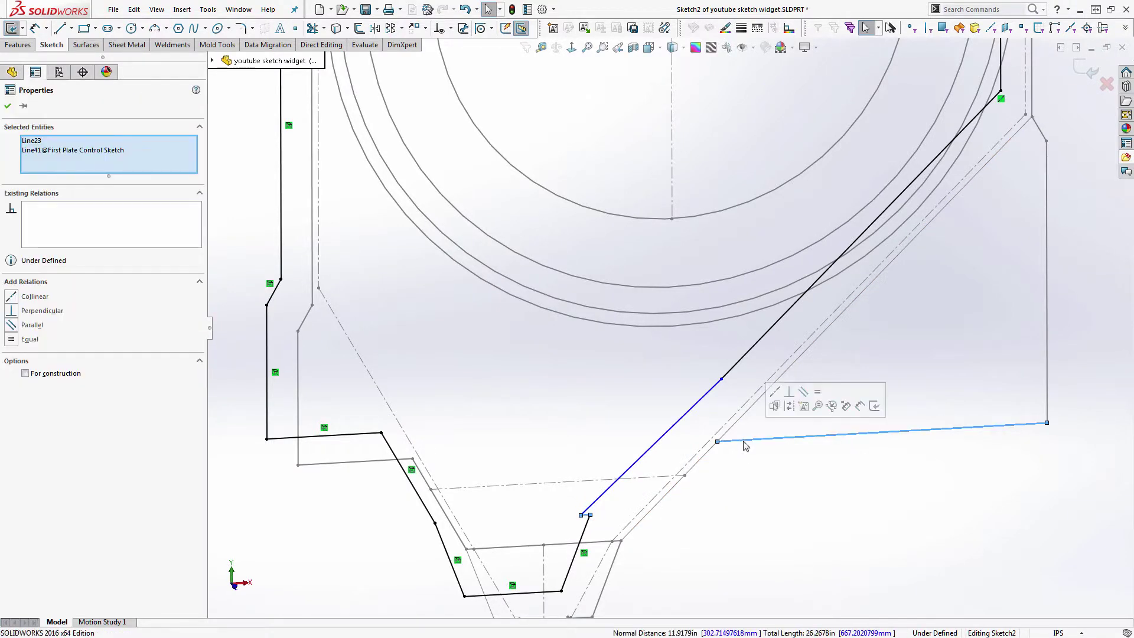
pyautogui.click(772, 392)
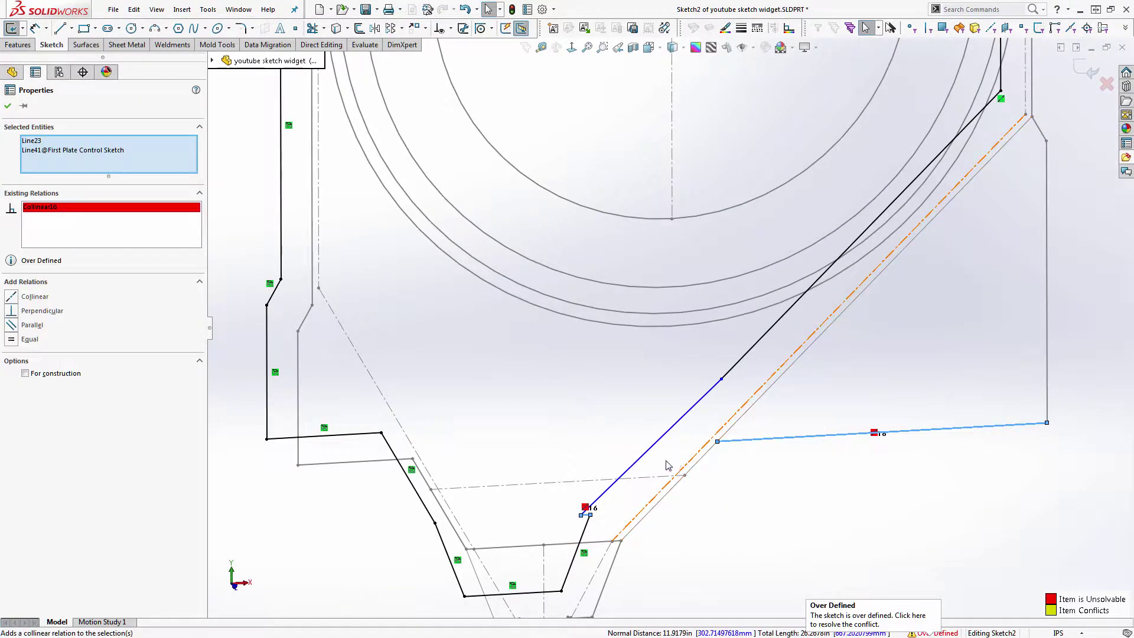
pyautogui.moveTo(589, 519); pyautogui.dragTo(696, 438)
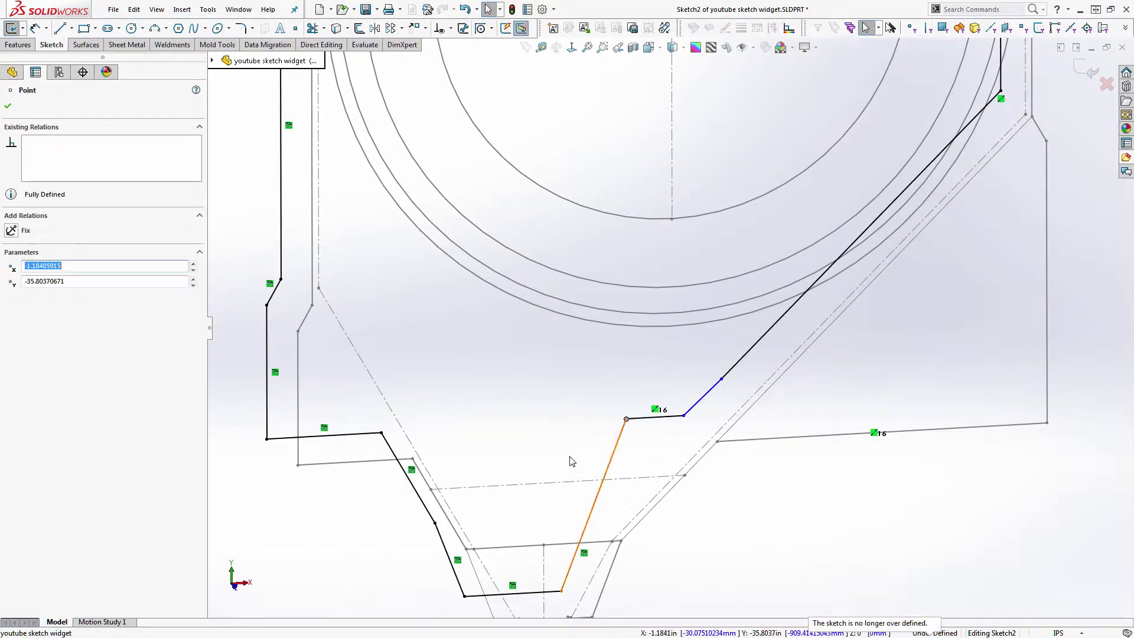
pyautogui.click(544, 446)
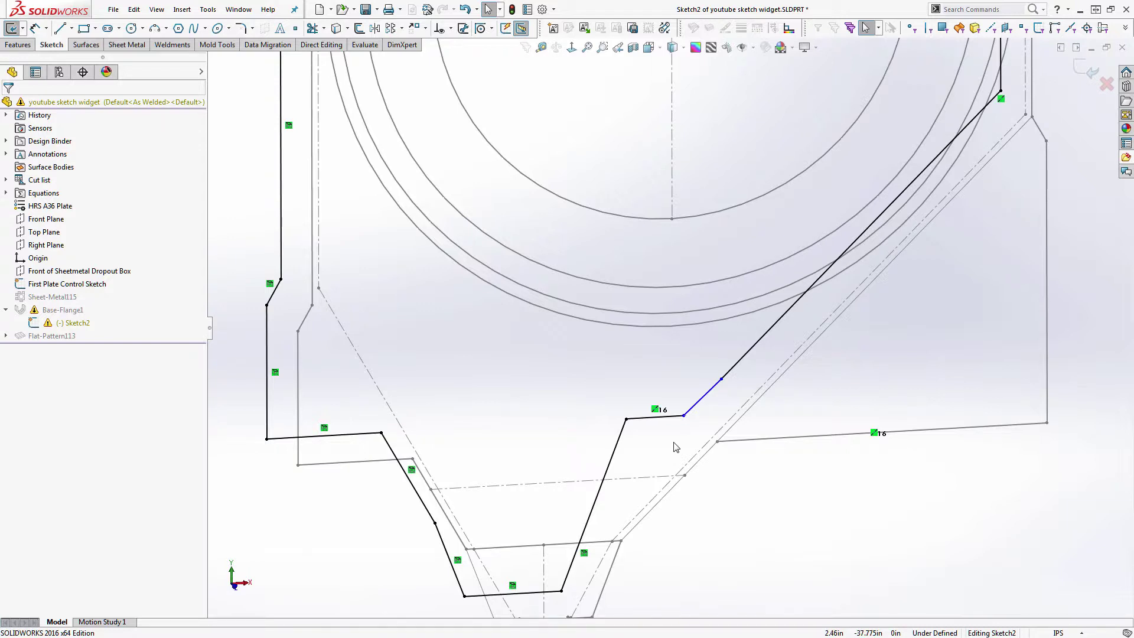
# Step: Make the short diagonal Line24 collinear with Line25 and delete their shared point to merge them into a single line
pyautogui.click(708, 396)
pyautogui.press('Escape')
pyautogui.click(721, 380)
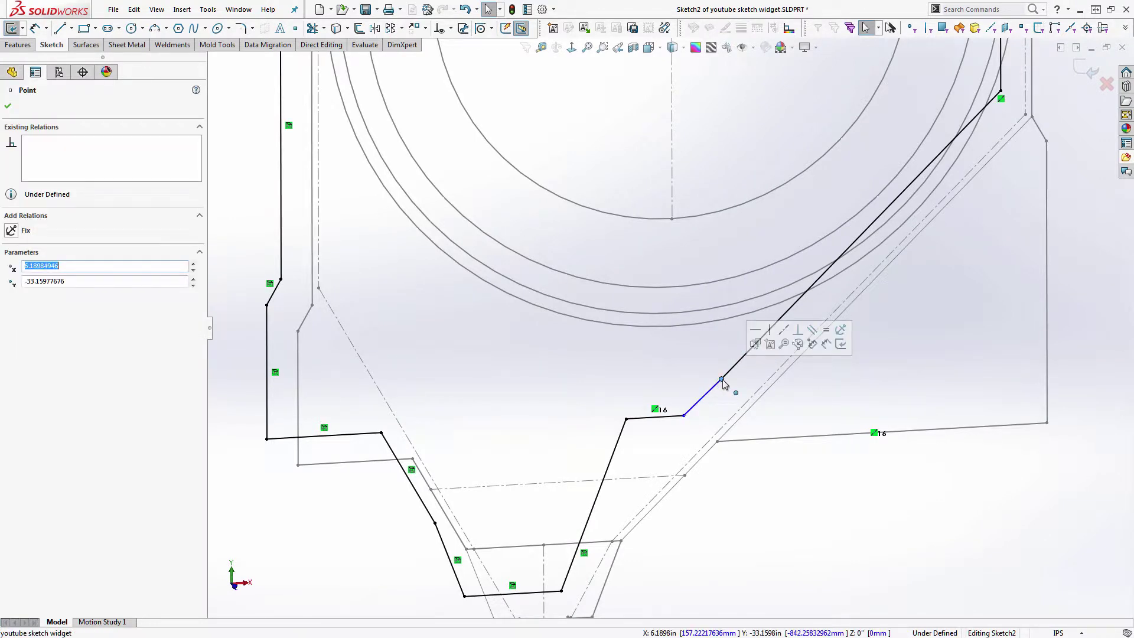
pyautogui.click(715, 385)
pyautogui.keyDown('ctrl'); pyautogui.click(746, 356); pyautogui.keyUp('ctrl')
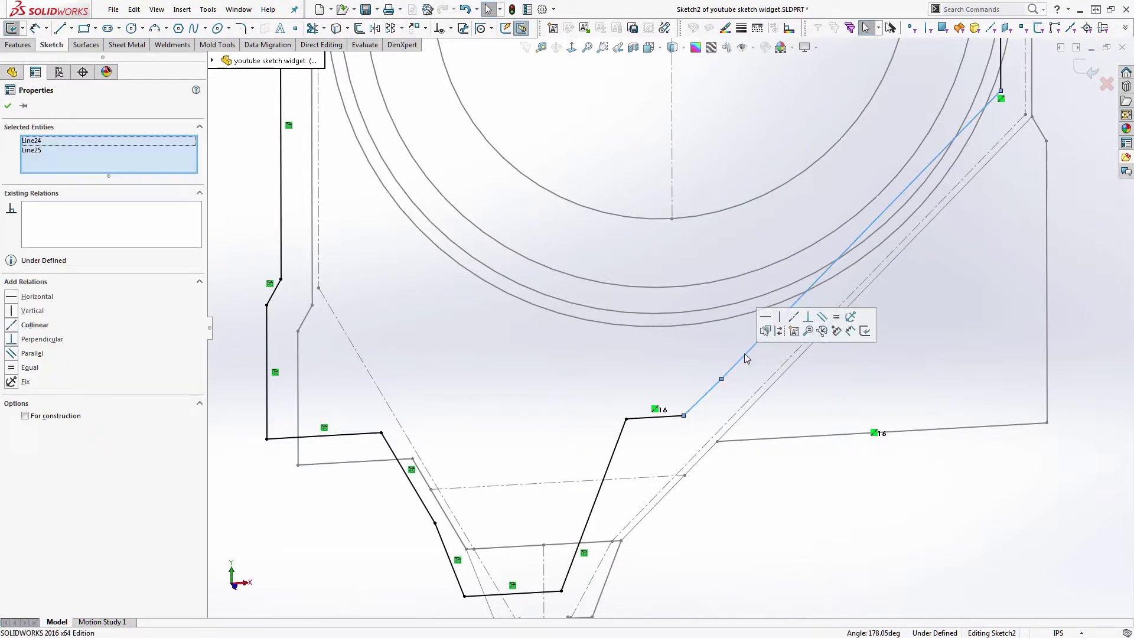
pyautogui.click(794, 316)
pyautogui.press('Escape')
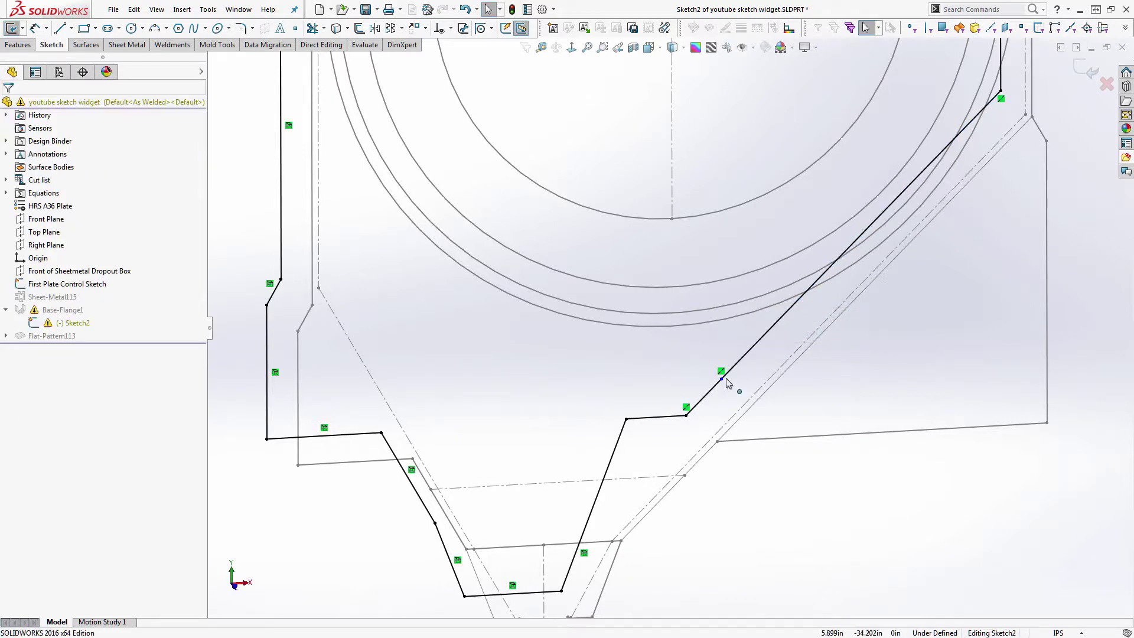
pyautogui.click(721, 380)
pyautogui.press('Delete')
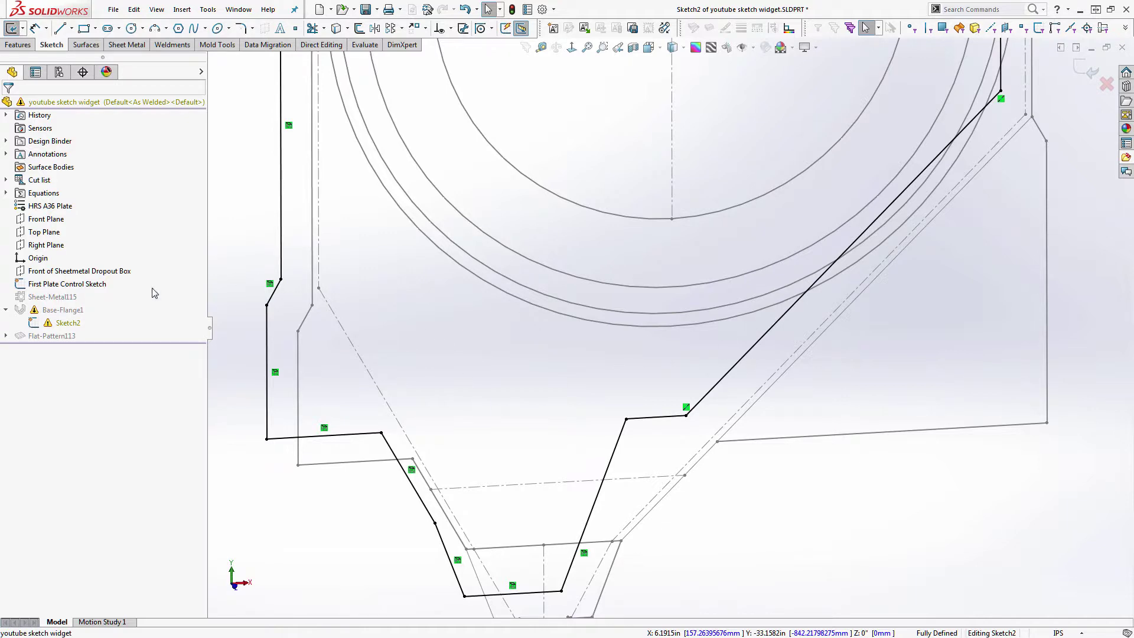
# Step: Hide the First Plate Control Sketch and exit Sketch2 to rebuild the base flange
pyautogui.rightClick(92, 291)
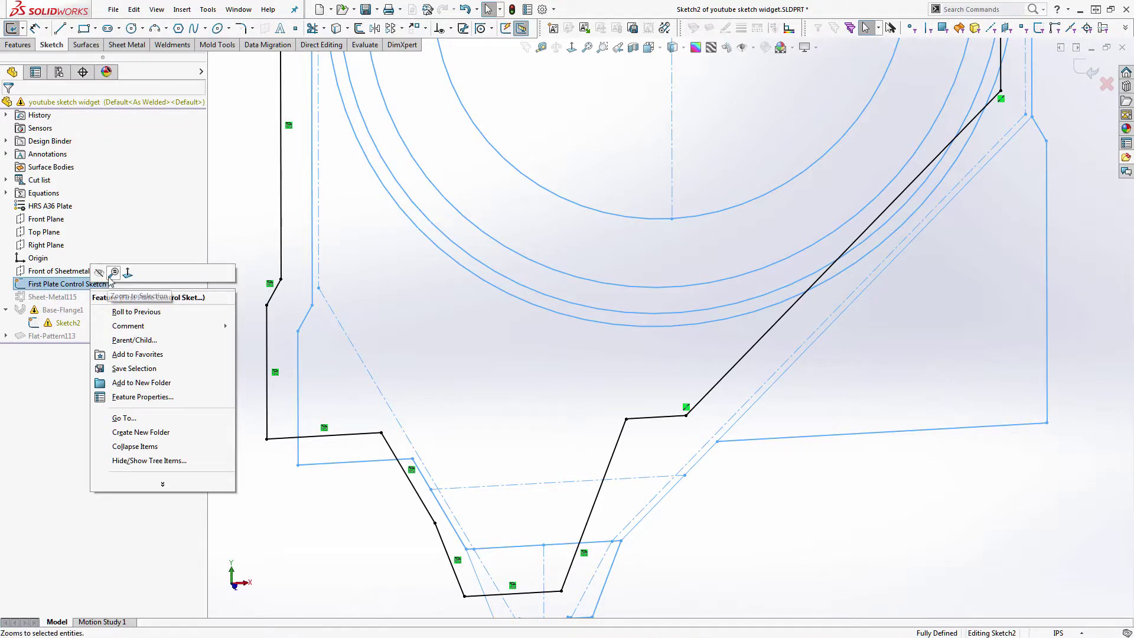
pyautogui.click(107, 278)
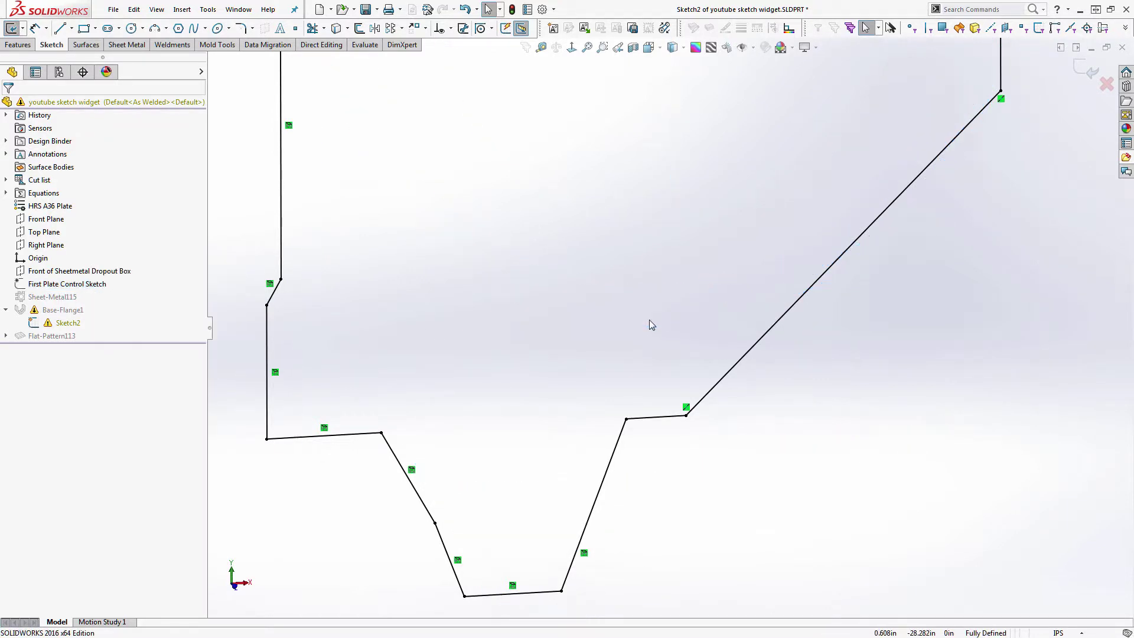
pyautogui.click(826, 278)
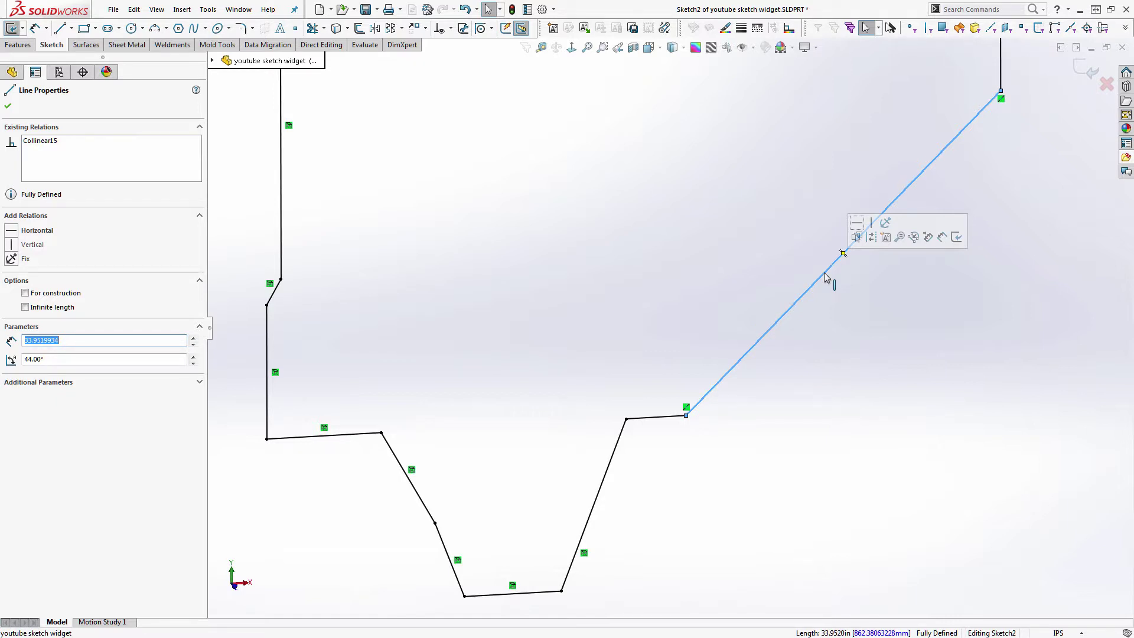
pyautogui.click(1092, 70)
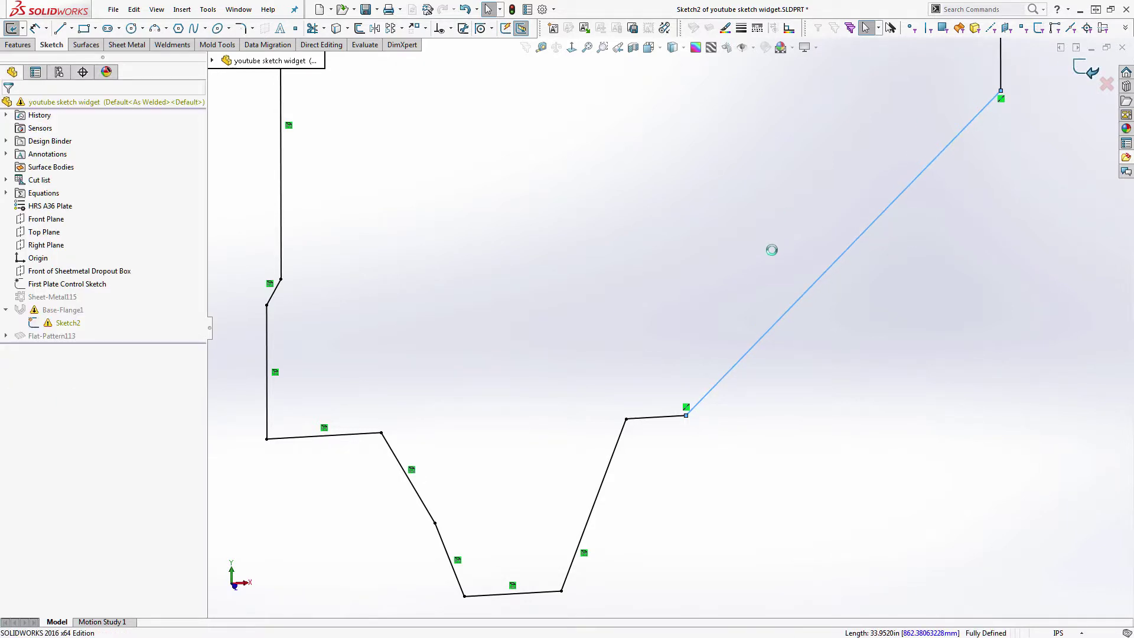
pyautogui.scroll(3, 767, 279)
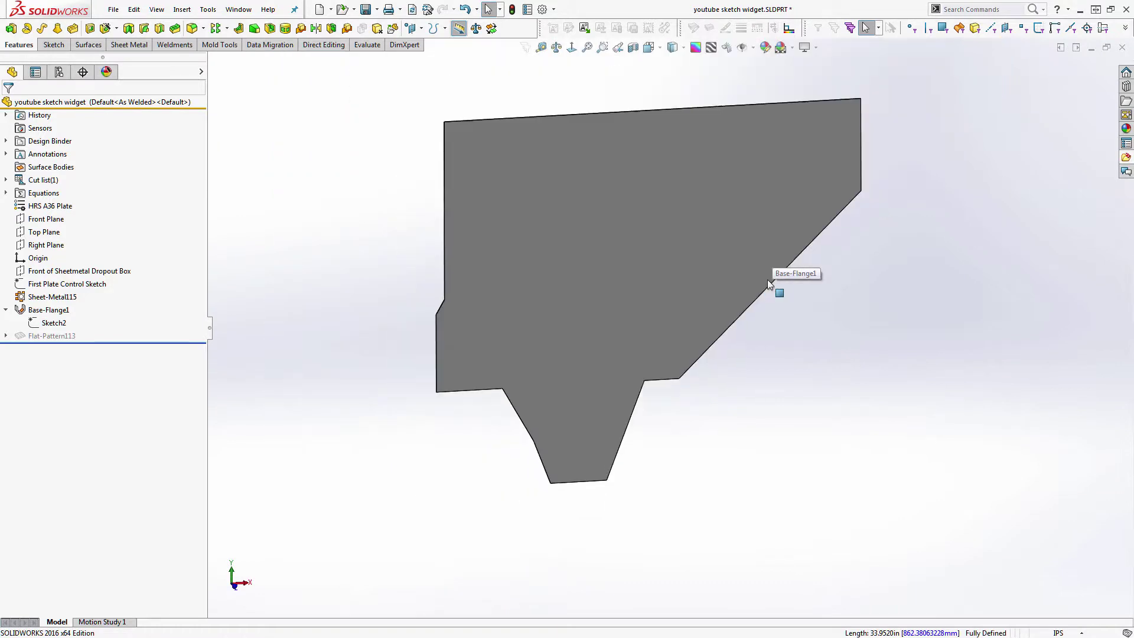
pyautogui.scroll(-2, 710, 183)
pyautogui.scroll(1, 751, 253)
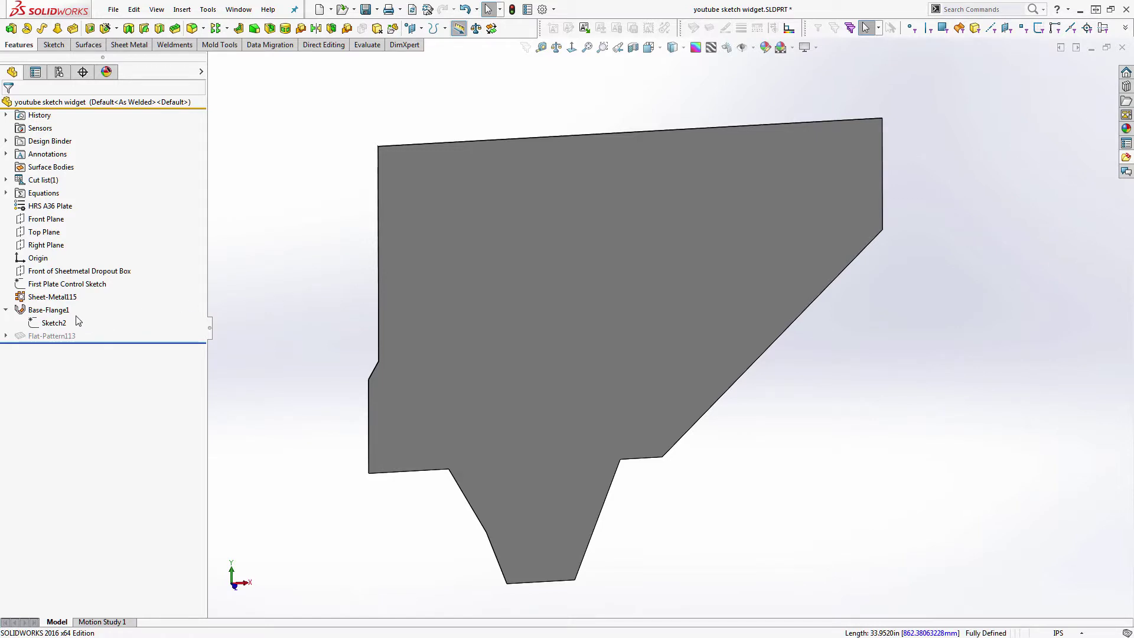
# Step: Edit Sketch2 again and delete all relations in the sketch
pyautogui.click(55, 321)
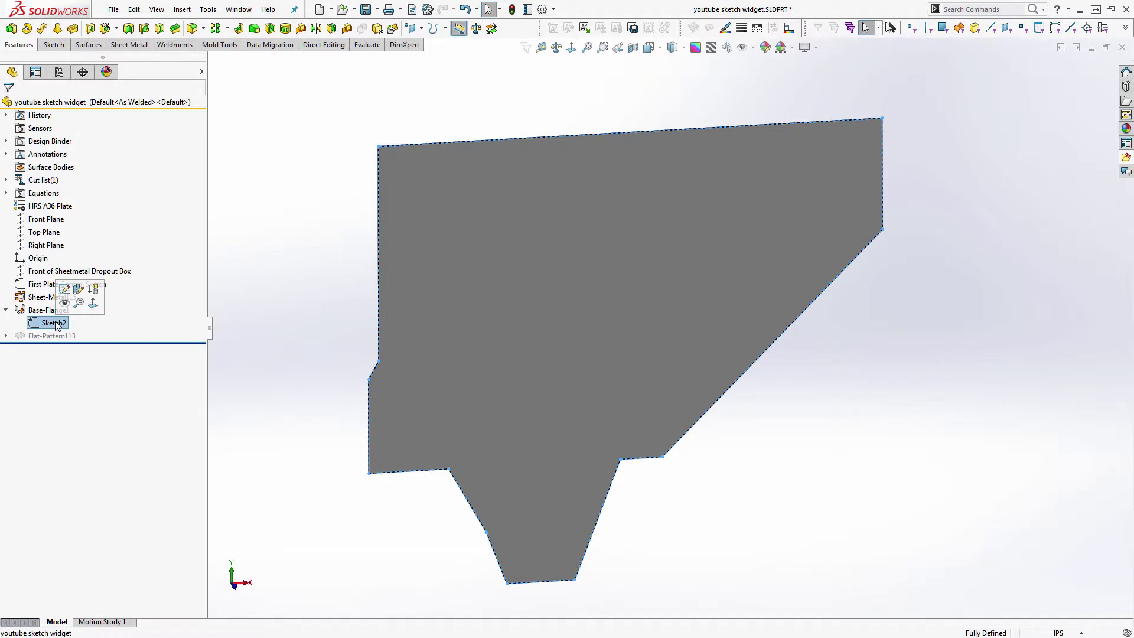
pyautogui.click(65, 288)
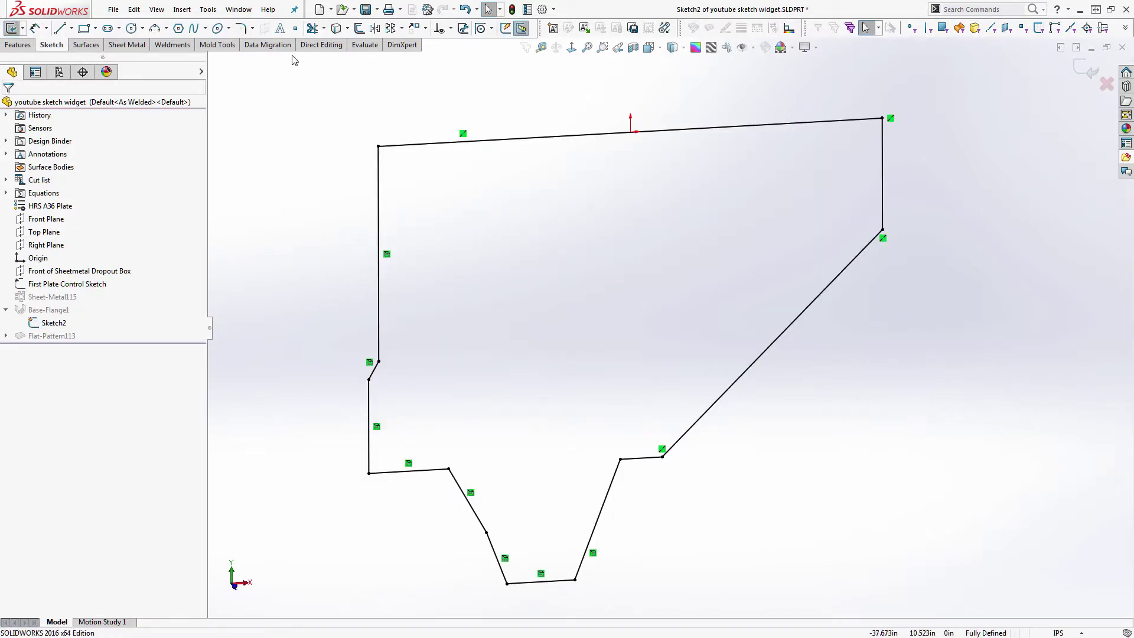
pyautogui.click(438, 28)
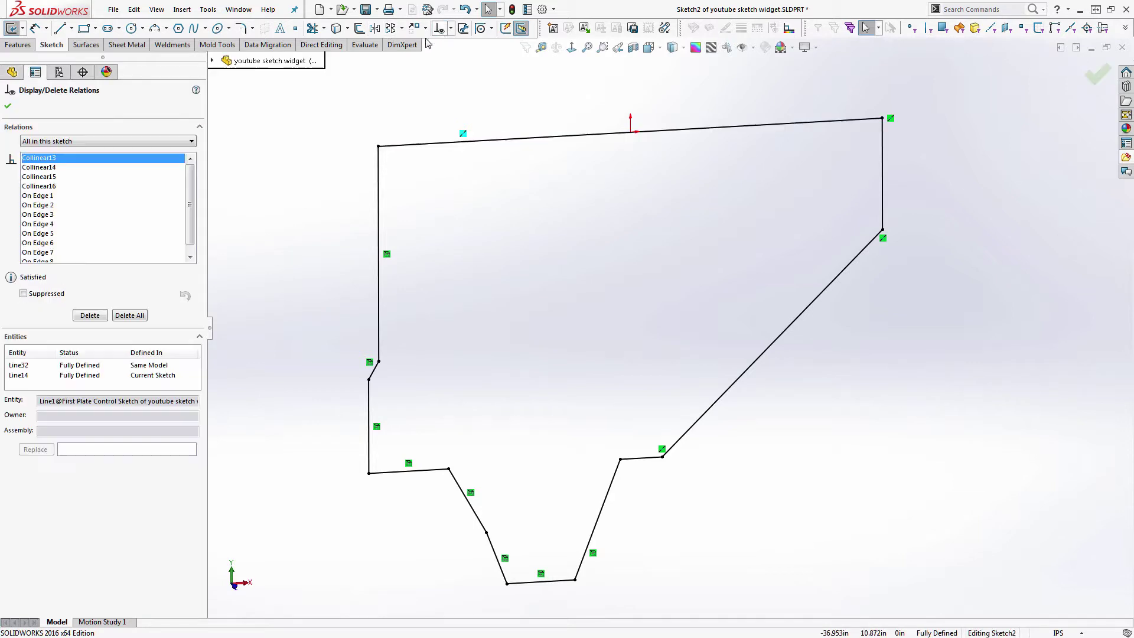
pyautogui.click(126, 315)
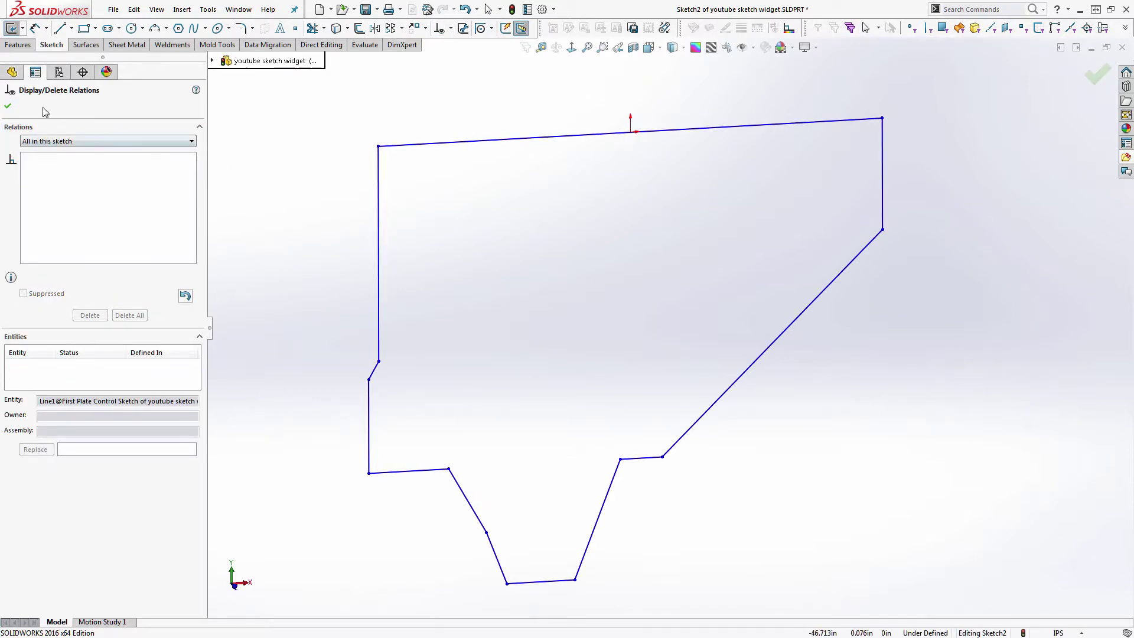
pyautogui.click(7, 106)
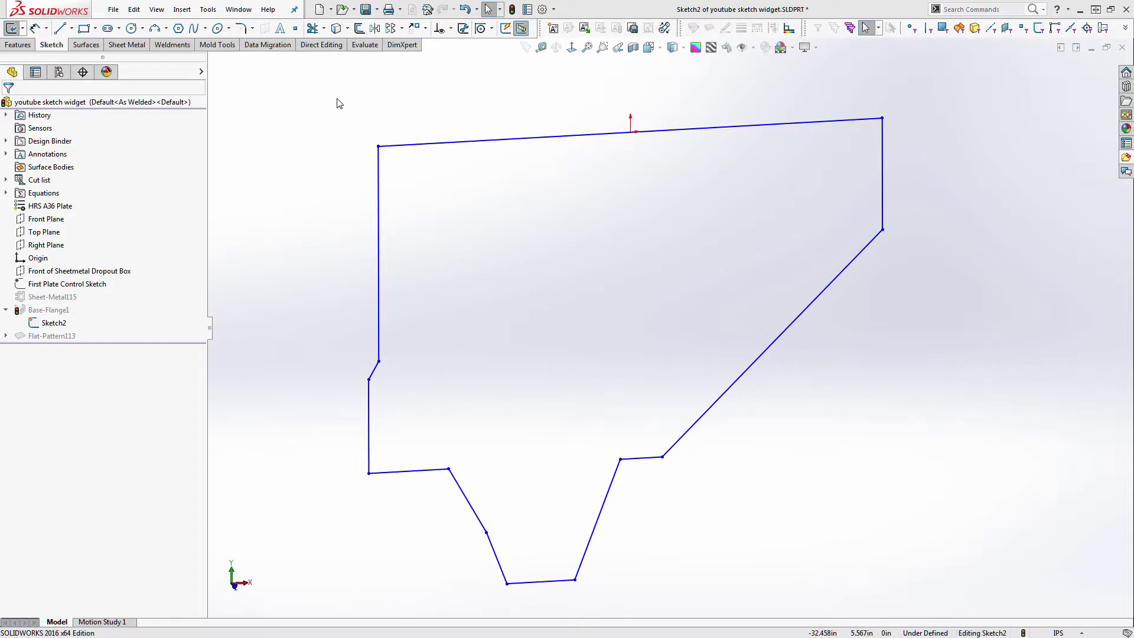
pyautogui.click(451, 29)
pyautogui.click(460, 72)
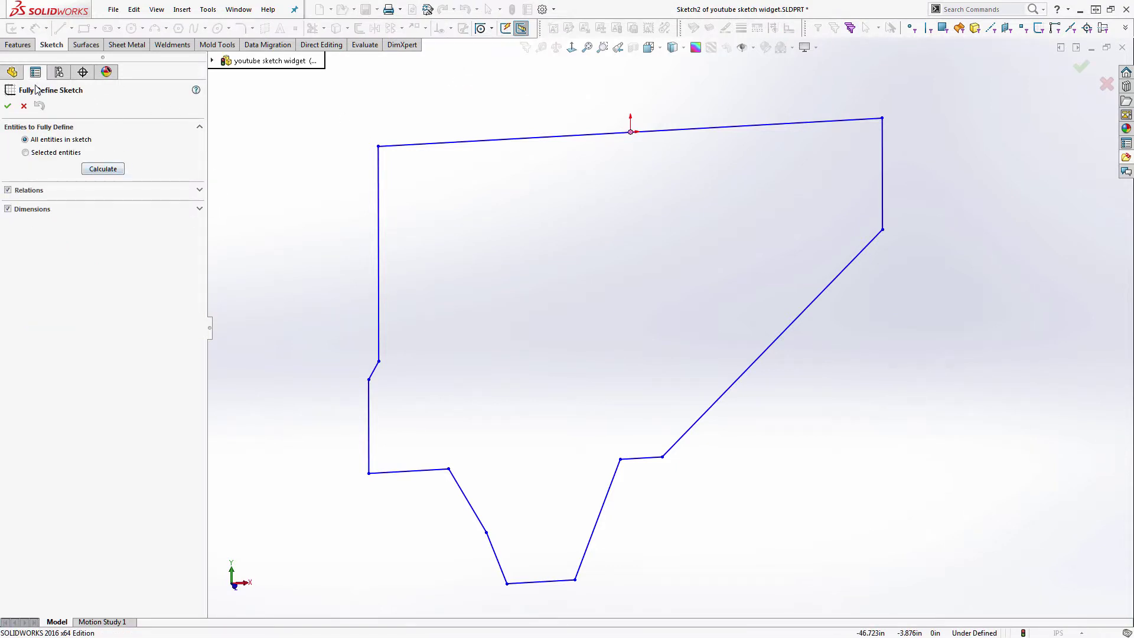
pyautogui.click(8, 106)
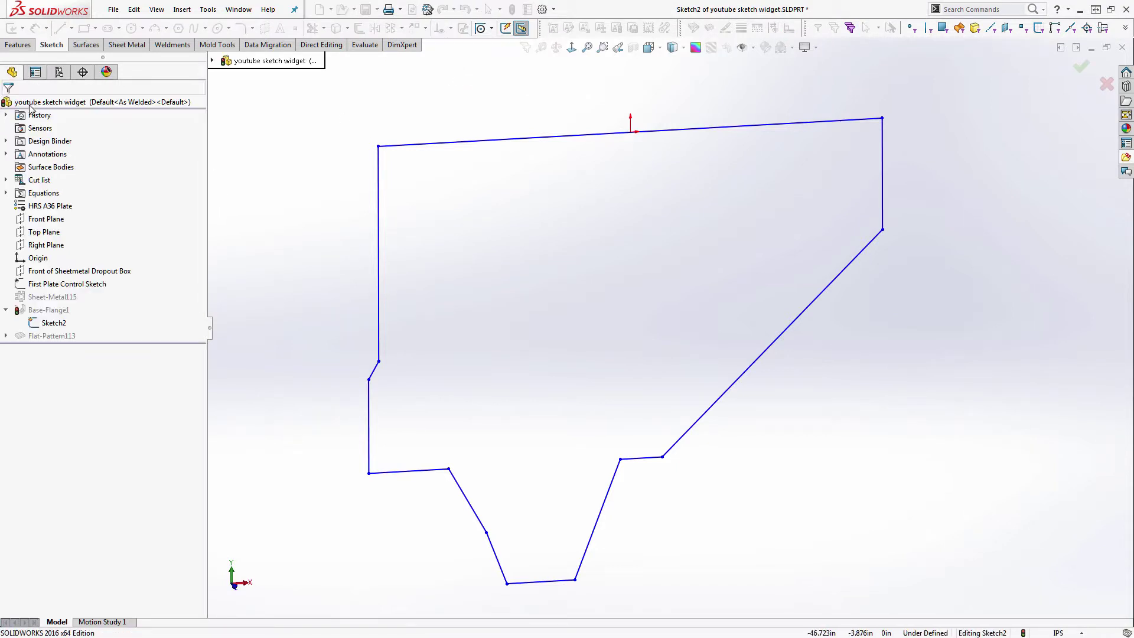
# Step: Run Fully Define Sketch on all entities with relations and dimensions calculated, and undo that calculation
pyautogui.click(209, 10)
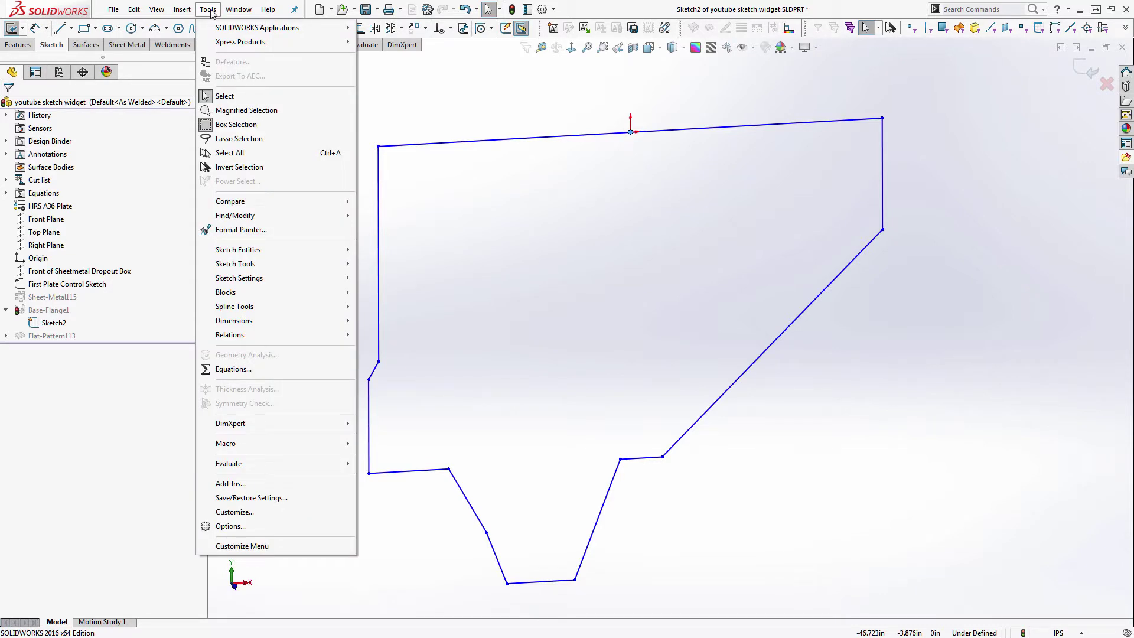
pyautogui.moveTo(274, 321)
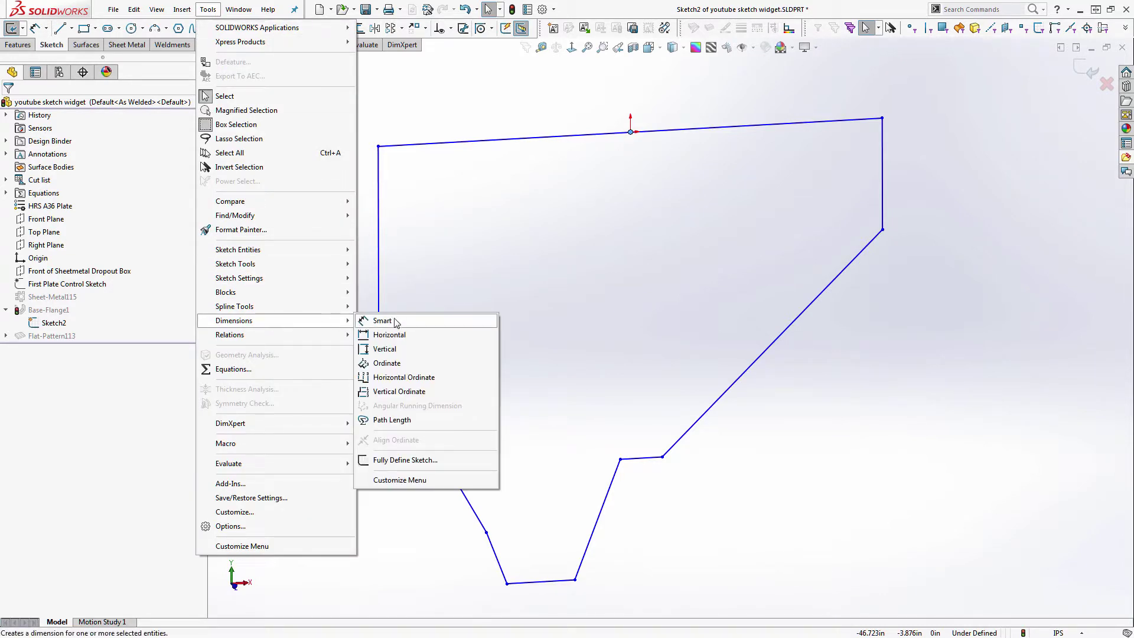
pyautogui.click(401, 460)
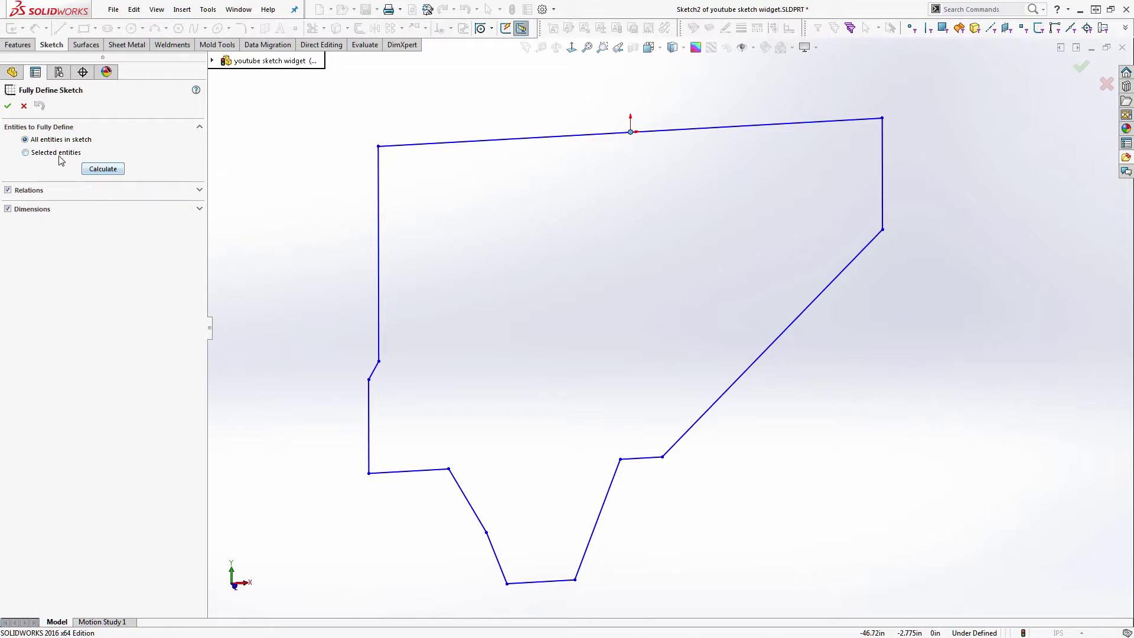
pyautogui.click(103, 170)
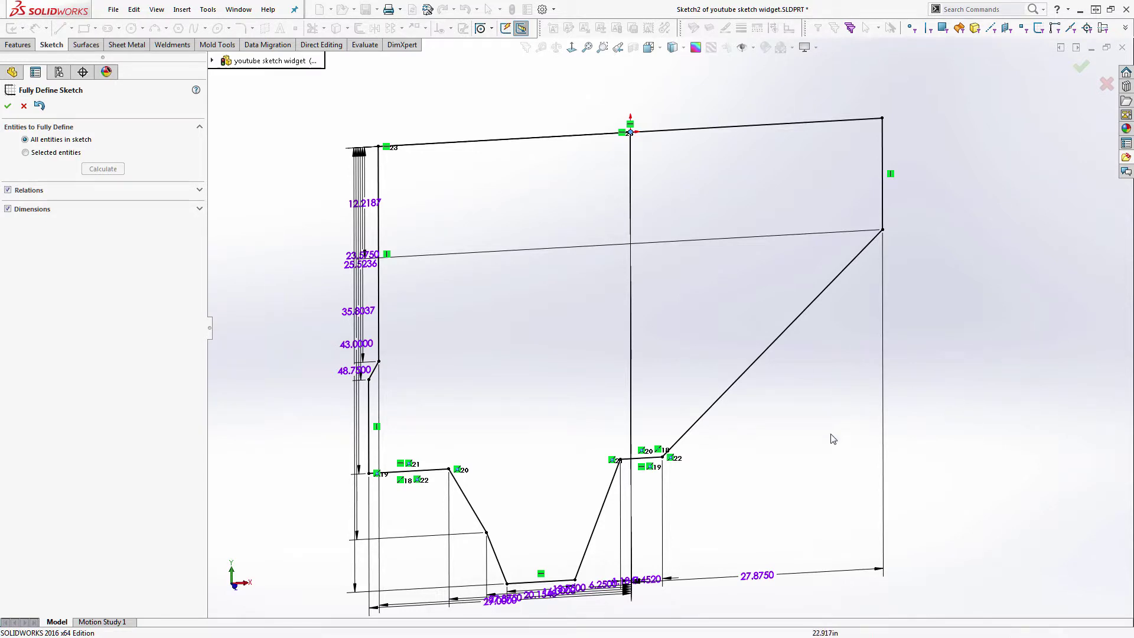
pyautogui.click(38, 107)
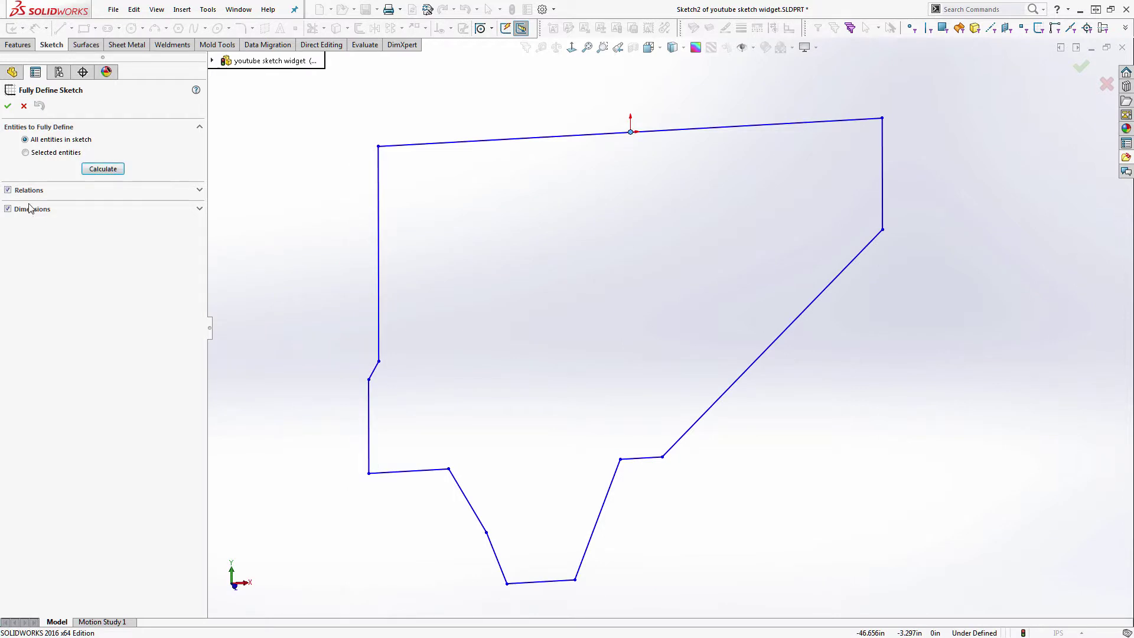
# Step: Run Fully Define Sketch on all entities with dimensions turned off so only relations are calculated, and close the command
pyautogui.click(8, 209)
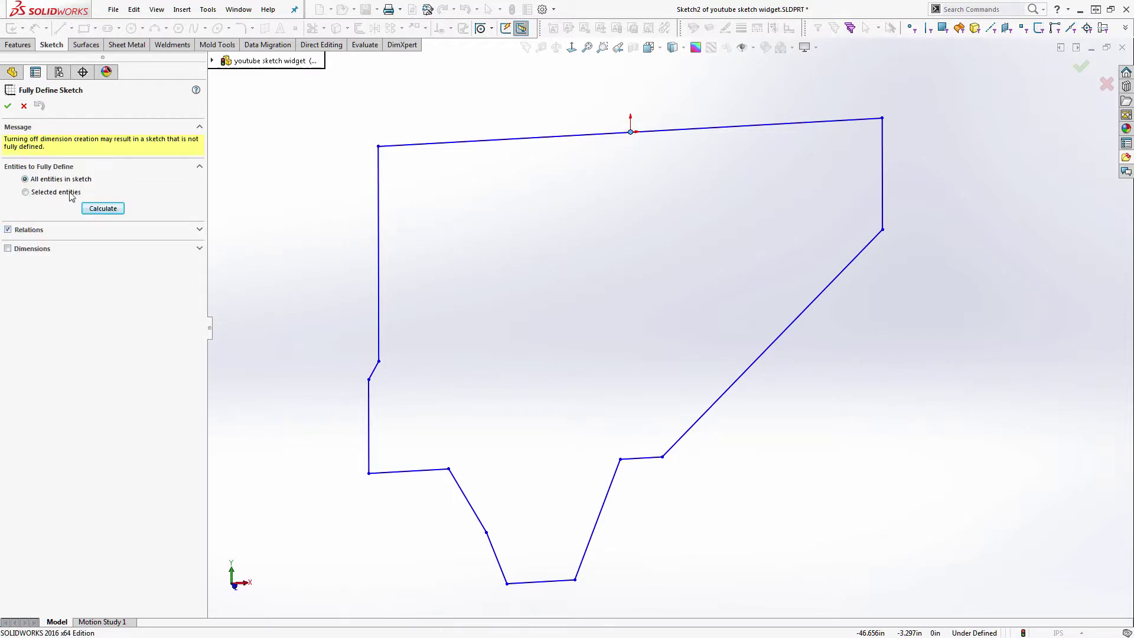
pyautogui.click(102, 210)
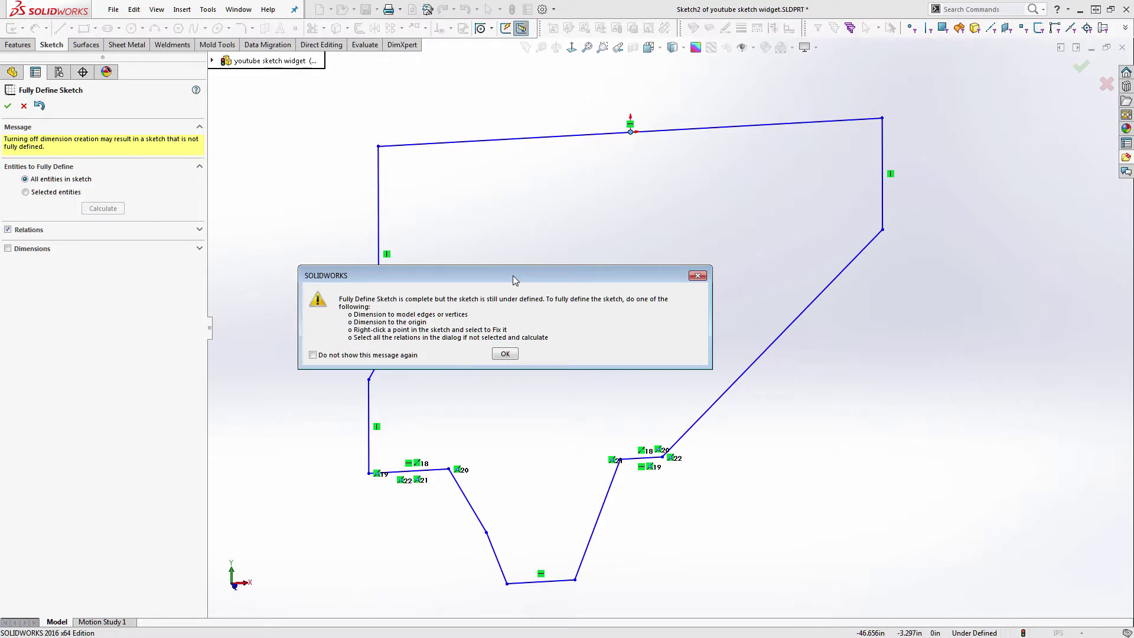
pyautogui.click(505, 353)
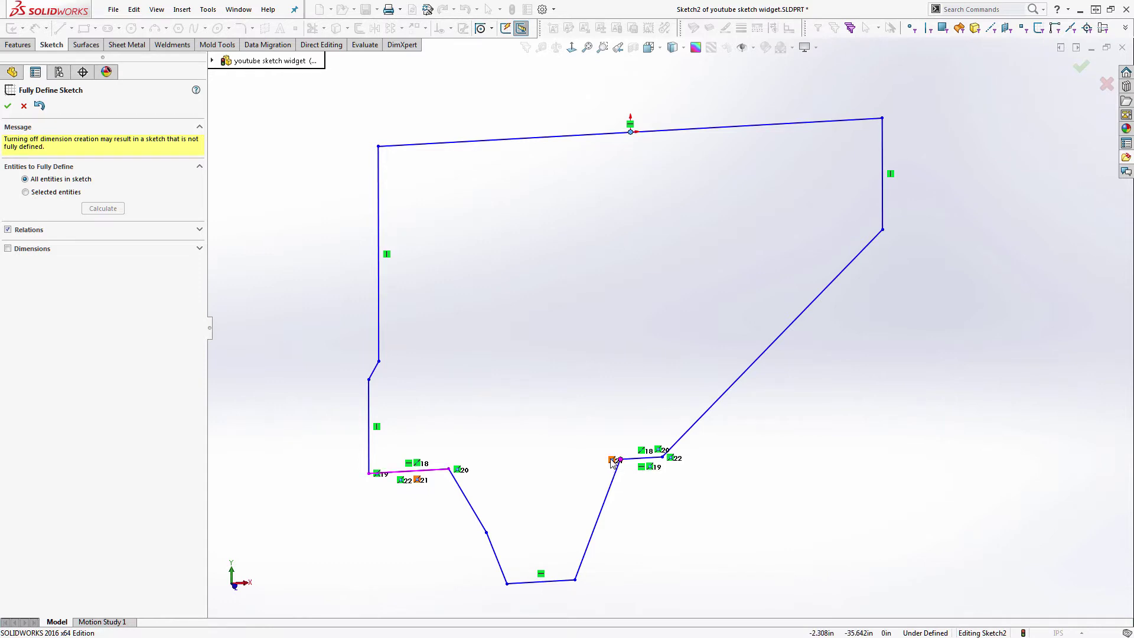
pyautogui.click(24, 106)
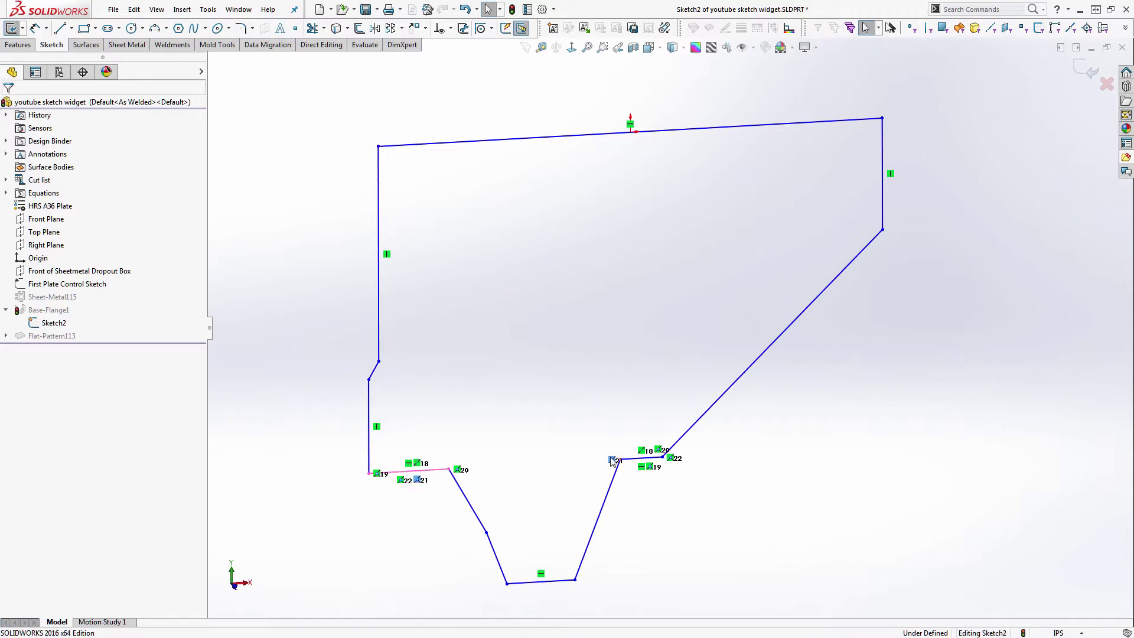
# Step: Delete the redundant relations 19, 20, 21 and 22 between the two short horizontal lines of the sketch
pyautogui.press('Delete')
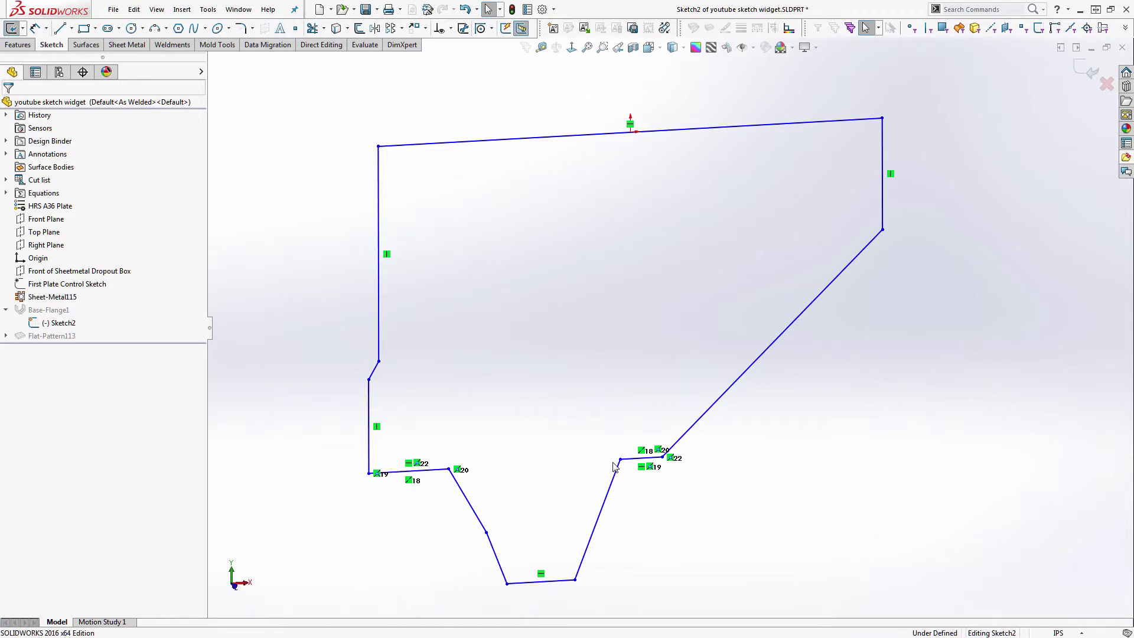
pyautogui.click(650, 469)
pyautogui.press('Delete')
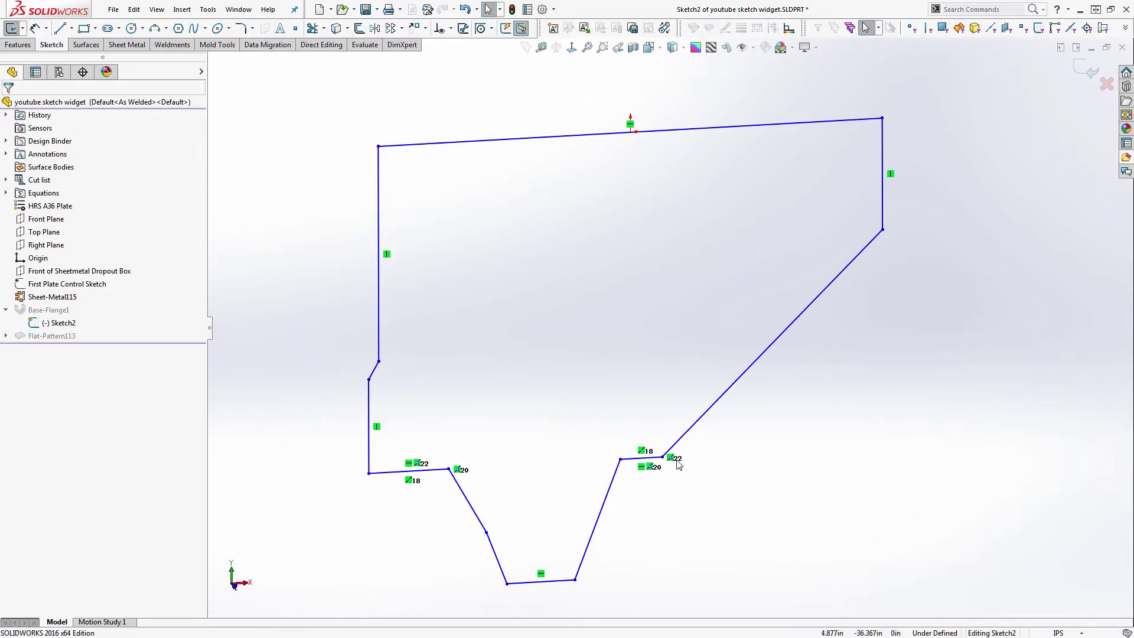
pyautogui.click(675, 460)
pyautogui.press('Delete')
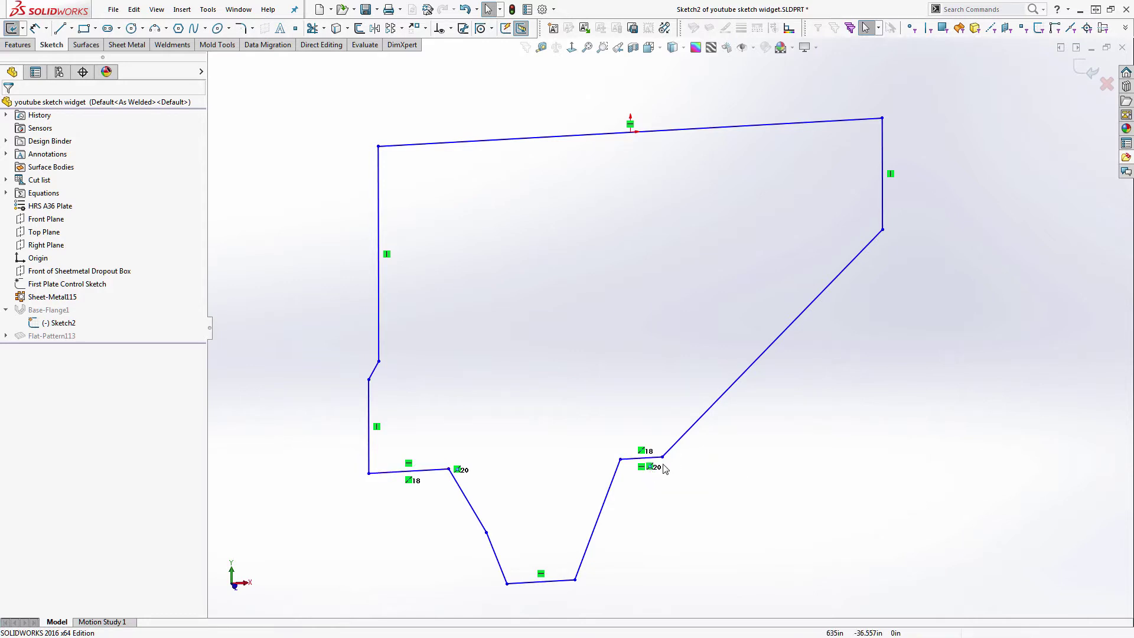
pyautogui.click(652, 467)
pyautogui.press('Delete')
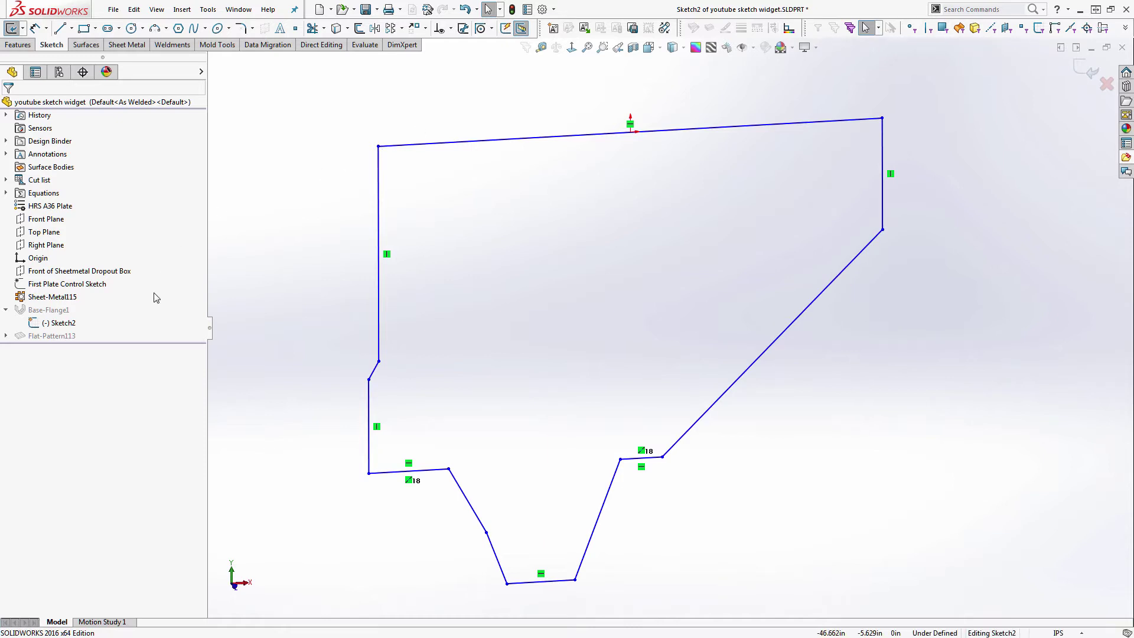
# Step: Show the First Plate Control Sketch and make the long upper line (Line14) collinear with the control sketch's upper edge (Line1)
pyautogui.click(59, 285)
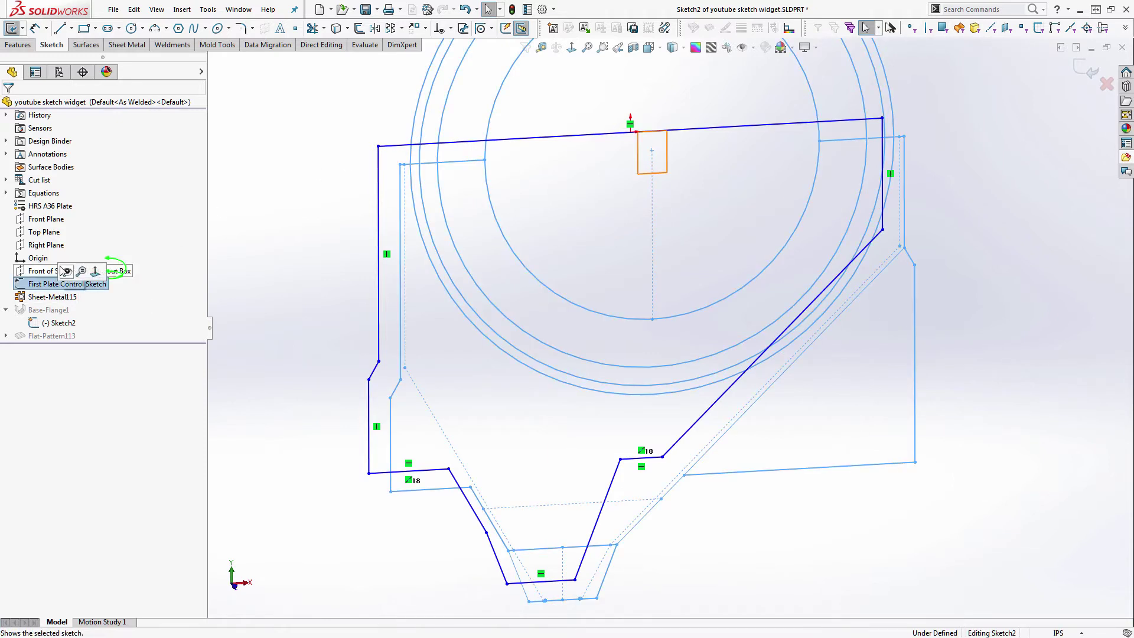
pyautogui.click(67, 271)
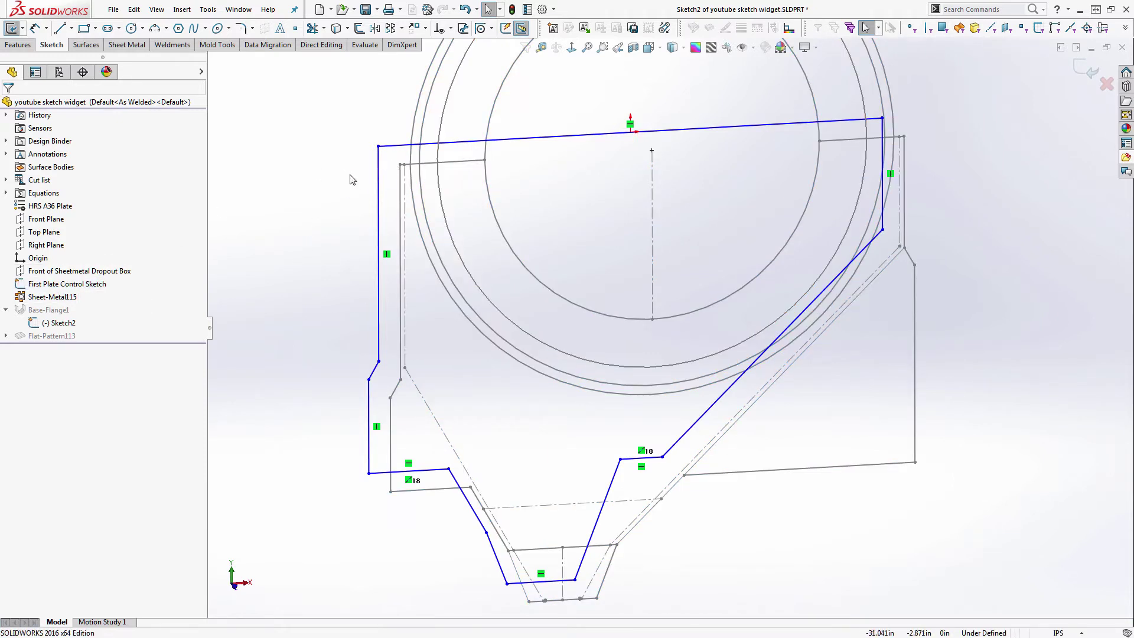
pyautogui.click(523, 138)
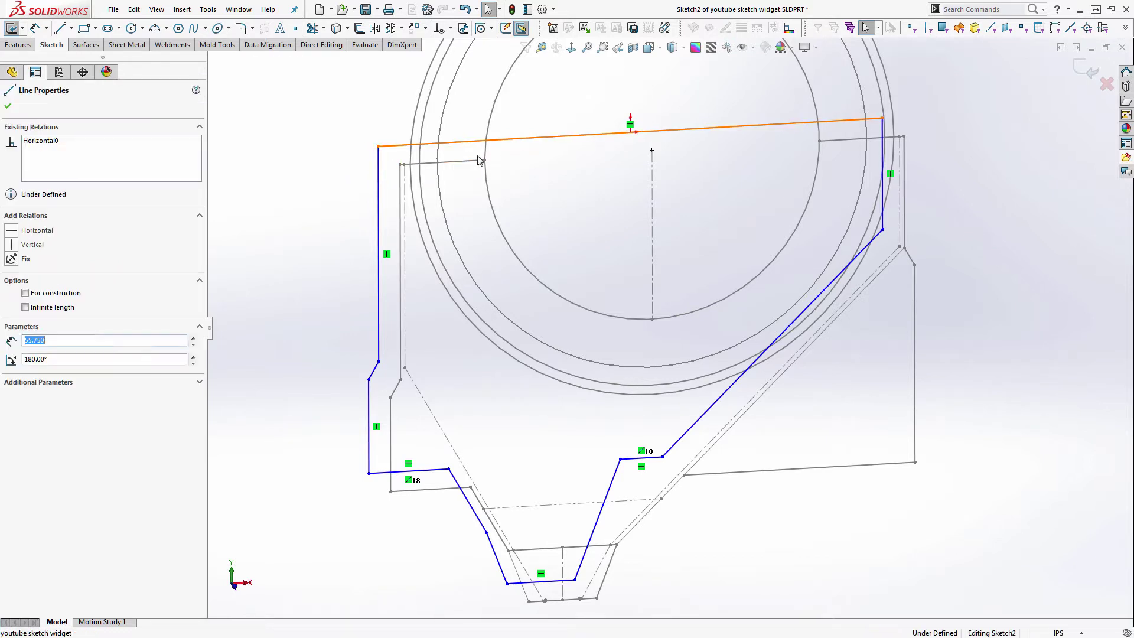
pyautogui.keyDown('ctrl'); pyautogui.click(630, 132); pyautogui.keyUp('ctrl')
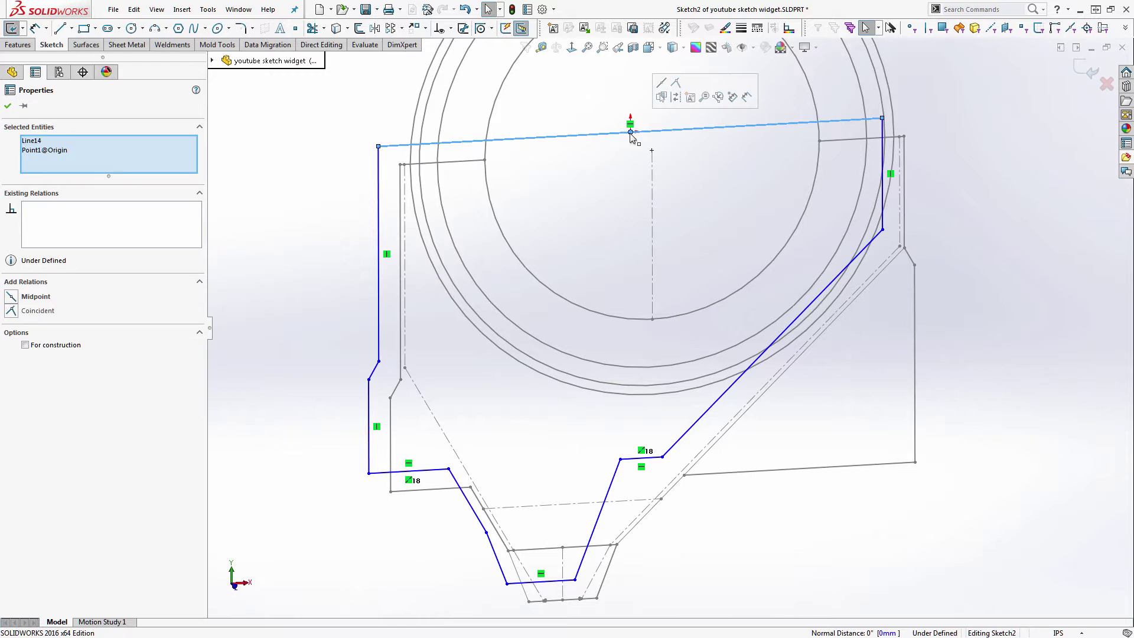
pyautogui.click(330, 136)
pyautogui.click(440, 146)
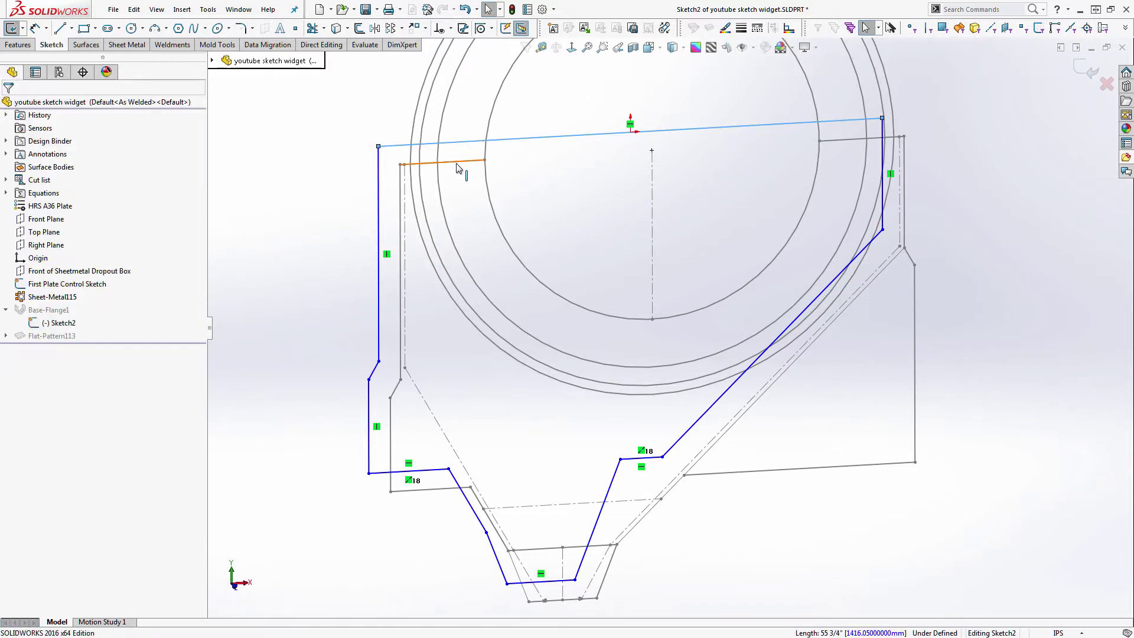
pyautogui.keyDown('ctrl'); pyautogui.click(463, 162); pyautogui.keyUp('ctrl')
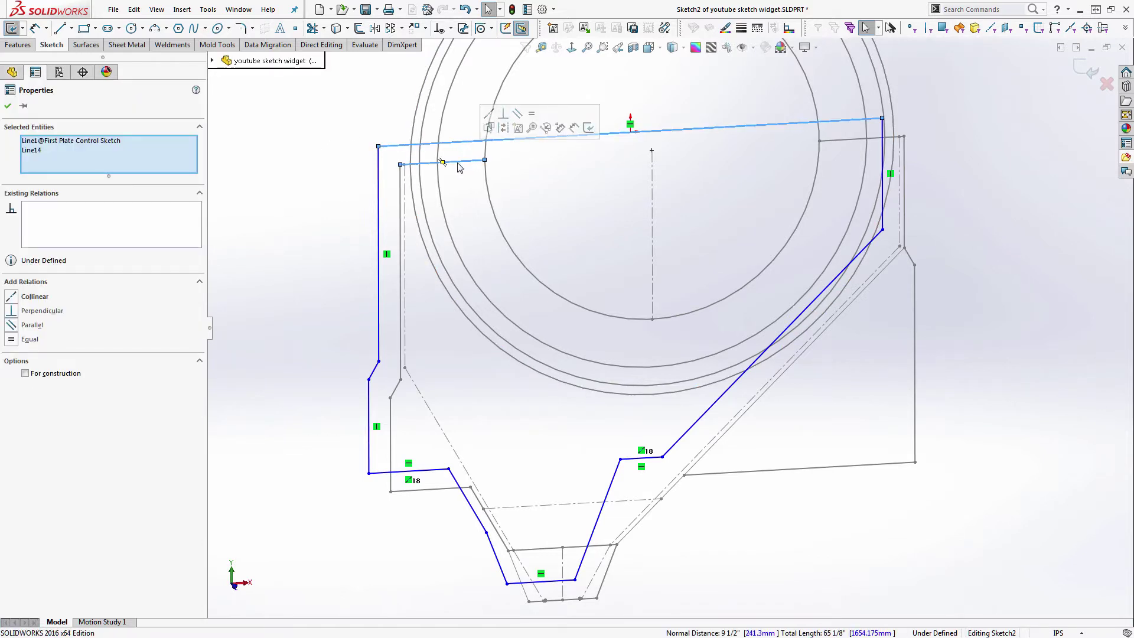
pyautogui.click(489, 114)
pyautogui.click(342, 185)
# Step: Make the long left vertical line and the short angled line below it collinear with their matching First Plate Control Sketch lines, Line31 and Line40
pyautogui.click(378, 190)
pyautogui.keyDown('ctrl'); pyautogui.click(402, 196); pyautogui.keyUp('ctrl')
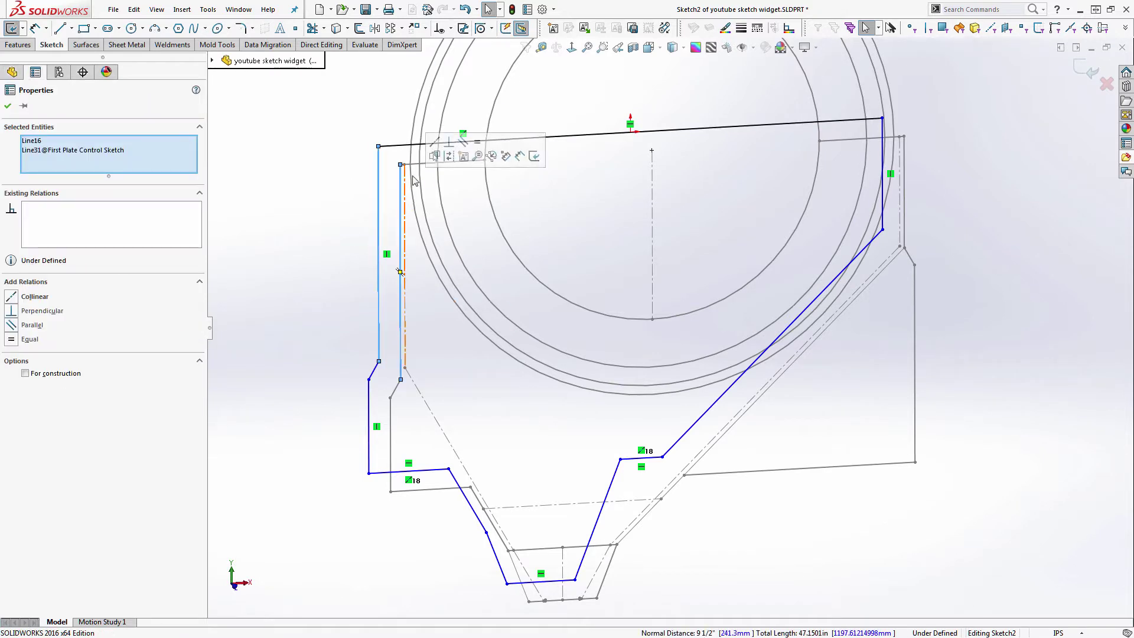
pyautogui.click(448, 142)
pyautogui.click(355, 258)
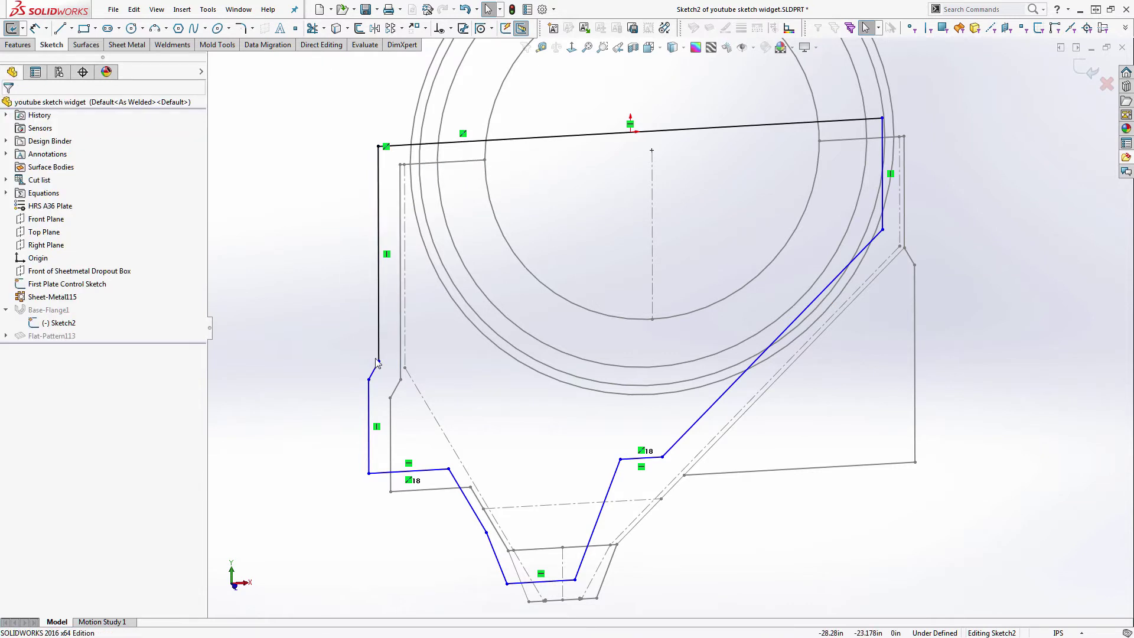
pyautogui.click(374, 370)
pyautogui.keyDown('ctrl'); pyautogui.click(397, 394); pyautogui.keyUp('ctrl')
pyautogui.click(437, 360)
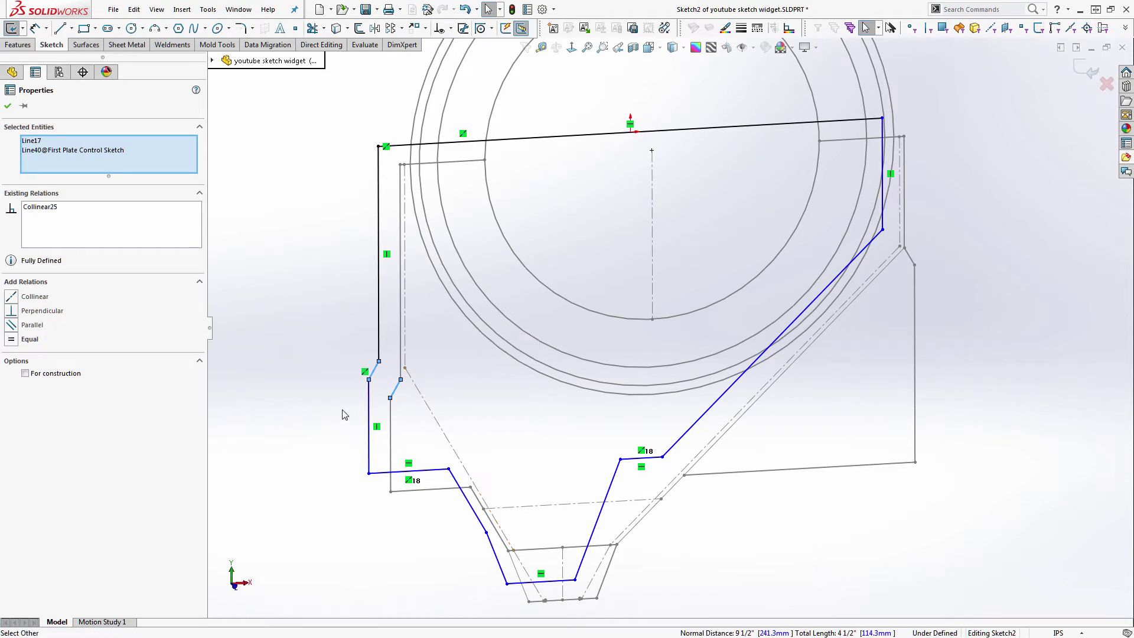
# Step: Make the lower left vertical line and the adjoining short horizontal line collinear with Line39 and Line38 of the First Plate Control Sketch
pyautogui.click(369, 417)
pyautogui.keyDown('ctrl'); pyautogui.click(390, 421); pyautogui.keyUp('ctrl')
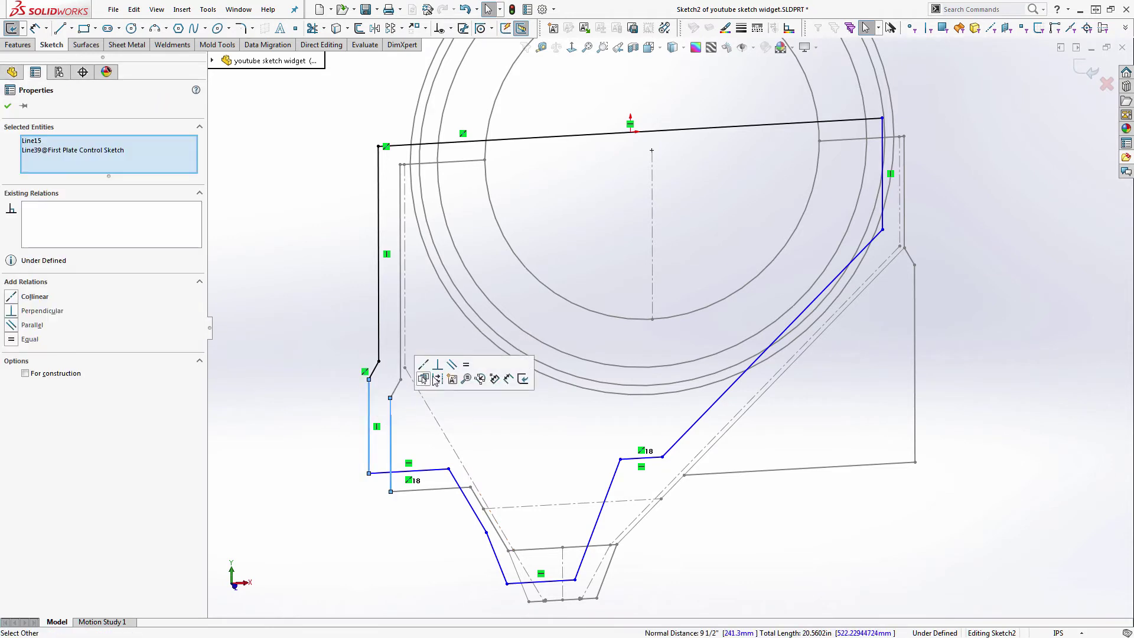
pyautogui.click(437, 364)
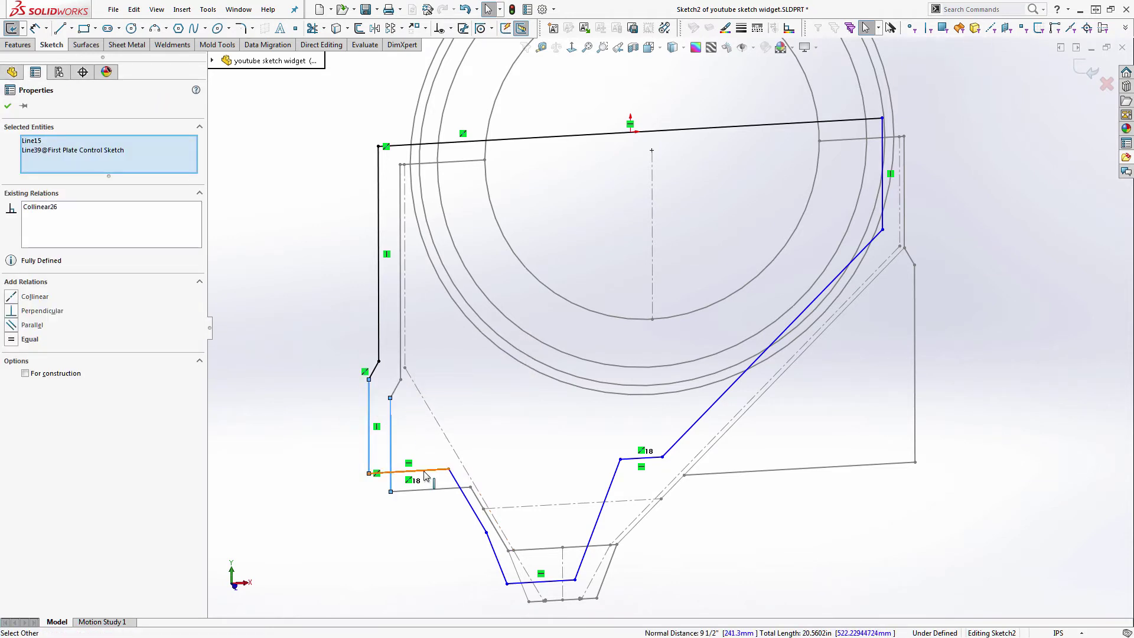
pyautogui.click(430, 472)
pyautogui.keyDown('ctrl'); pyautogui.click(431, 489); pyautogui.keyUp('ctrl')
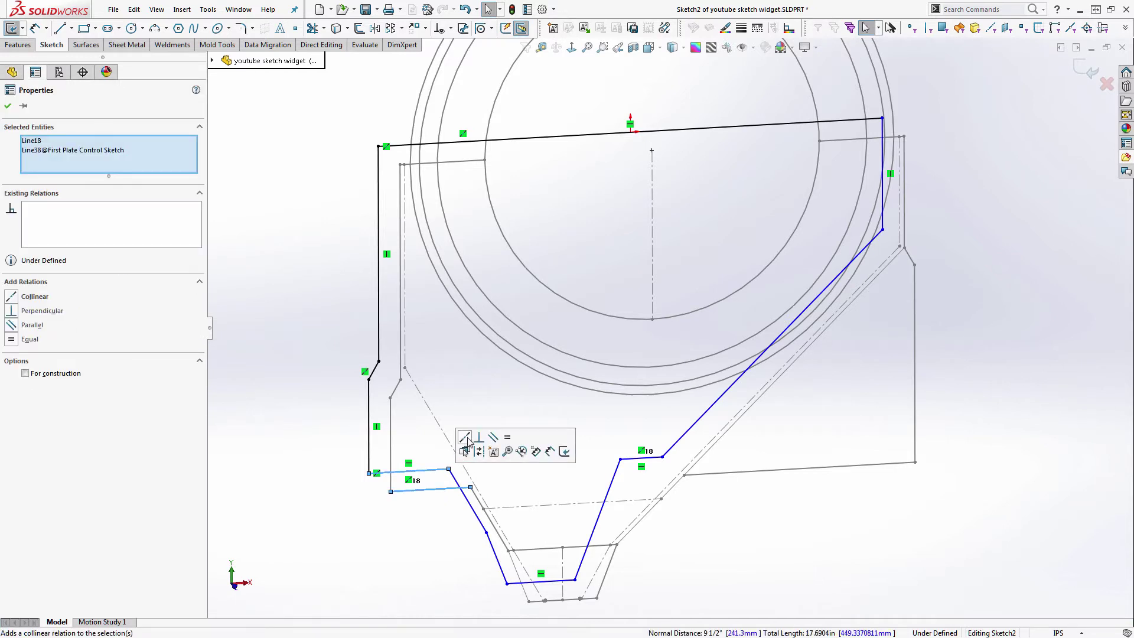
pyautogui.click(701, 420)
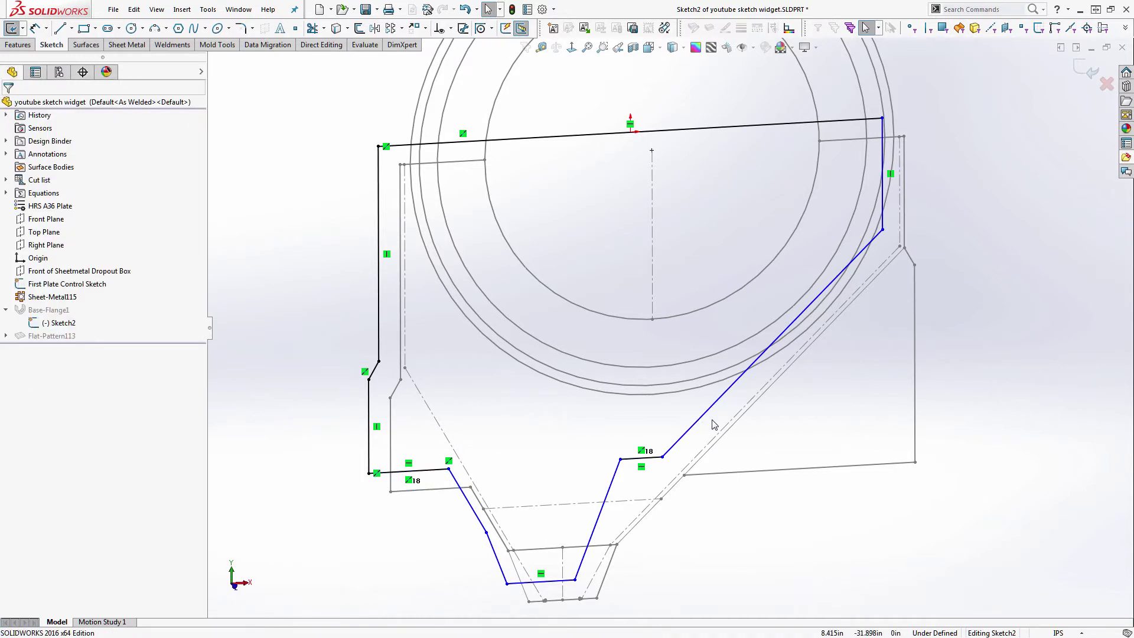
# Step: Make the long right diagonal and the right vertical line collinear with Line33 and Line34 of the First Plate Control Sketch
pyautogui.click(732, 384)
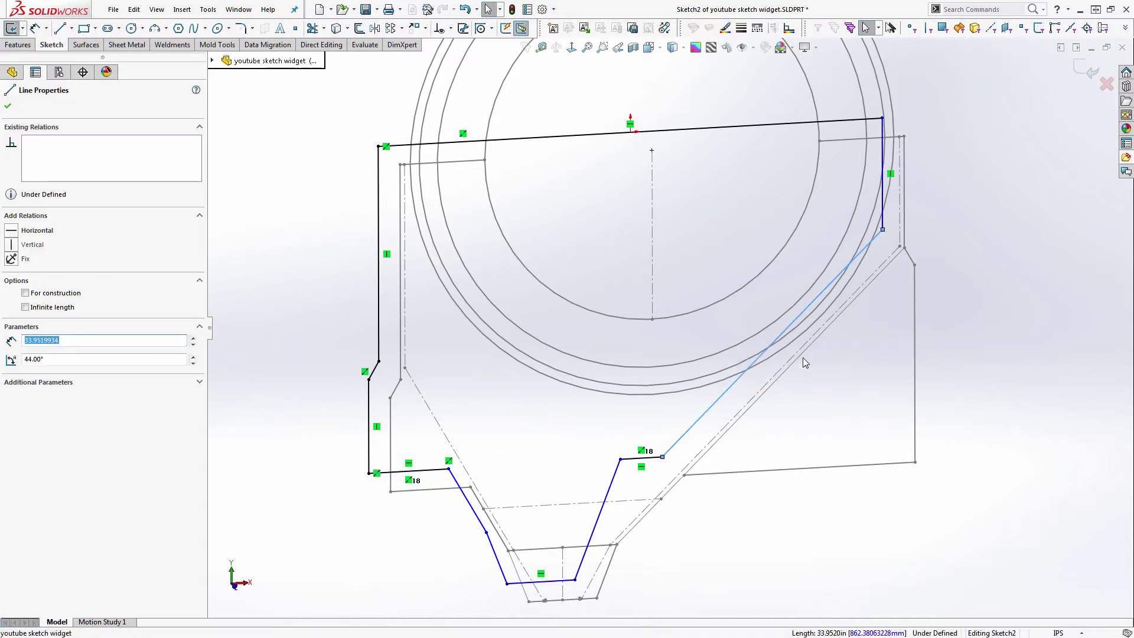
pyautogui.keyDown('ctrl'); pyautogui.click(805, 361); pyautogui.keyUp('ctrl')
pyautogui.click(838, 302)
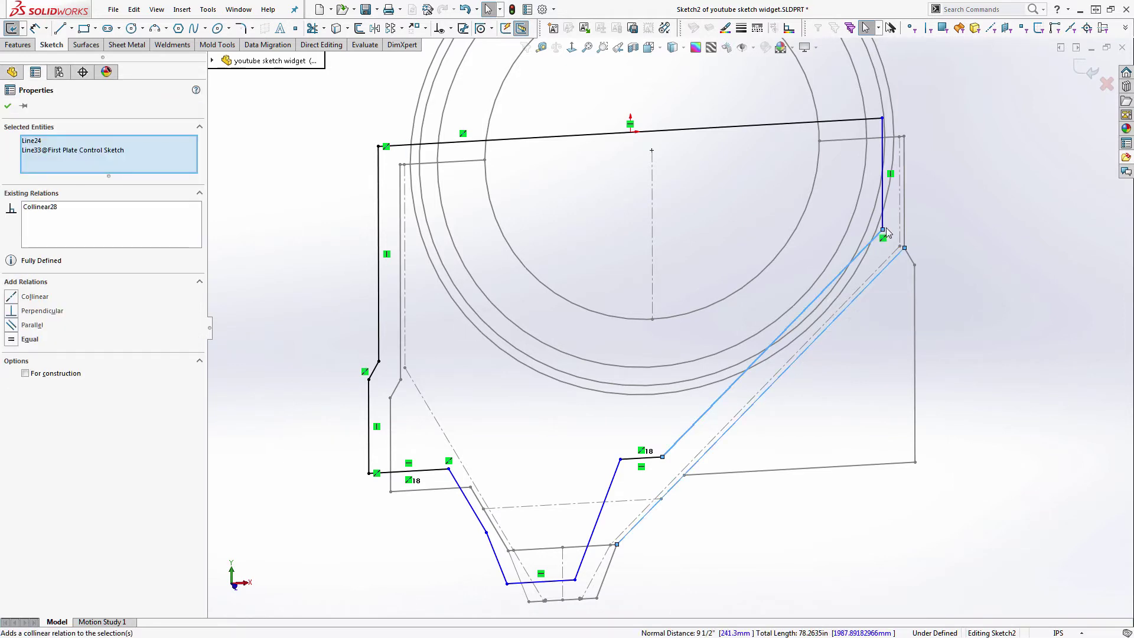
pyautogui.click(893, 213)
pyautogui.click(882, 177)
pyautogui.keyDown('ctrl'); pyautogui.click(904, 162); pyautogui.keyUp('ctrl')
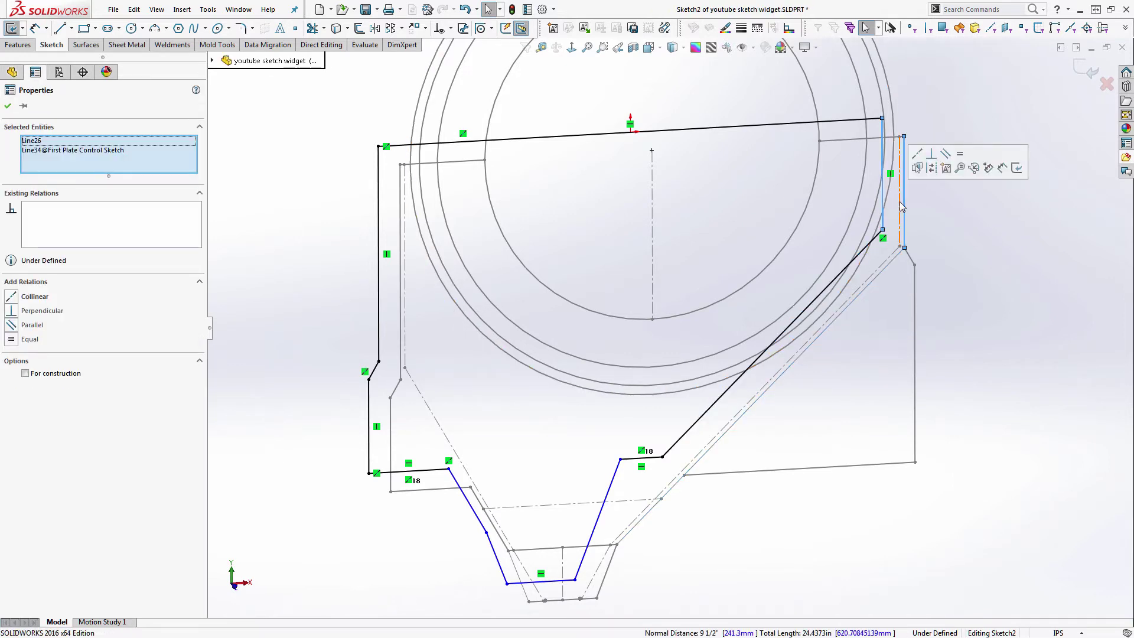
pyautogui.click(916, 154)
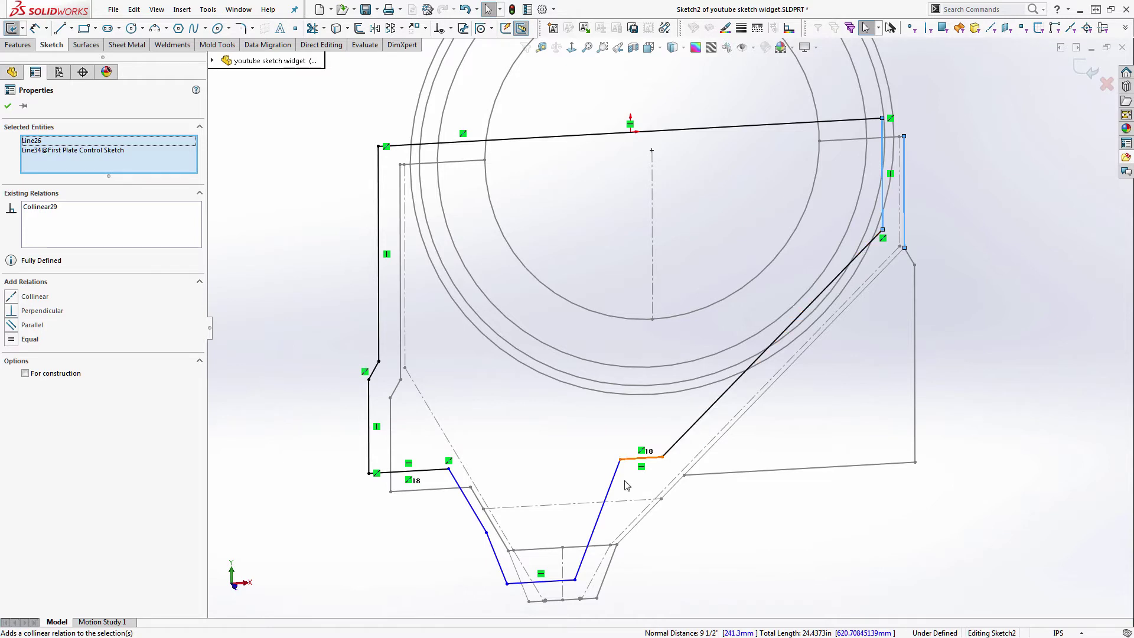
# Step: Make the steep right side and the bottom edge of the lower tip collinear with control sketch lines Line81 and Line82
pyautogui.click(608, 496)
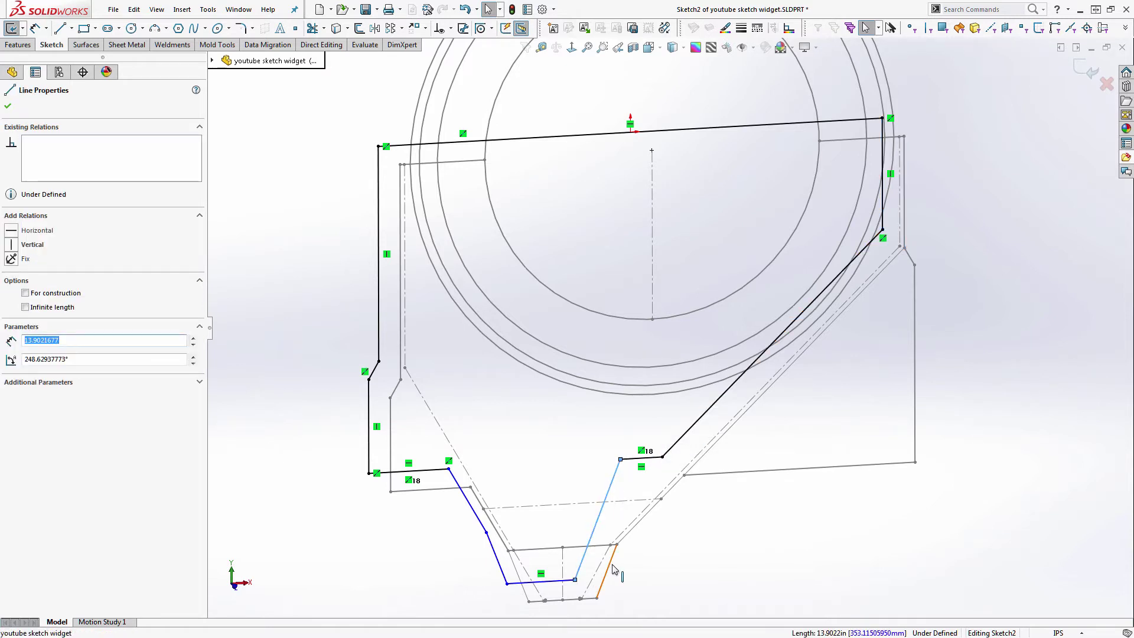
pyautogui.keyDown('ctrl'); pyautogui.click(607, 570); pyautogui.keyUp('ctrl')
pyautogui.click(645, 514)
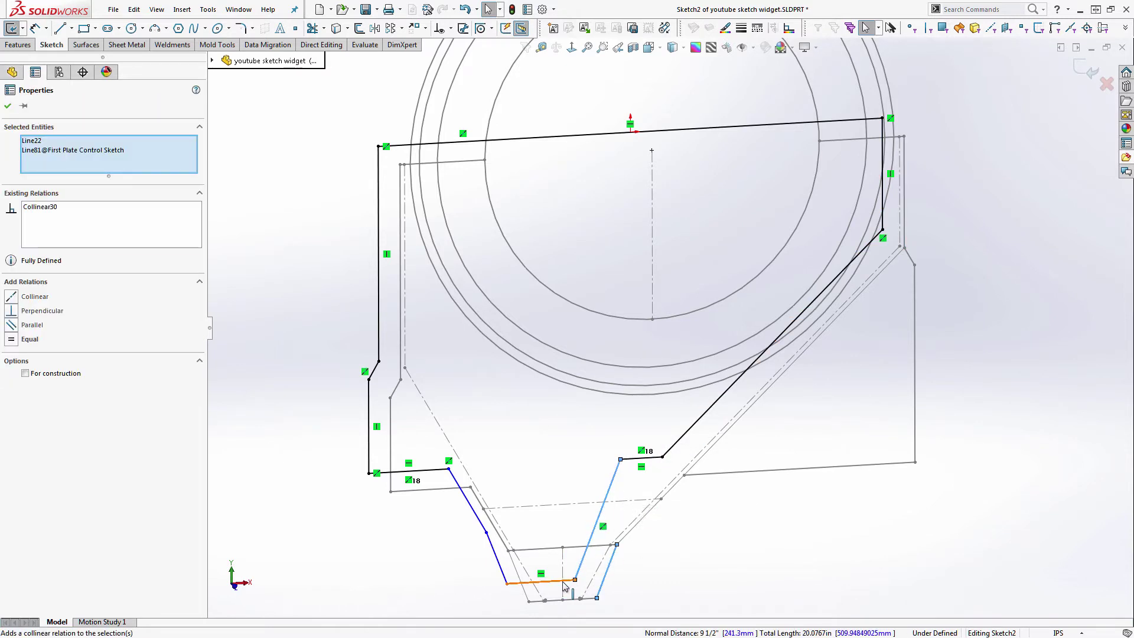
pyautogui.click(564, 582)
pyautogui.keyDown('ctrl'); pyautogui.click(558, 599); pyautogui.keyUp('ctrl')
pyautogui.click(589, 550)
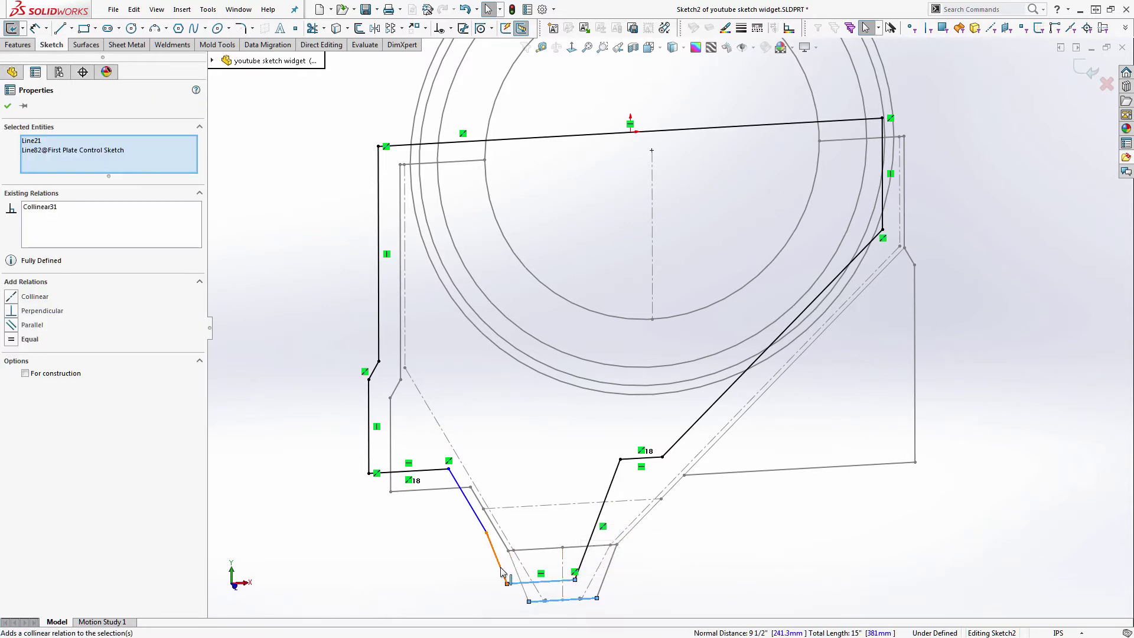
# Step: Make the lower tip's left side collinear with control sketch Line83, and the diagonal above it collinear with its matching control sketch line
pyautogui.click(503, 576)
pyautogui.keyDown('ctrl'); pyautogui.click(524, 592); pyautogui.keyUp('ctrl')
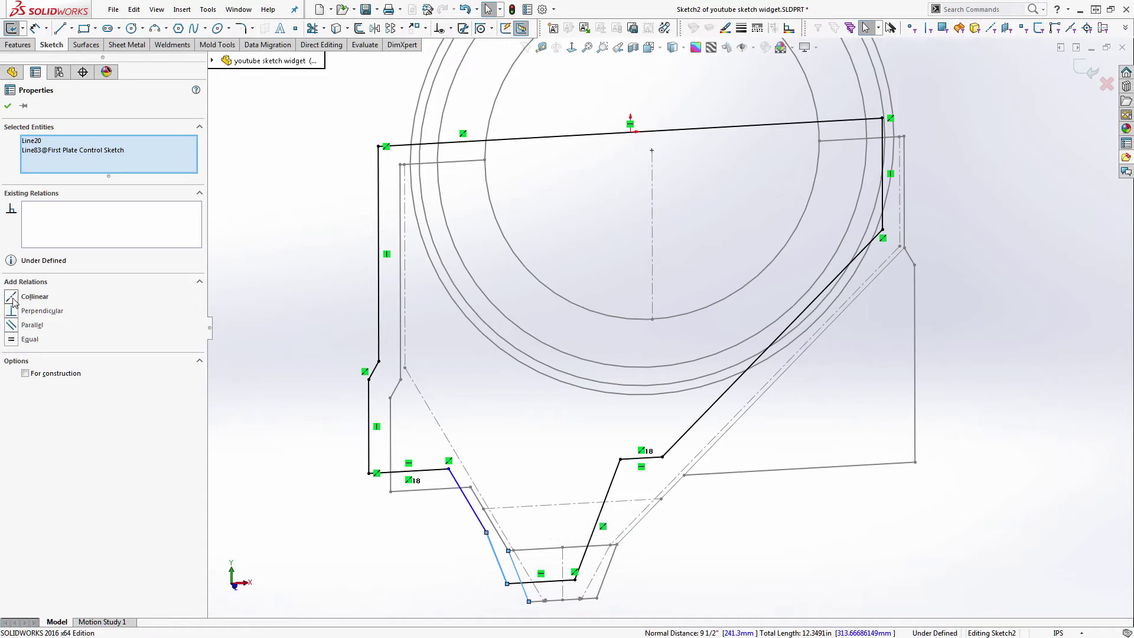
pyautogui.click(13, 297)
pyautogui.click(480, 523)
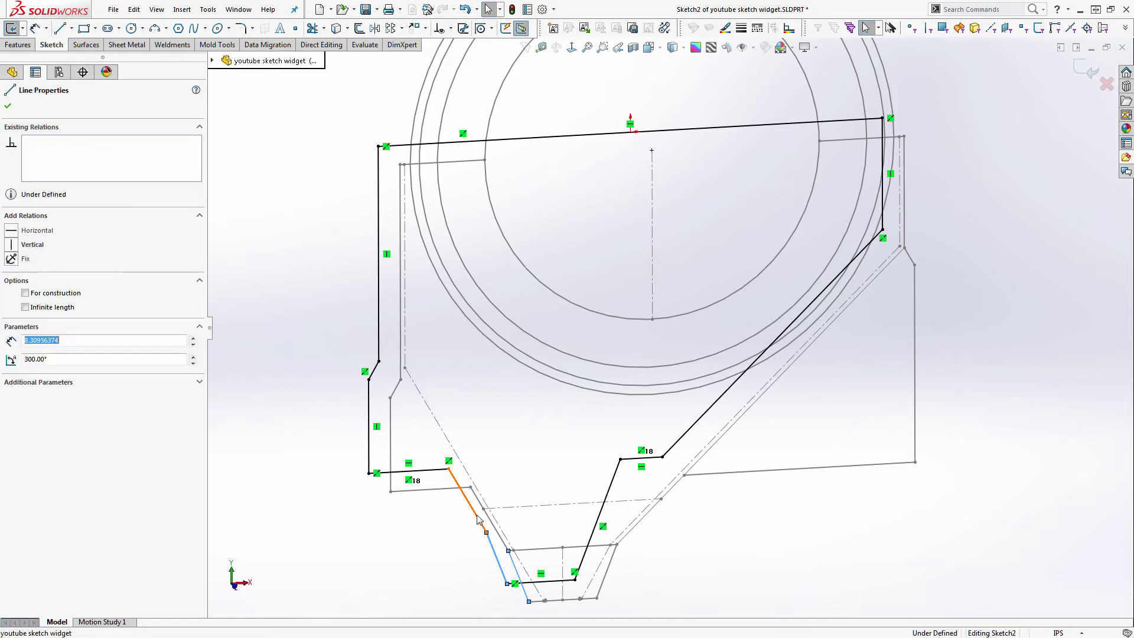
pyautogui.keyDown('ctrl'); pyautogui.click(489, 513); pyautogui.keyUp('ctrl')
pyautogui.click(525, 477)
pyautogui.click(511, 400)
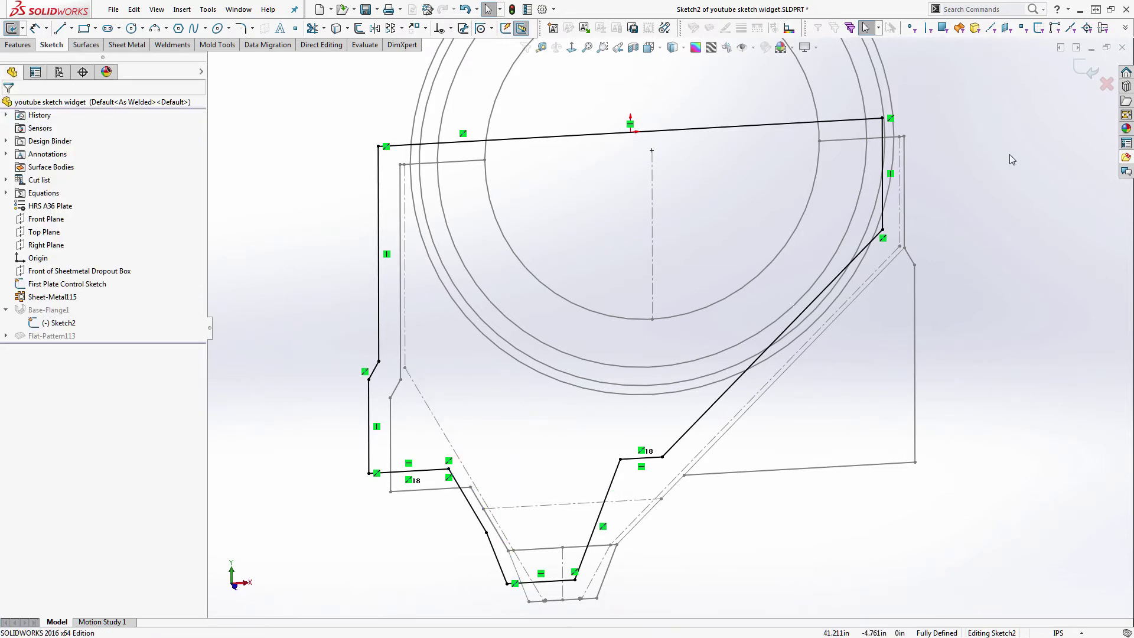